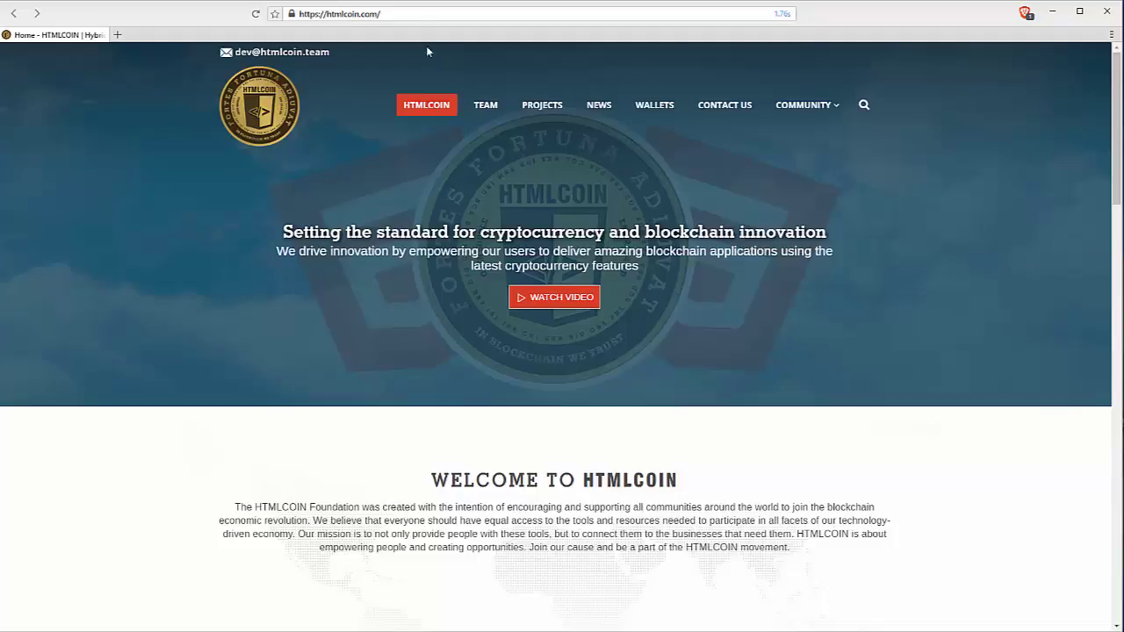
pyautogui.click(406, 14)
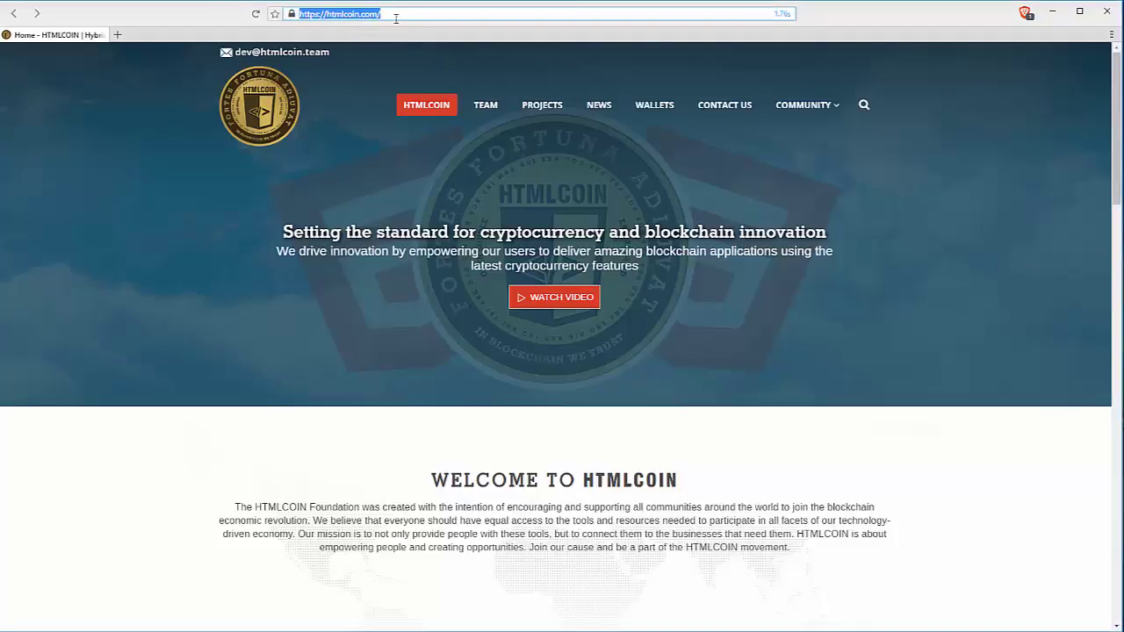
pyautogui.click(502, 69)
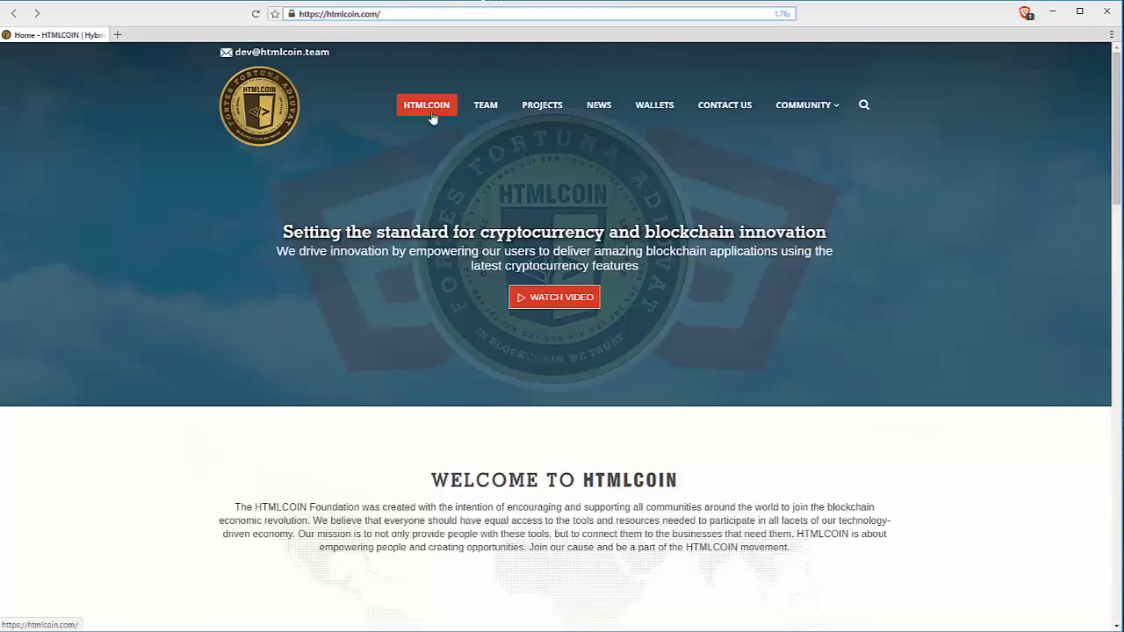
# Open the HTMLCOIN site's Team page and look through the member profiles and the list of staff roles.
pyautogui.click(497, 111)
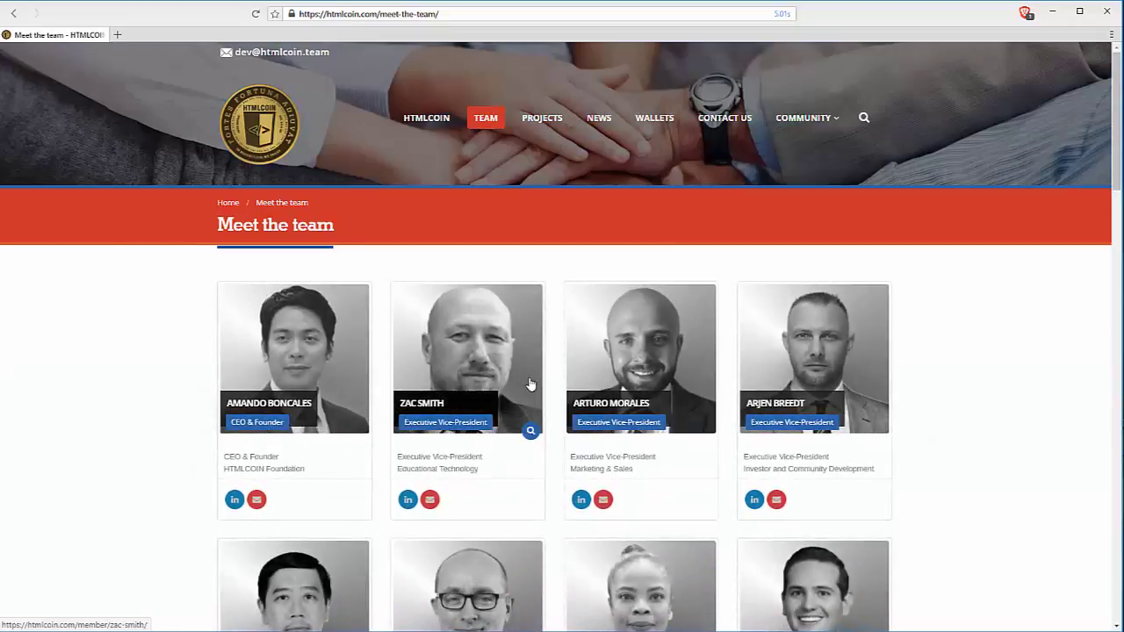
pyautogui.scroll(-1, 956, 354)
pyautogui.scroll(-12, 956, 354)
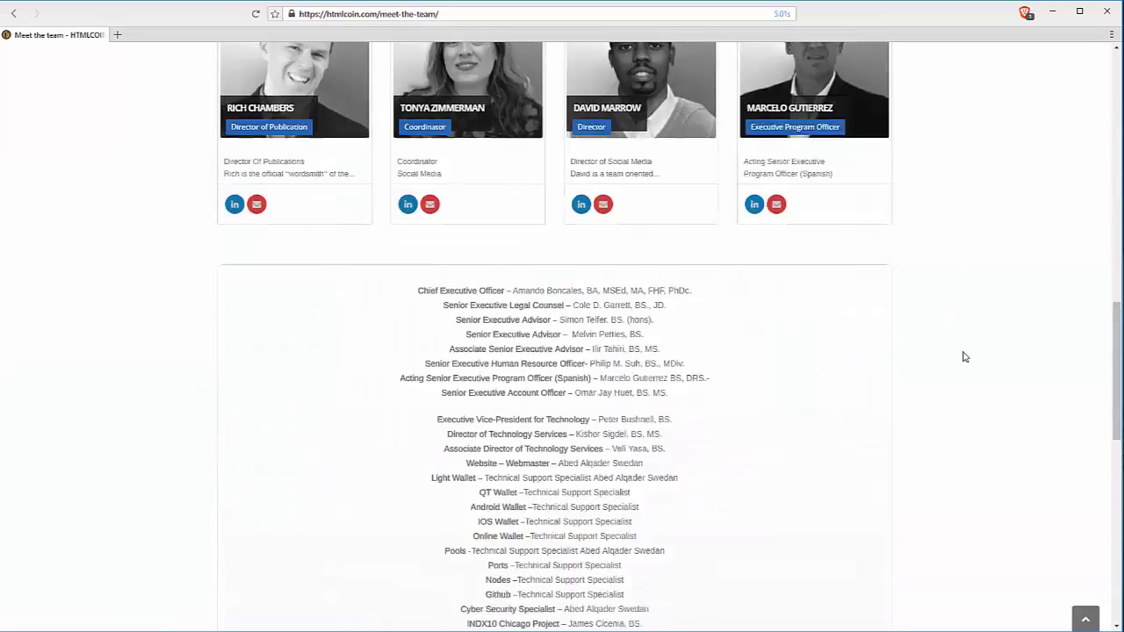
pyautogui.scroll(4, 966, 360)
pyautogui.scroll(-5, 966, 359)
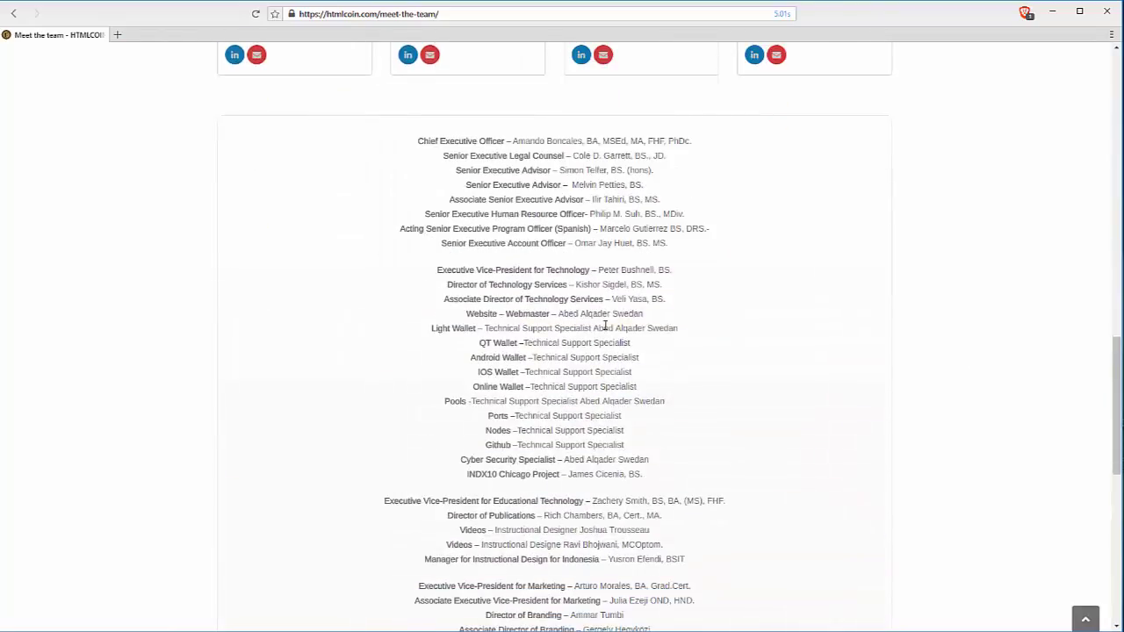
pyautogui.scroll(-5, 848, 381)
pyautogui.scroll(15, 845, 381)
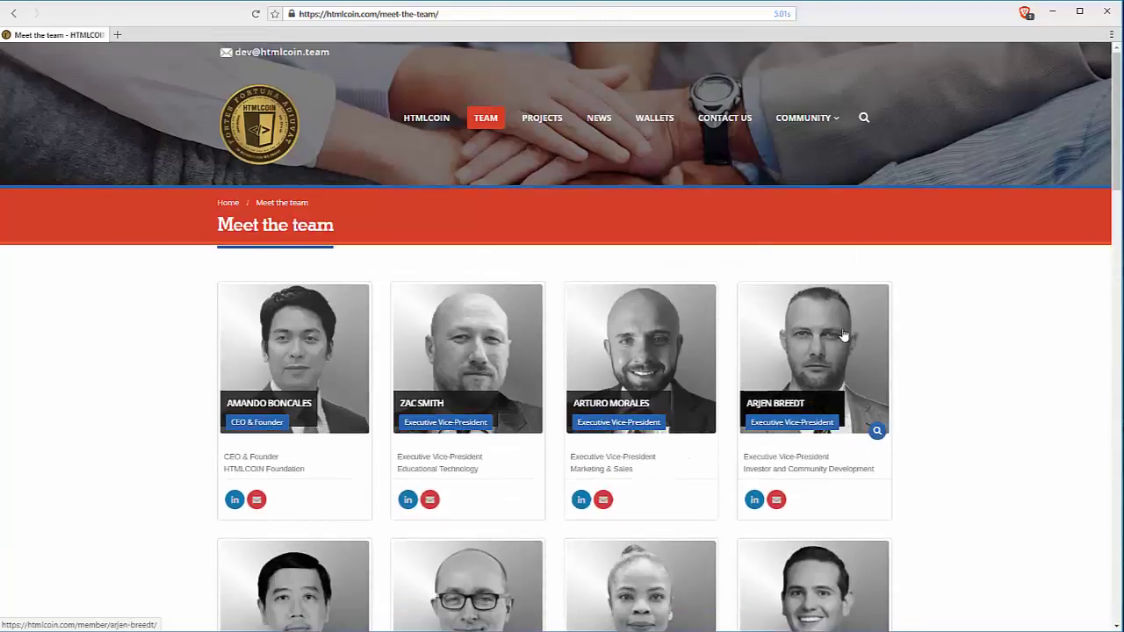
# Open the site's Projects page and look over the planned projects and the Business Development section.
pyautogui.click(541, 124)
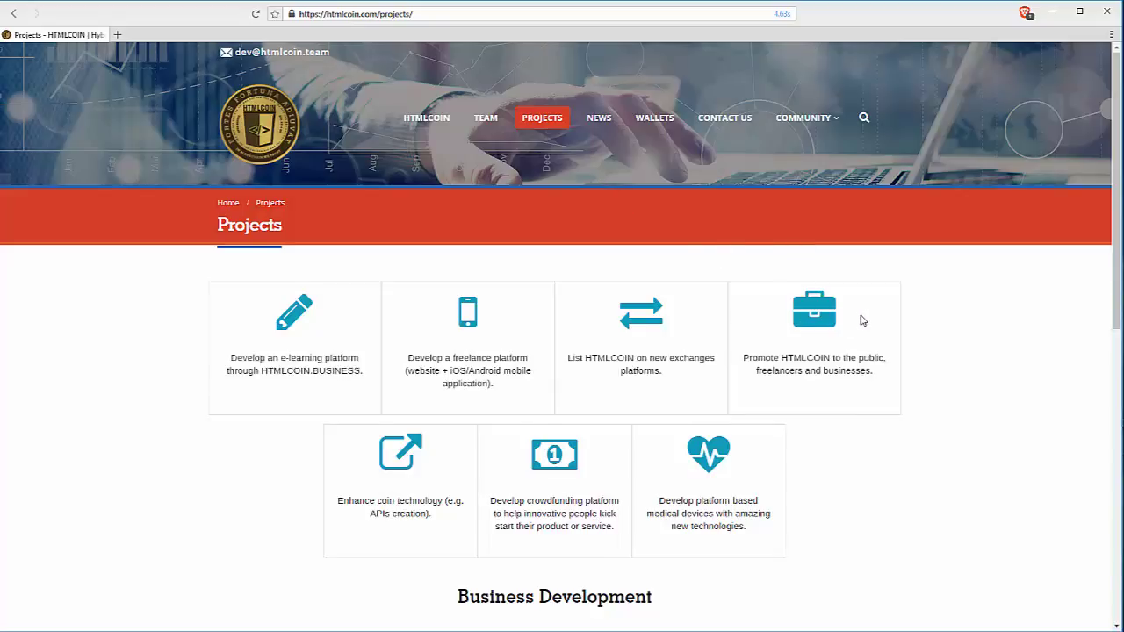
pyautogui.scroll(-3, 865, 315)
pyautogui.scroll(-4, 864, 314)
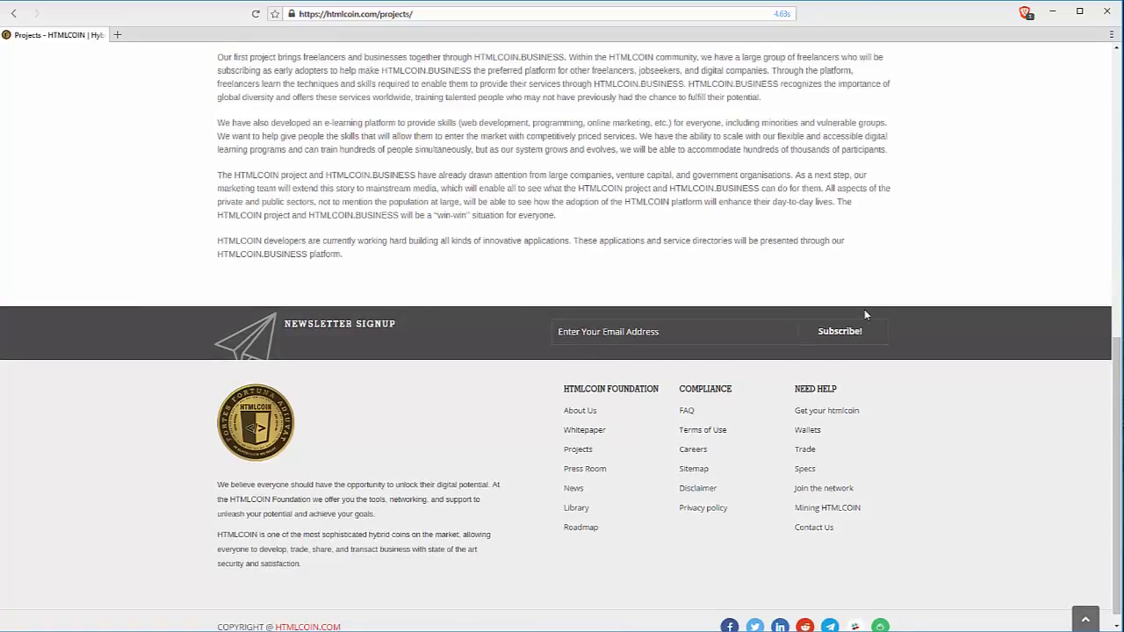
pyautogui.scroll(7, 864, 314)
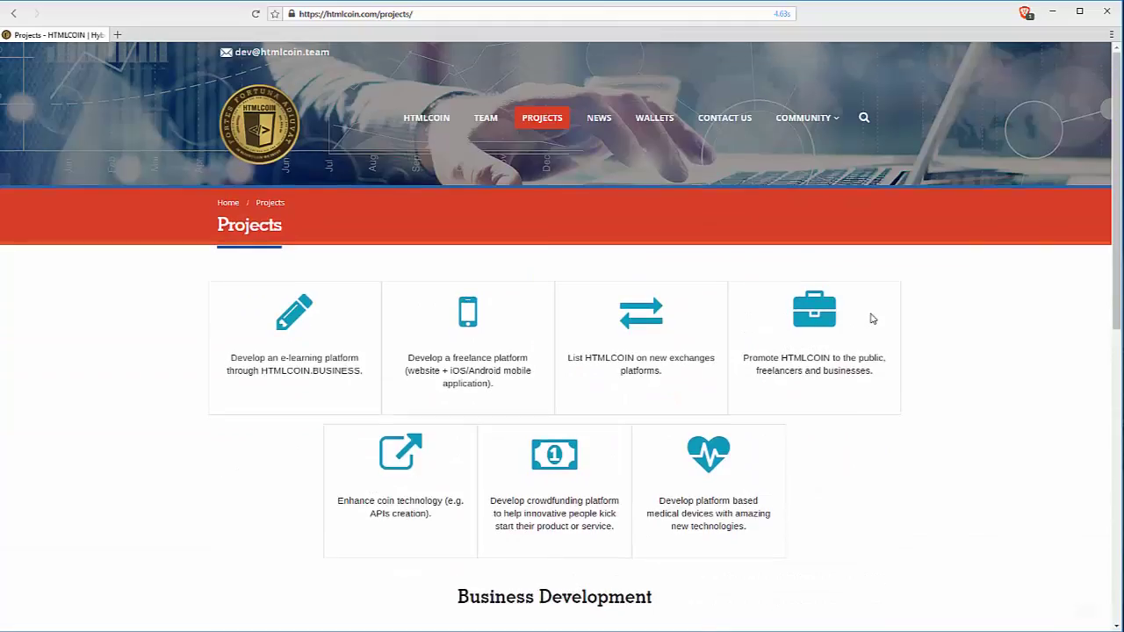
# Open the site's News page and skim the posted announcements.
pyautogui.click(601, 124)
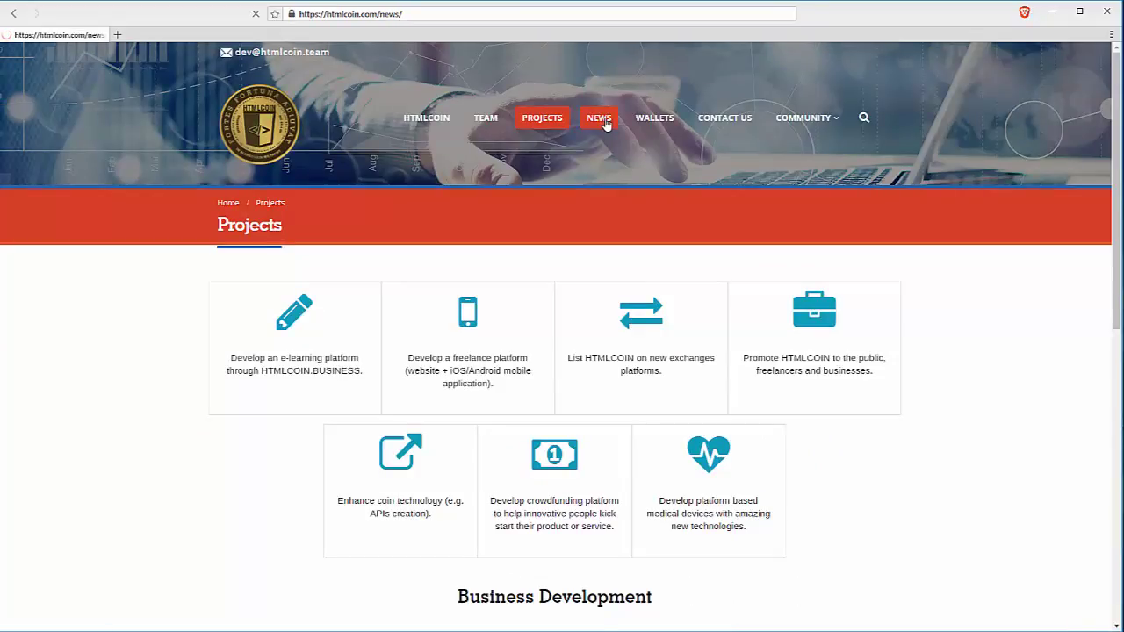
pyautogui.scroll(-4, 542, 289)
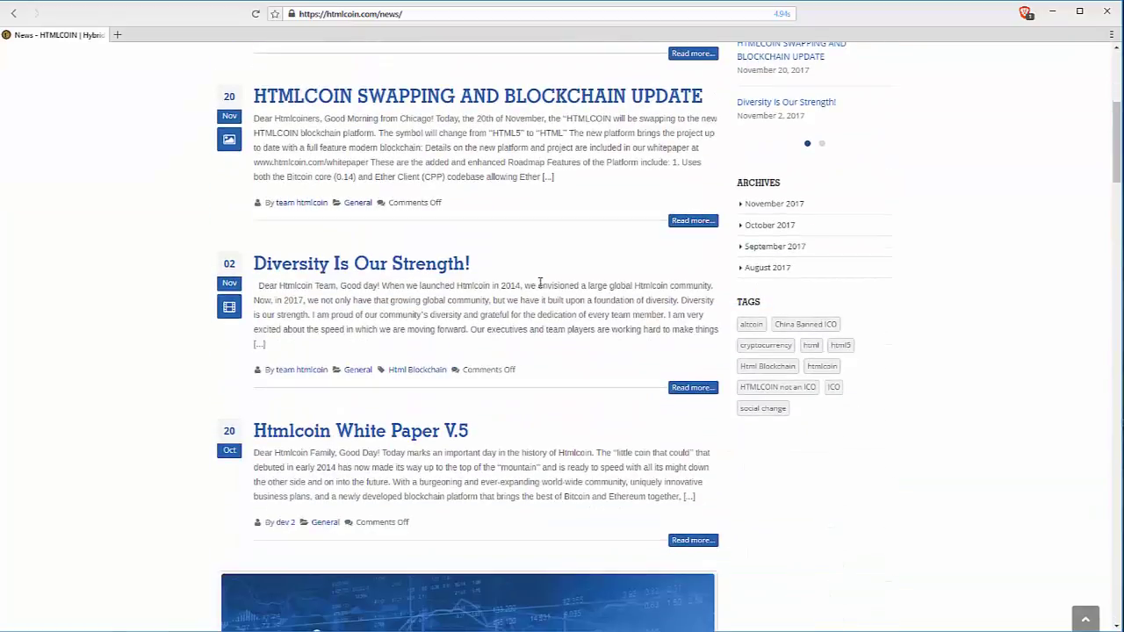
pyautogui.scroll(-5, 504, 366)
pyautogui.scroll(4, 514, 360)
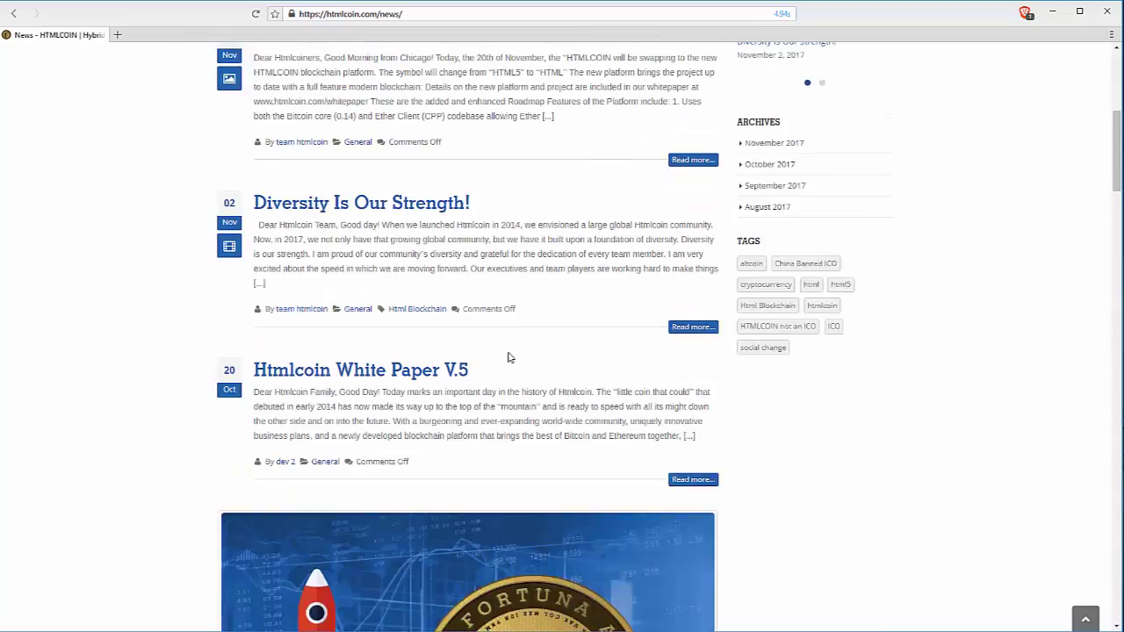
pyautogui.scroll(5, 521, 358)
pyautogui.scroll(1, 560, 329)
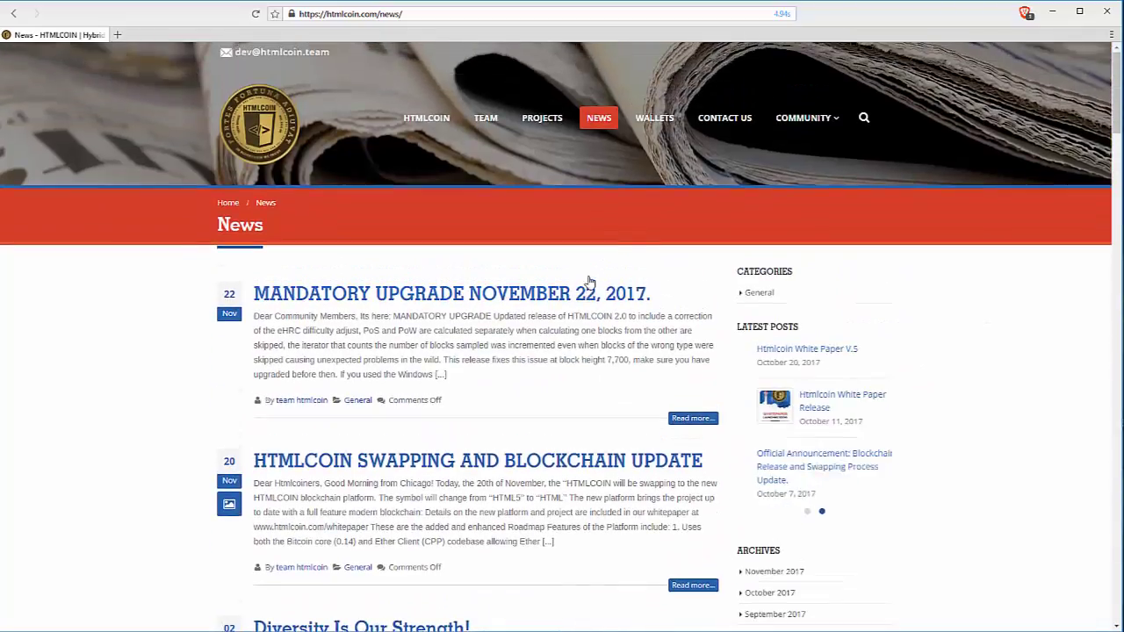
# Open the site's Wallets page and view the official wallet download options.
pyautogui.click(655, 125)
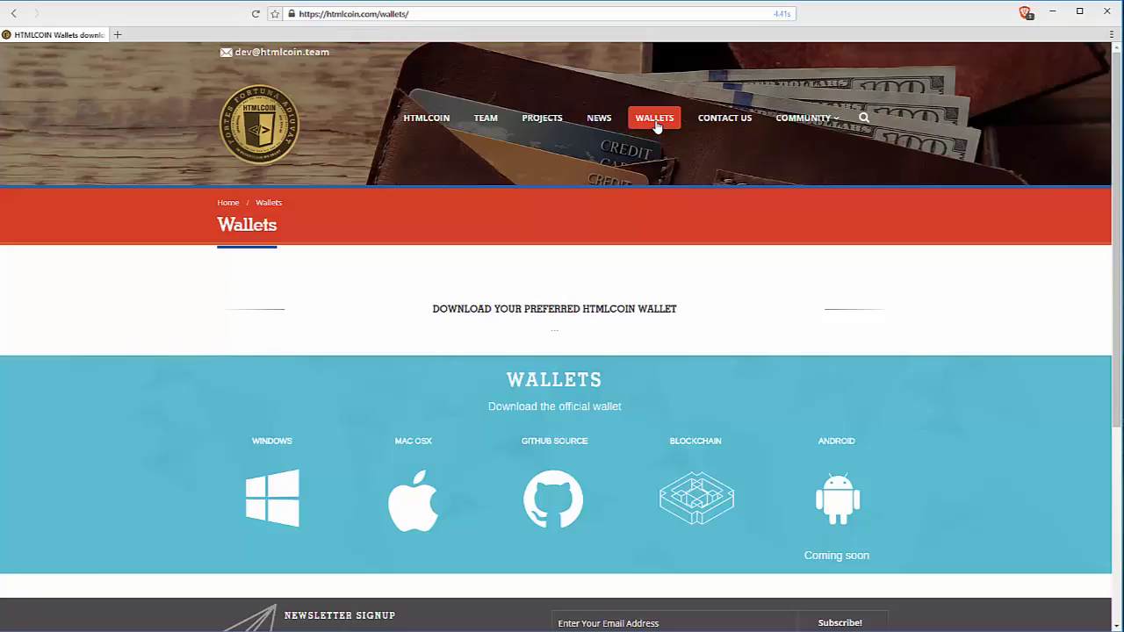
pyautogui.scroll(-2, 549, 279)
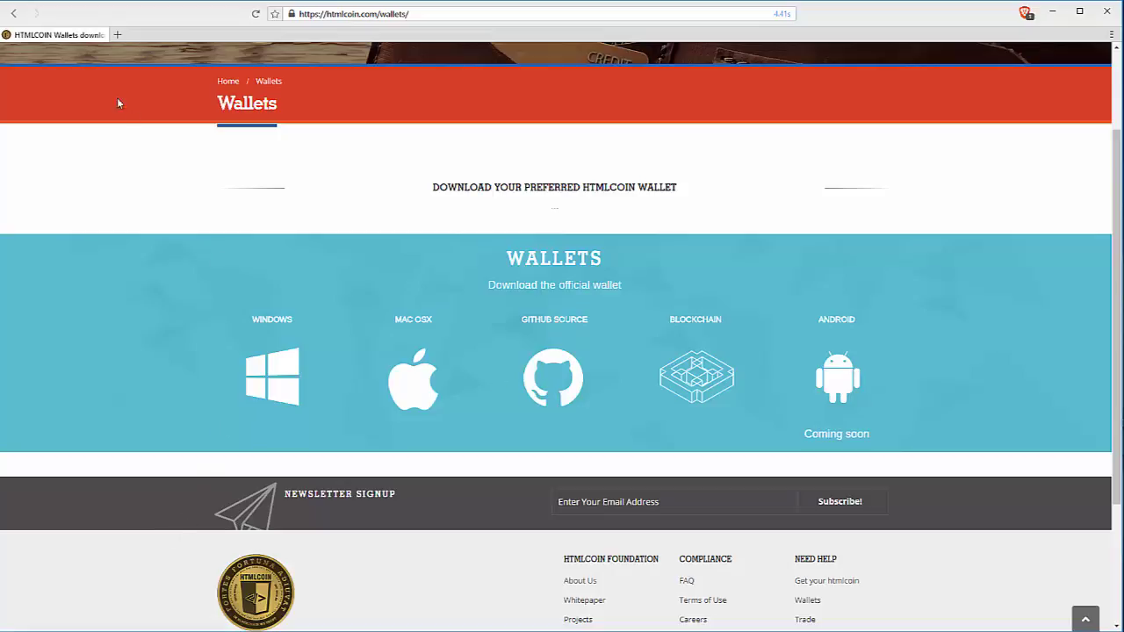
# Open the HTMLCOIN source repository at github.com/HTMLCOIN/HTMLCOIN in a new browser tab.
pyautogui.click(117, 35)
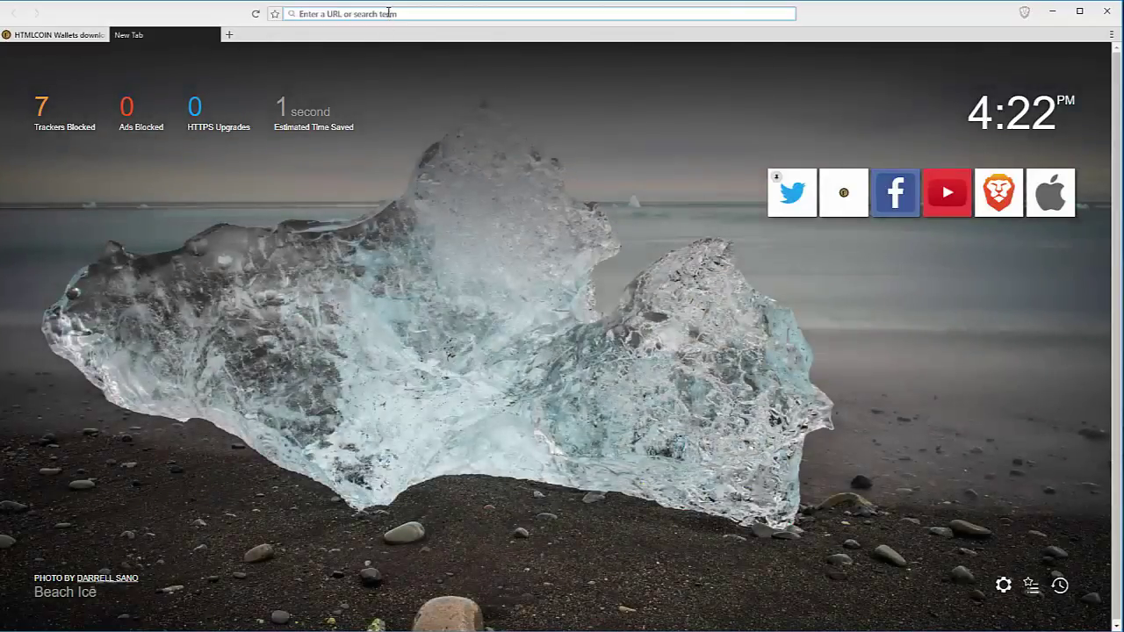
pyautogui.click(388, 12)
pyautogui.write('github.com')
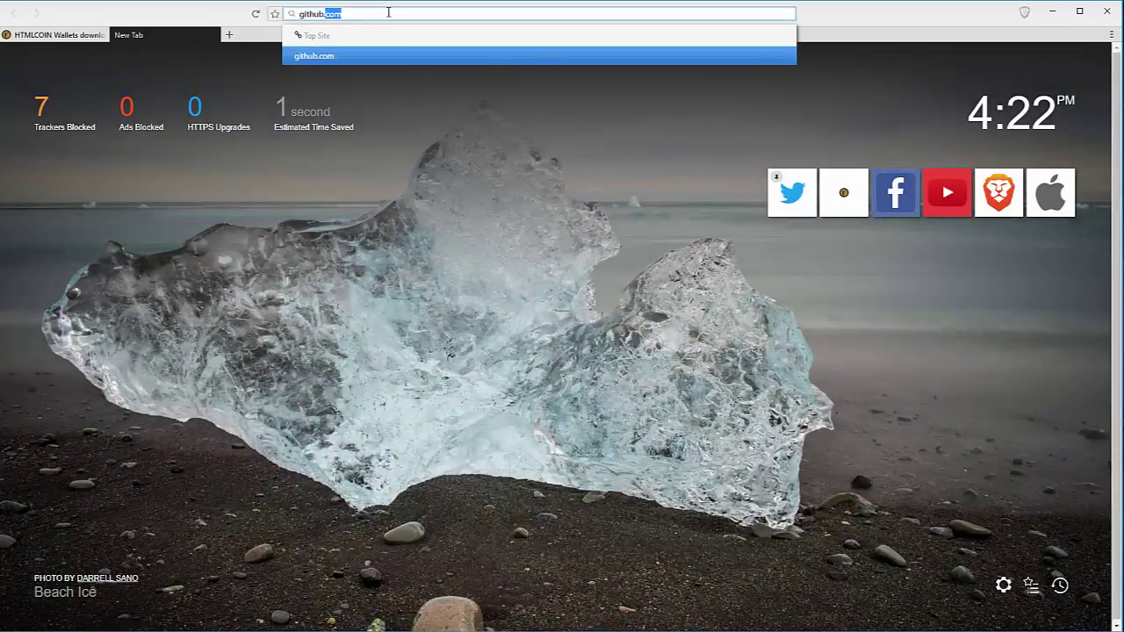
pyautogui.write('/HTMLO')
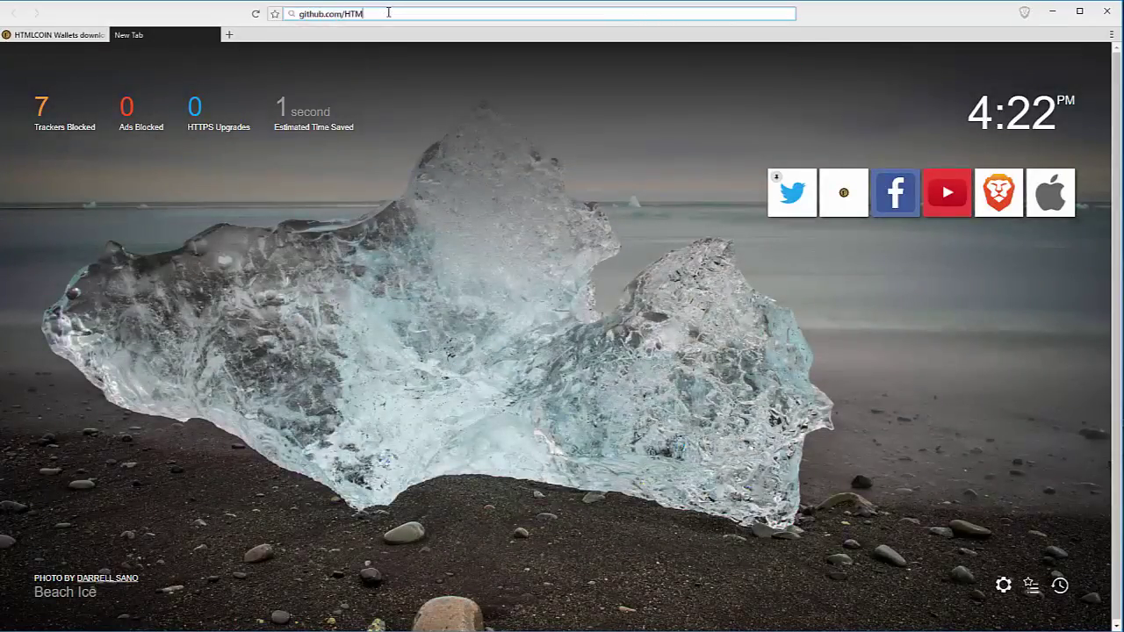
pyautogui.write('OIN/HTMLCOIN')
pyautogui.press('Return')
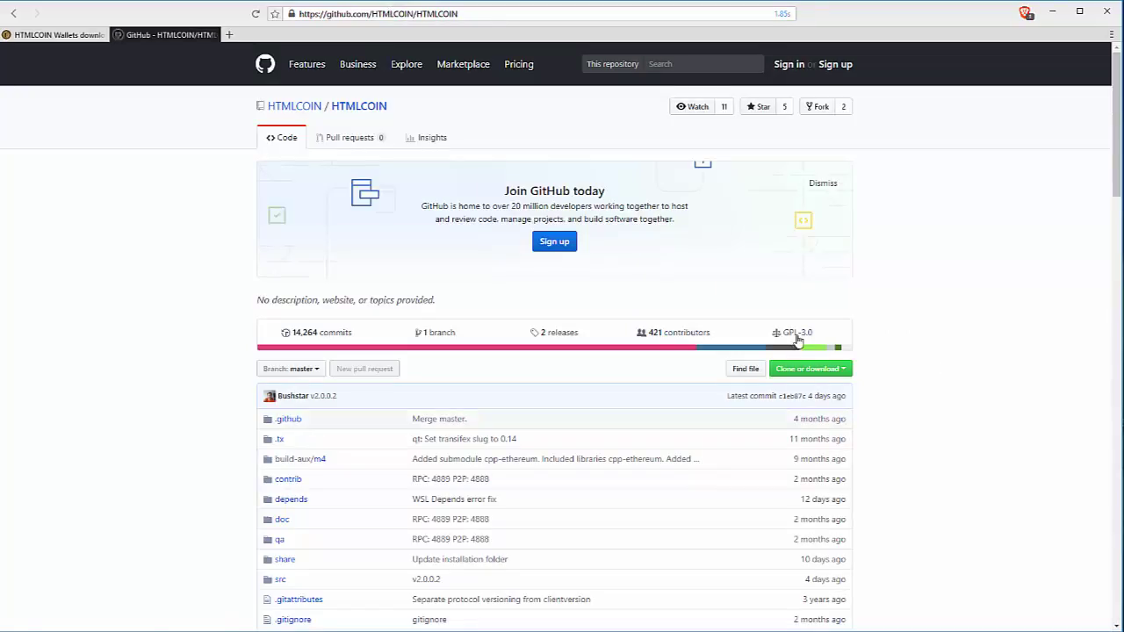
# Examine the repository's file list and its README, including the HTMLCOIN 2.0 Core description and the Ubuntu and OSX build instructions.
pyautogui.scroll(-4, 509, 318)
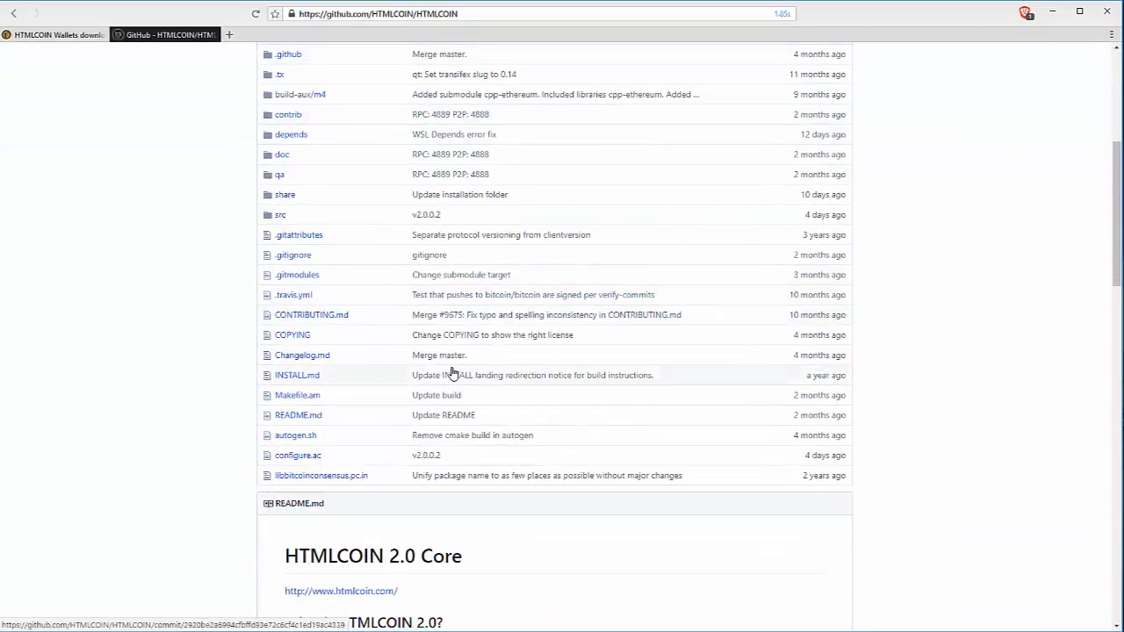
pyautogui.scroll(-3, 453, 373)
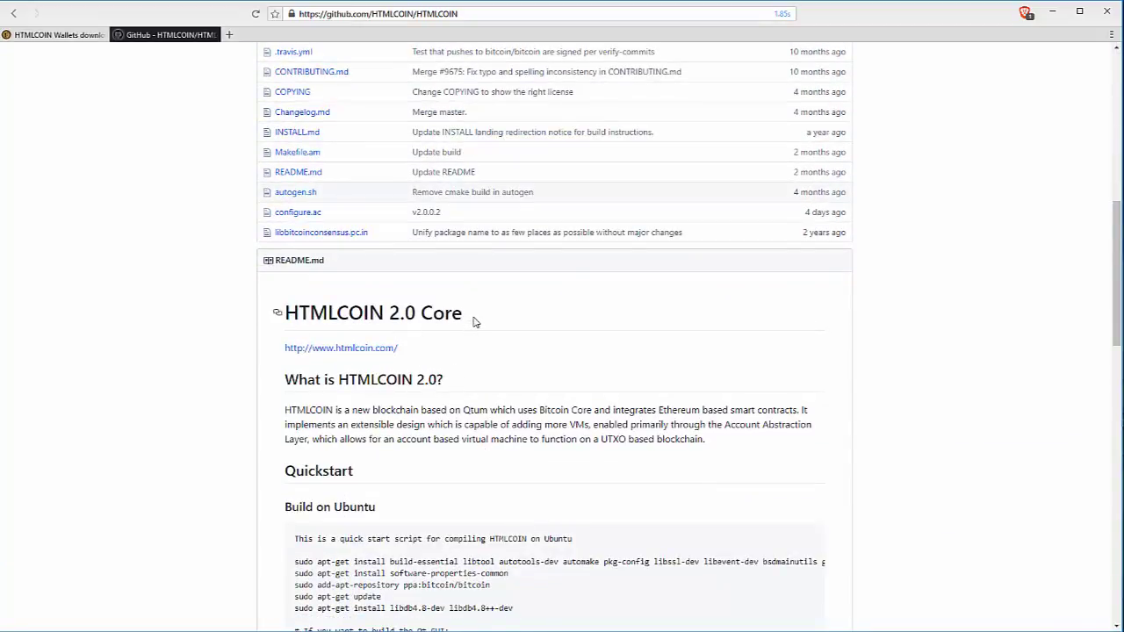
pyautogui.moveTo(478, 321); pyautogui.dragTo(387, 322)
pyautogui.scroll(-3, 494, 386)
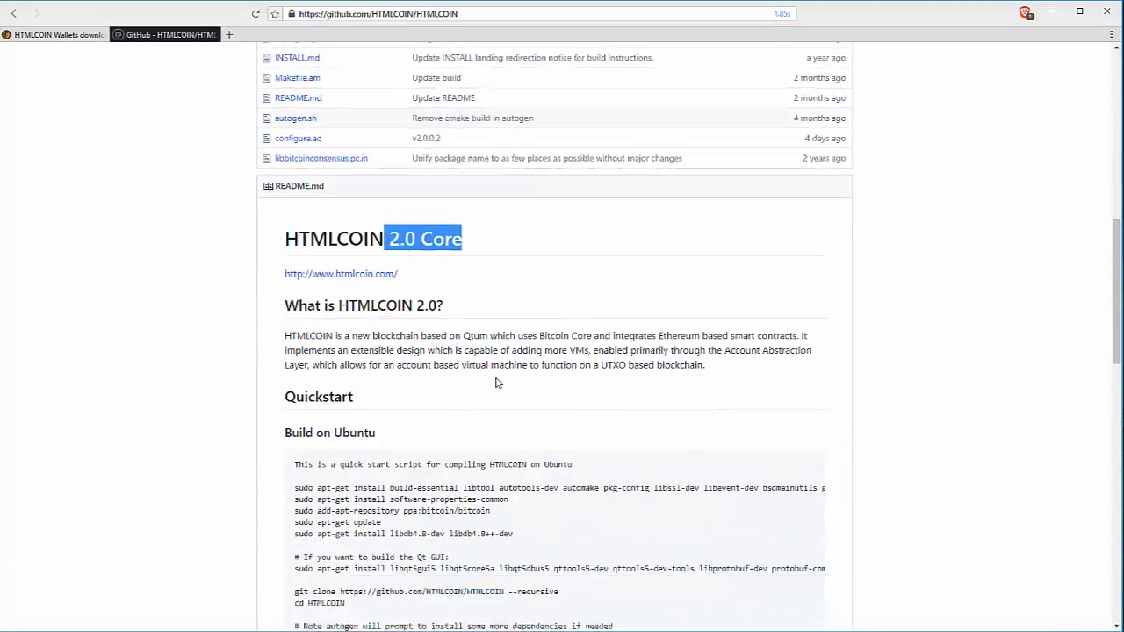
pyautogui.scroll(-3, 472, 241)
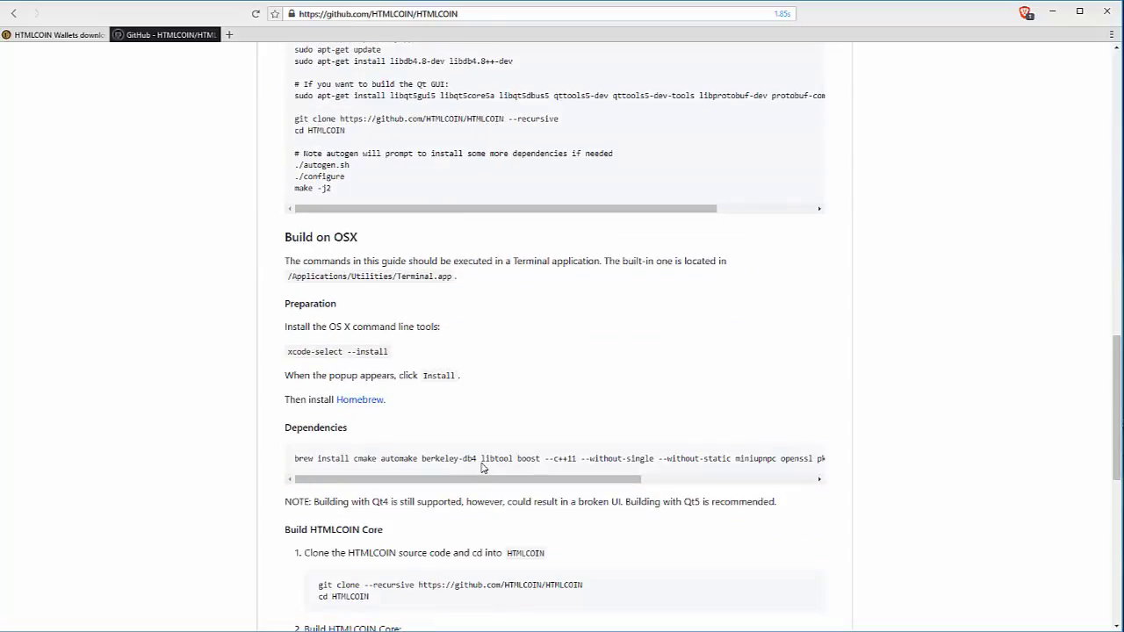
pyautogui.scroll(-6, 487, 474)
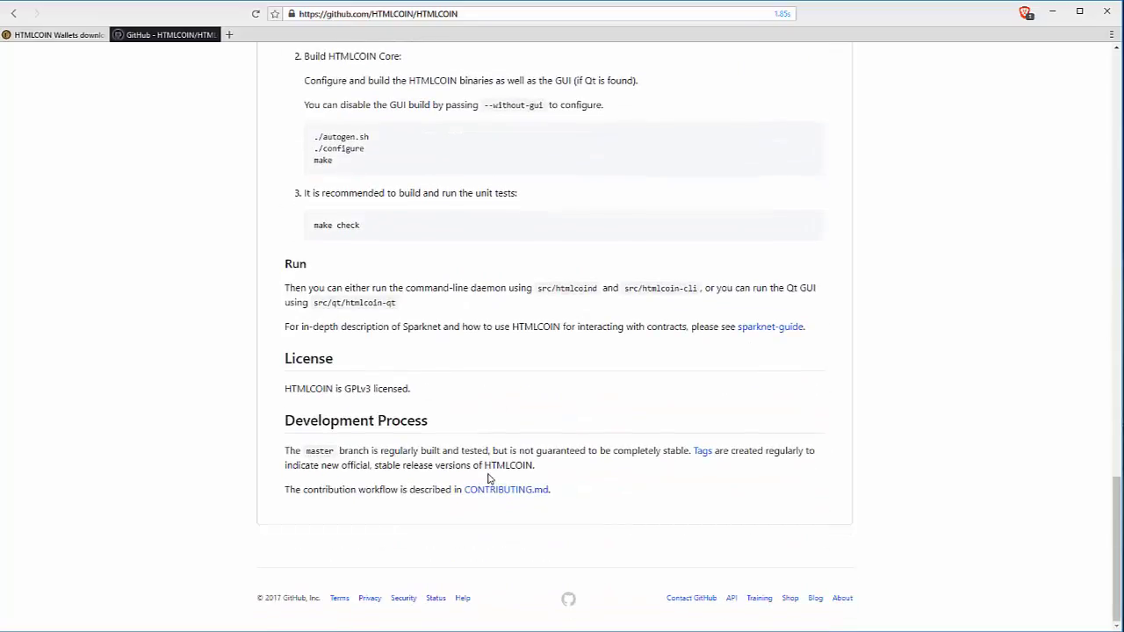
pyautogui.scroll(20, 489, 478)
pyautogui.scroll(-2, 436, 357)
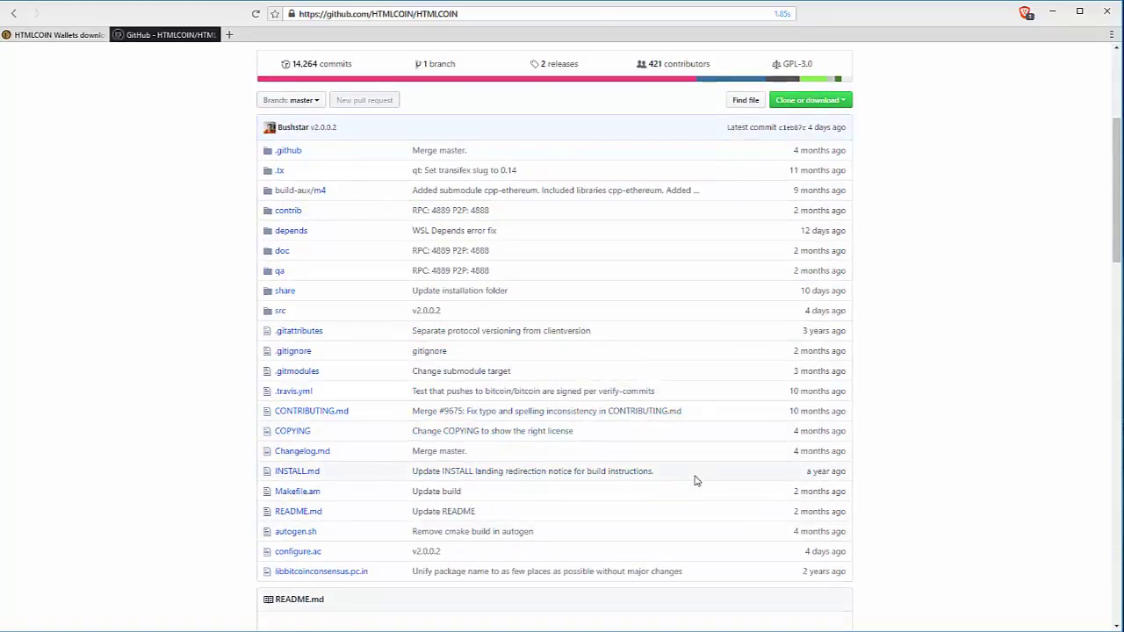
pyautogui.scroll(3, 694, 481)
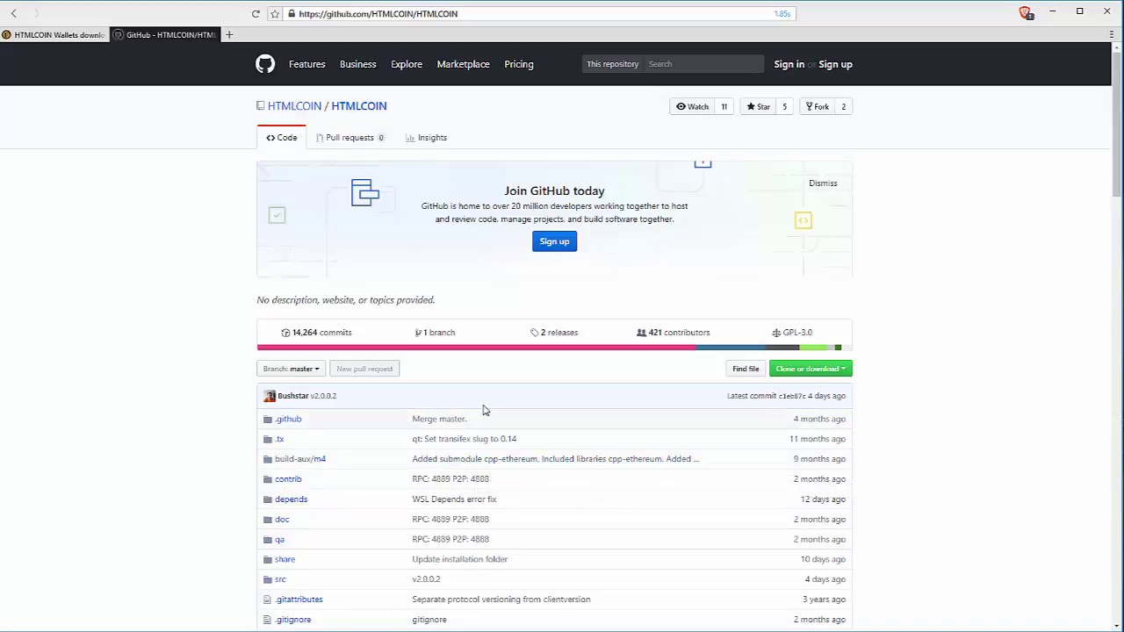
# Go to the repository's releases page at github.com/HTMLCOIN/HTMLCOIN/releases.
pyautogui.click(491, 19)
pyautogui.click(577, 19)
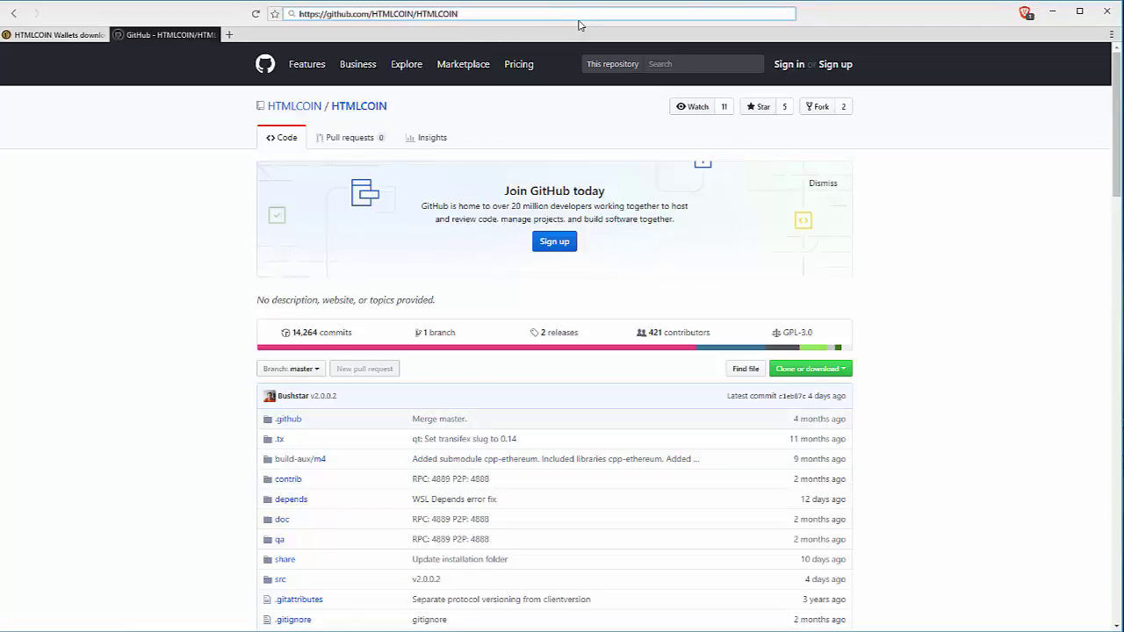
pyautogui.write('releases')
pyautogui.press('Return')
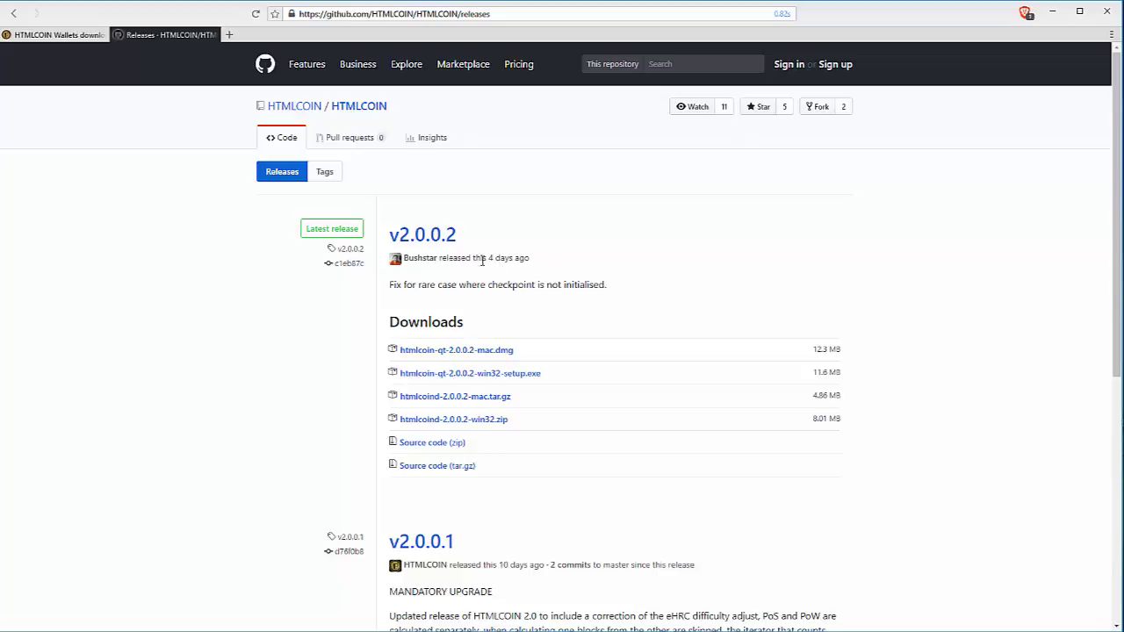
# Review the release date, notes and downloads of v2.0.0.2 and the mandatory upgrade notes of v2.0.0.1.
pyautogui.moveTo(488, 257); pyautogui.dragTo(530, 259)
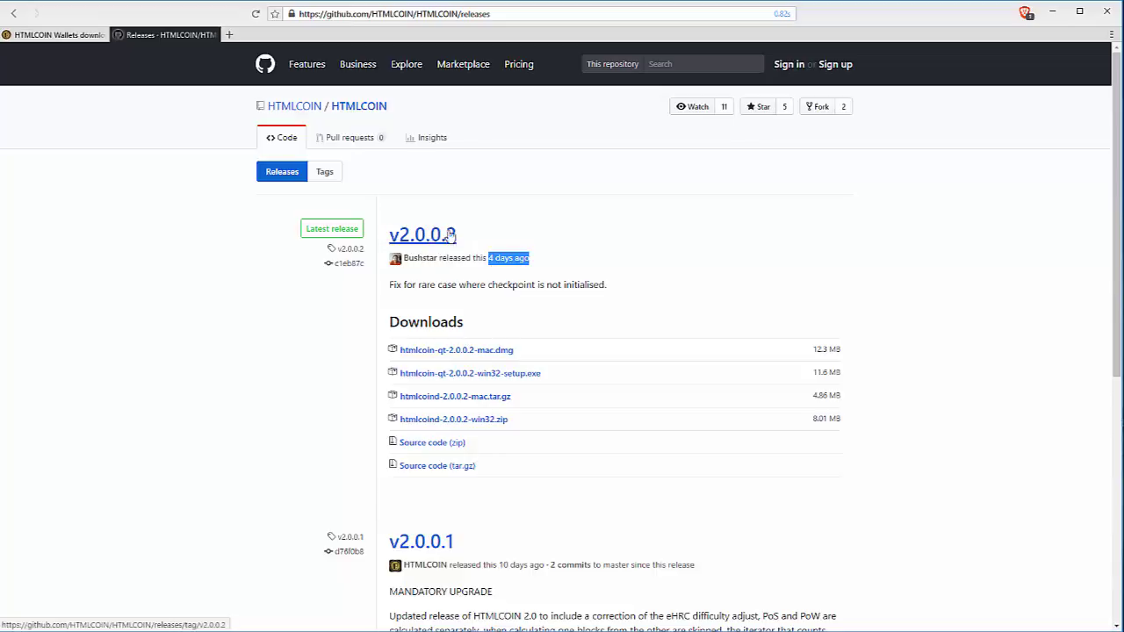
pyautogui.scroll(-5, 781, 312)
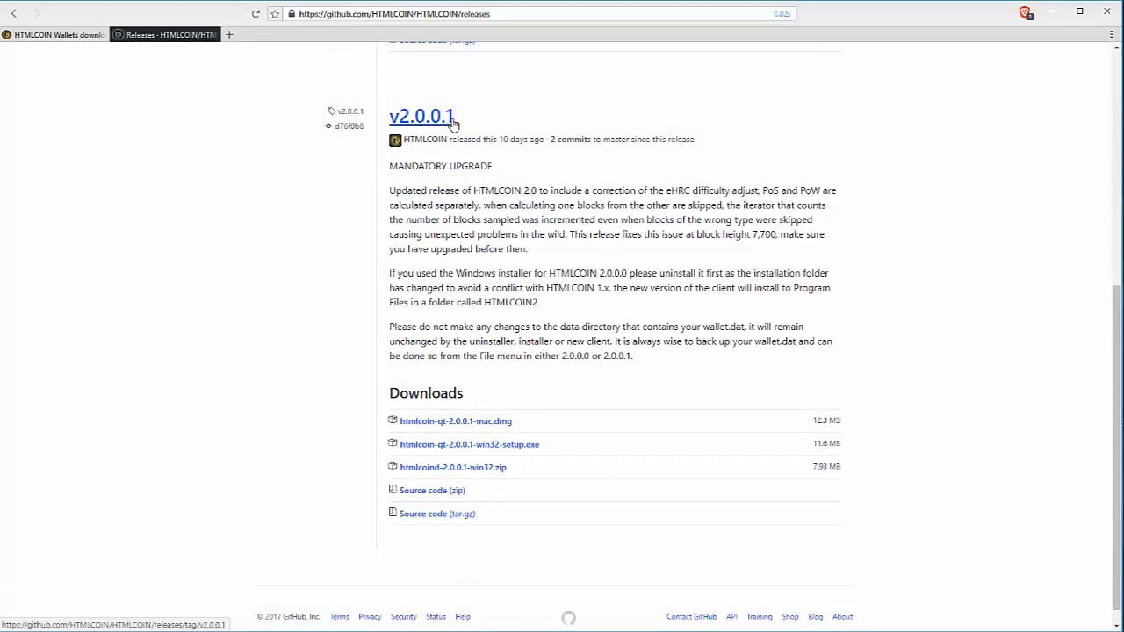
pyautogui.scroll(4, 594, 451)
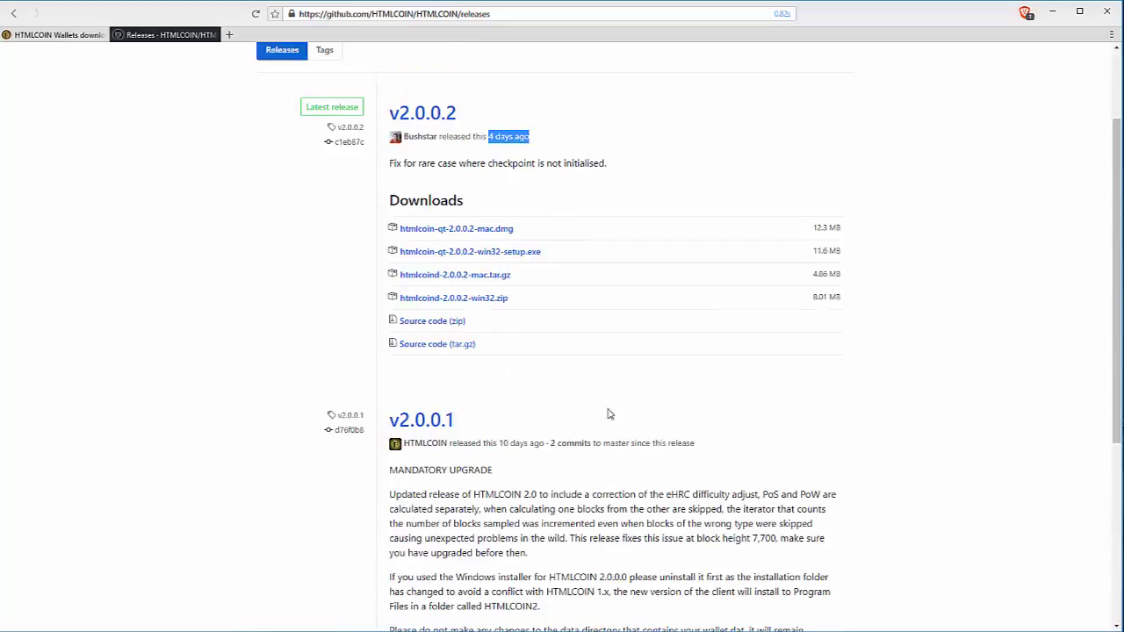
pyautogui.scroll(-4, 561, 515)
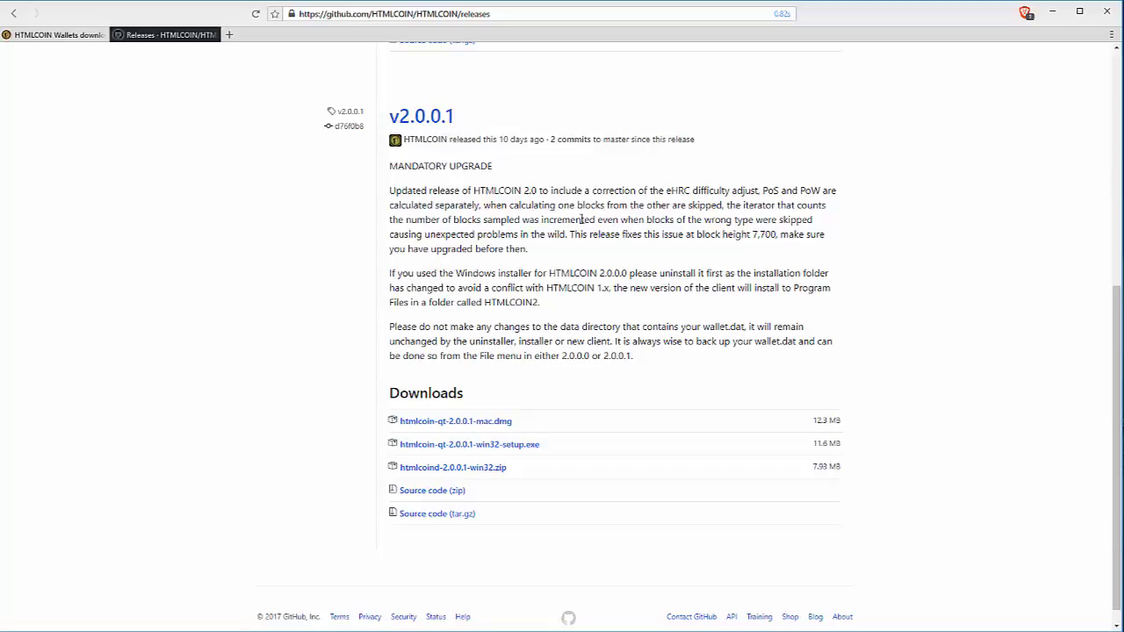
pyautogui.scroll(3, 654, 322)
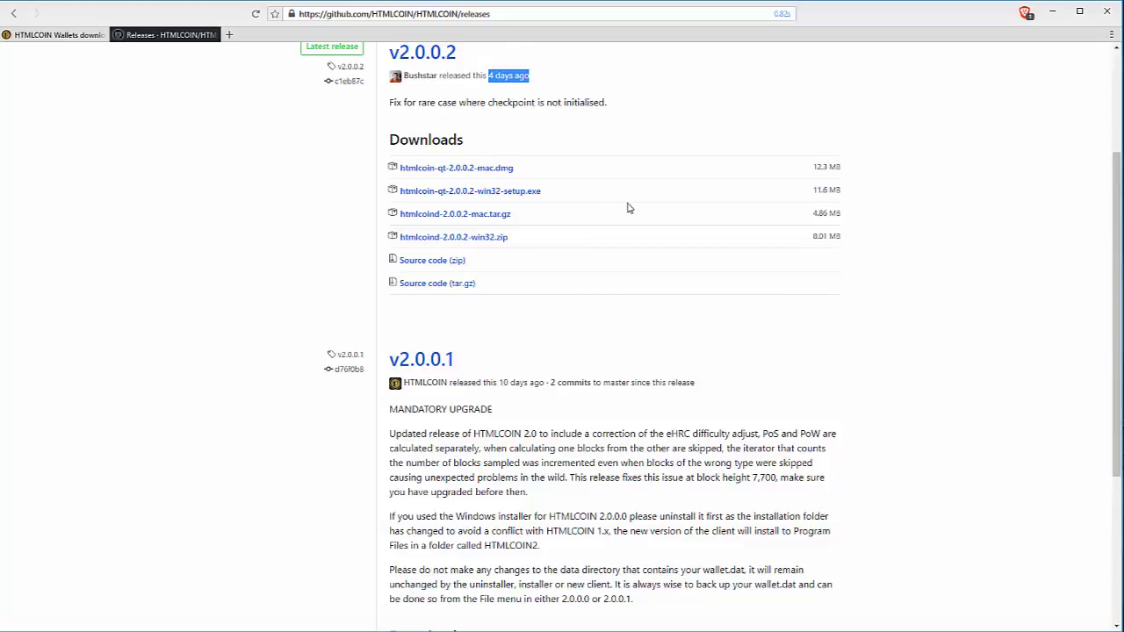
pyautogui.scroll(3, 629, 208)
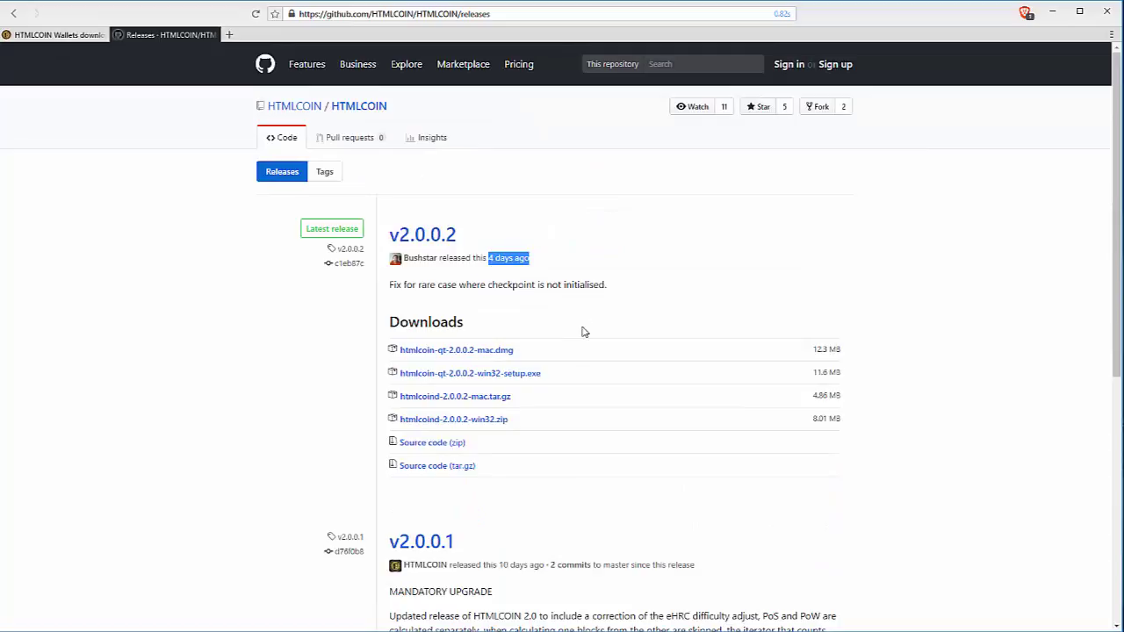
# Download htmlcoin-qt-2.0.0.2-win32-setup.exe from the v2.0.0.2 release to the Downloads folder and launch the installer.
pyautogui.click(451, 374)
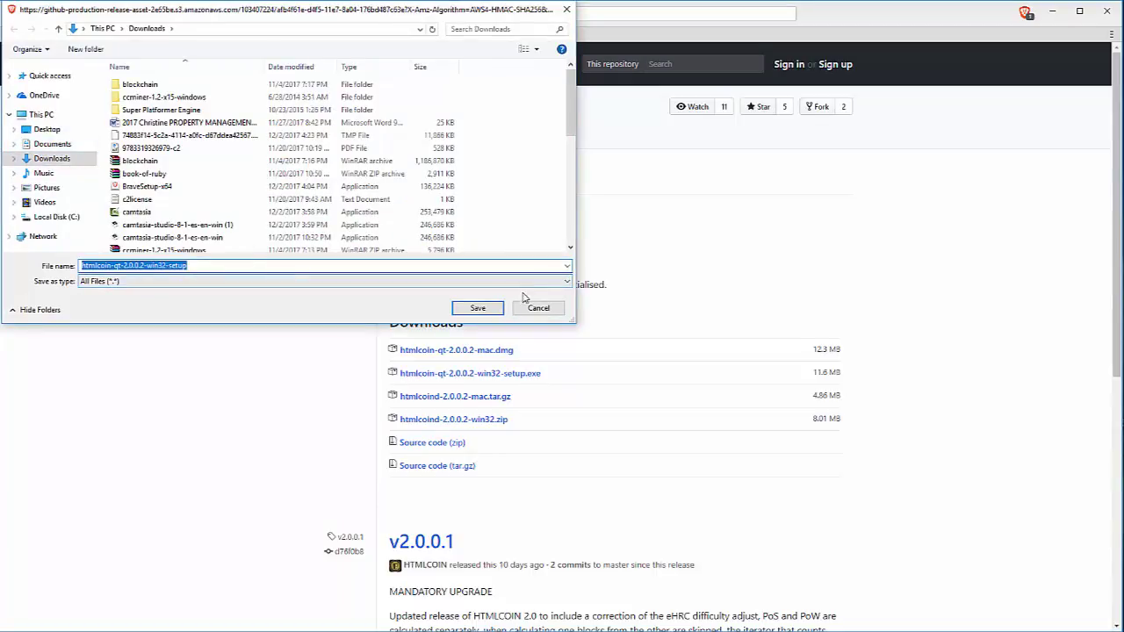
pyautogui.click(477, 308)
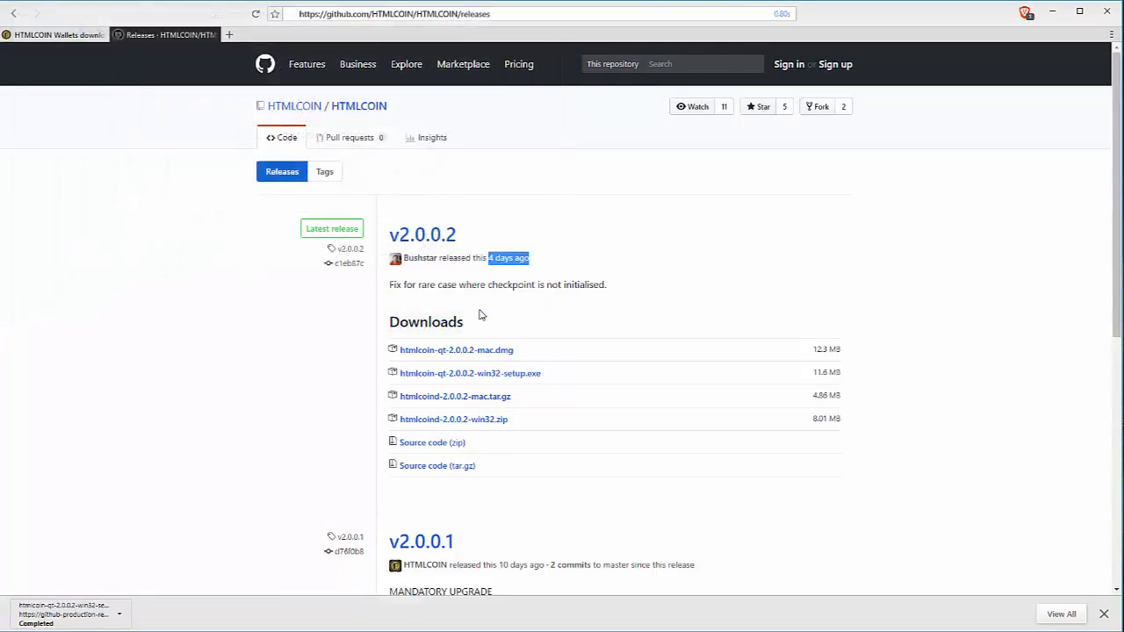
pyautogui.click(70, 610)
pyautogui.moveTo(98, 625)
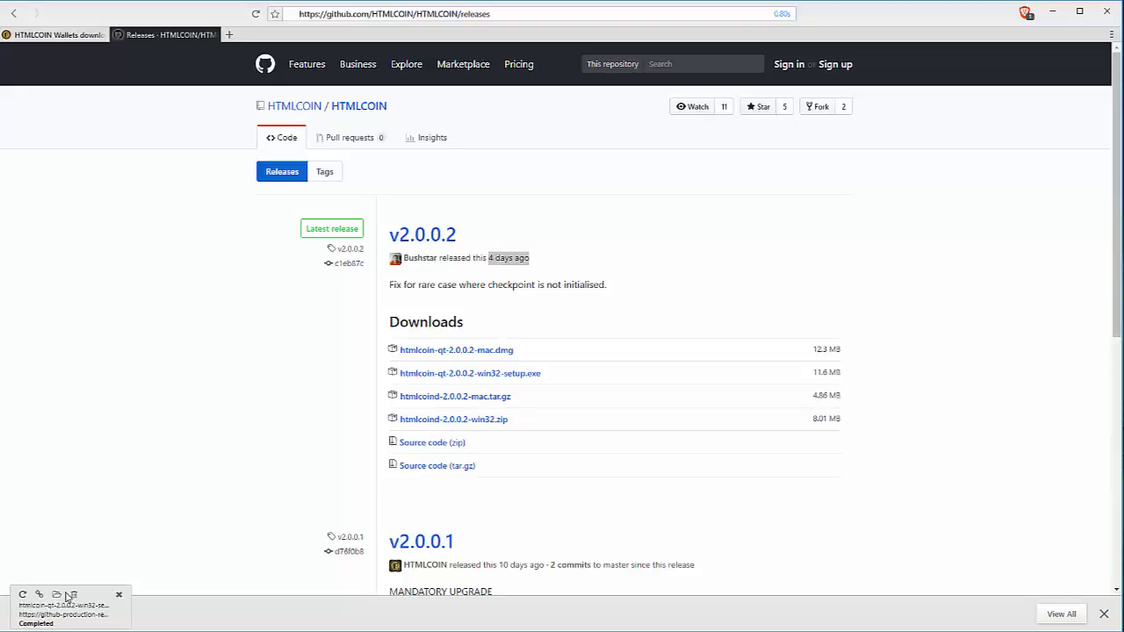
pyautogui.click(67, 597)
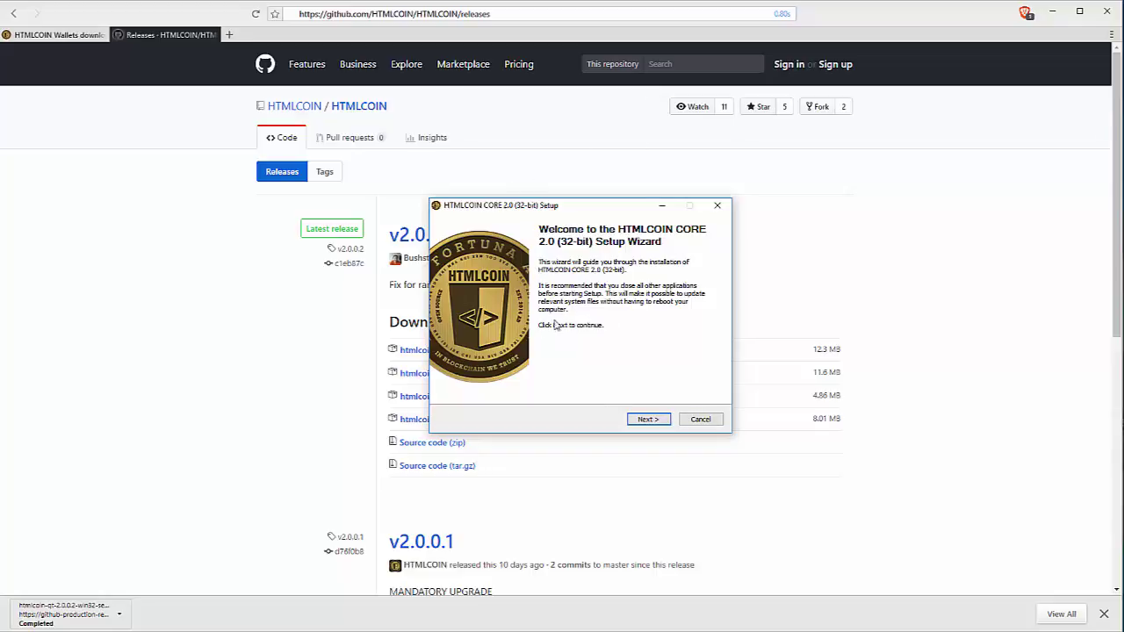
# Install HTMLCOIN CORE 2.0 with the default destination and Start Menu folders, and finish setup with the option to run it enabled.
pyautogui.click(649, 422)
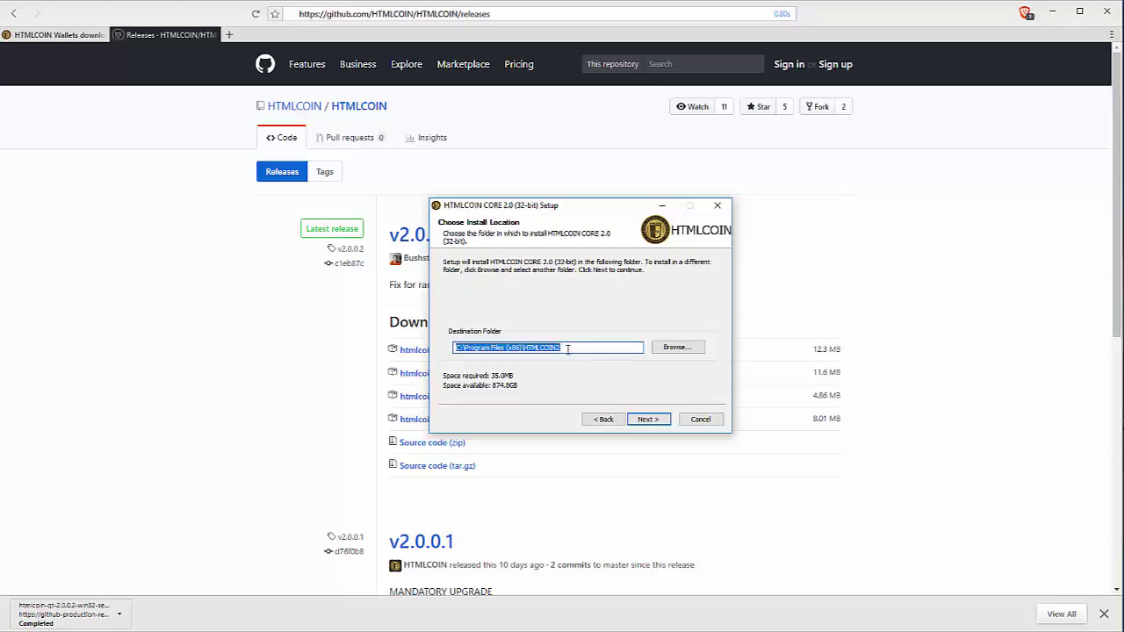
pyautogui.click(648, 419)
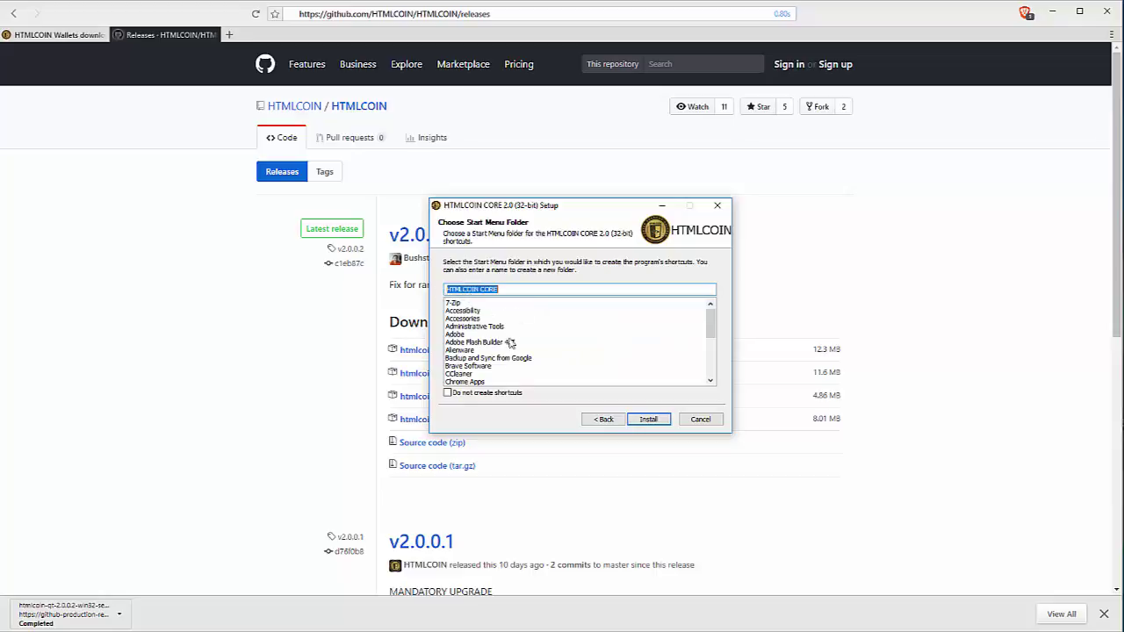
pyautogui.click(648, 419)
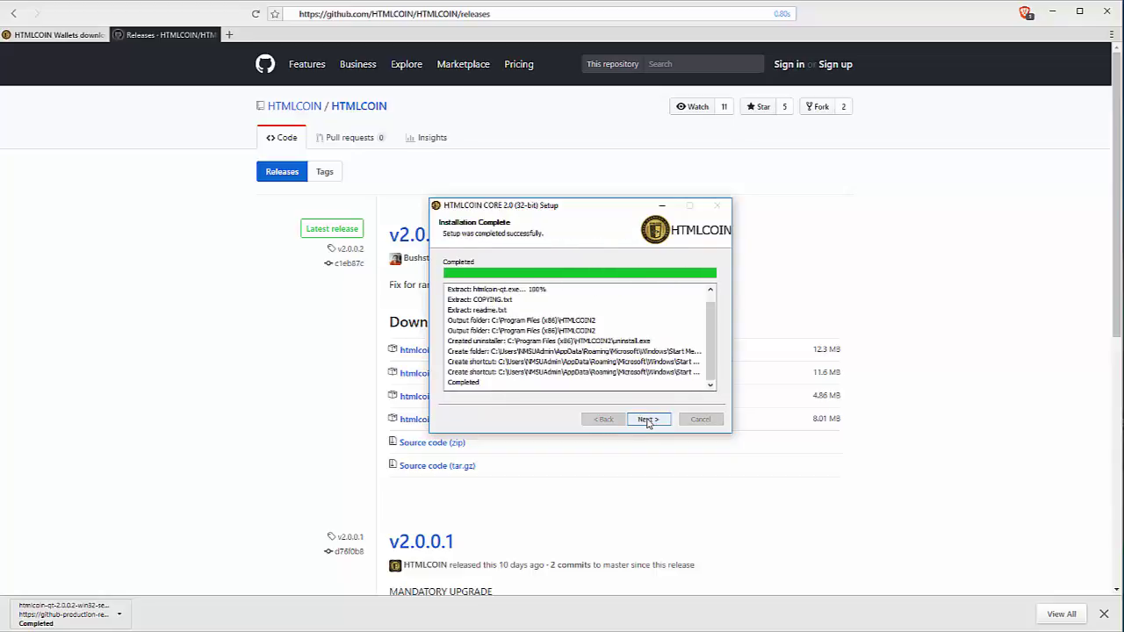
pyautogui.click(647, 420)
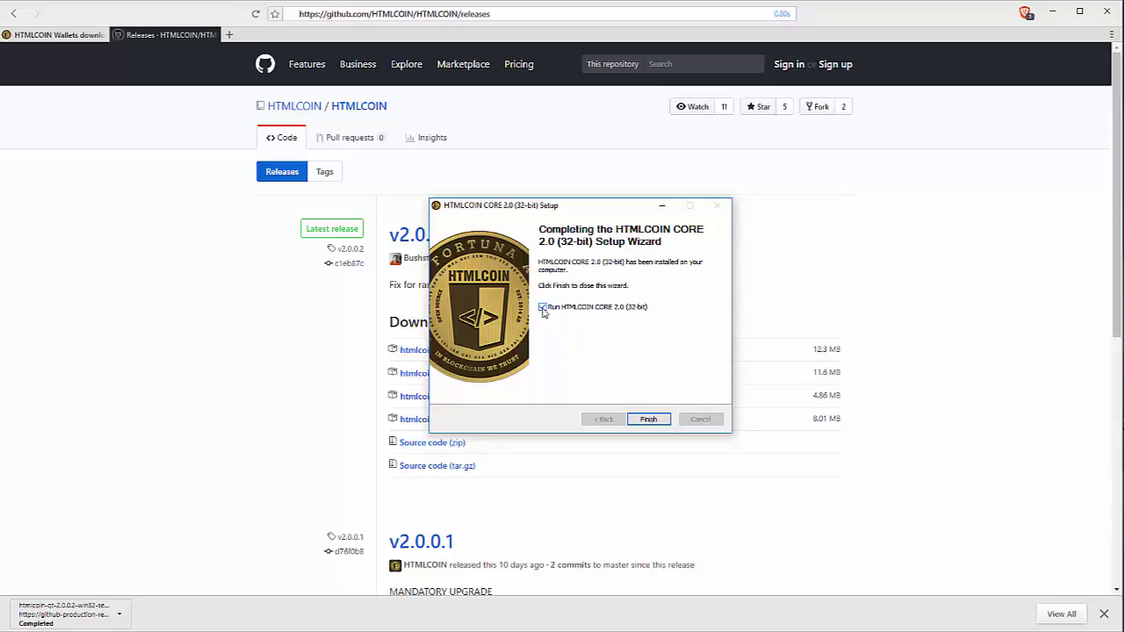
pyautogui.click(649, 419)
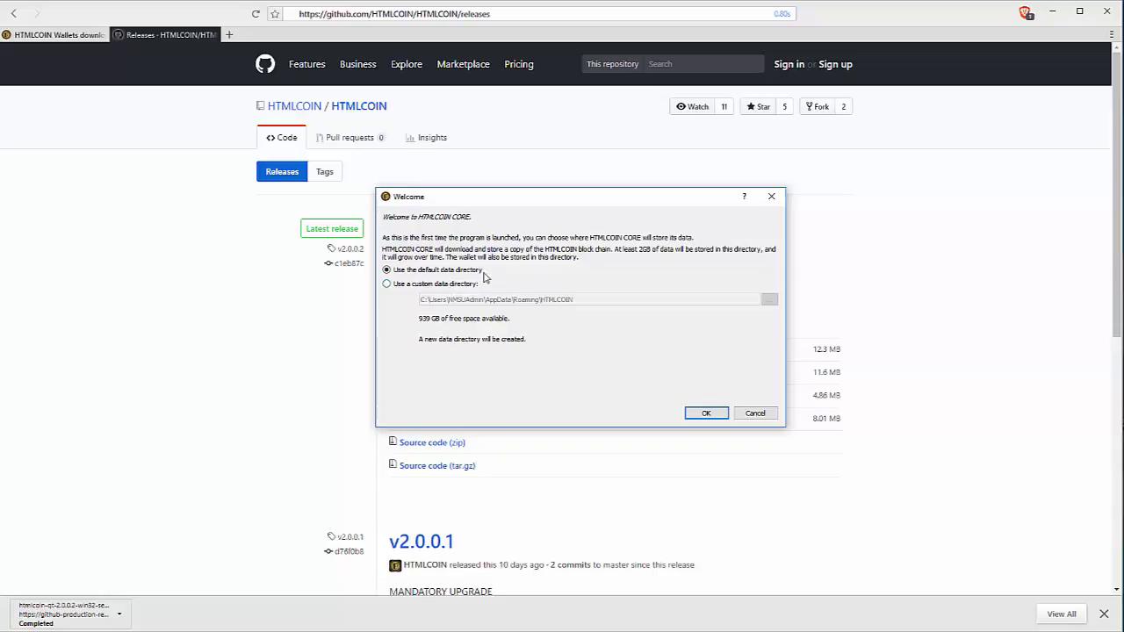
# Accept the default data directory for the wallet and allow HTMLCOIN CORE through Windows Firewall on public networks.
pyautogui.click(387, 284)
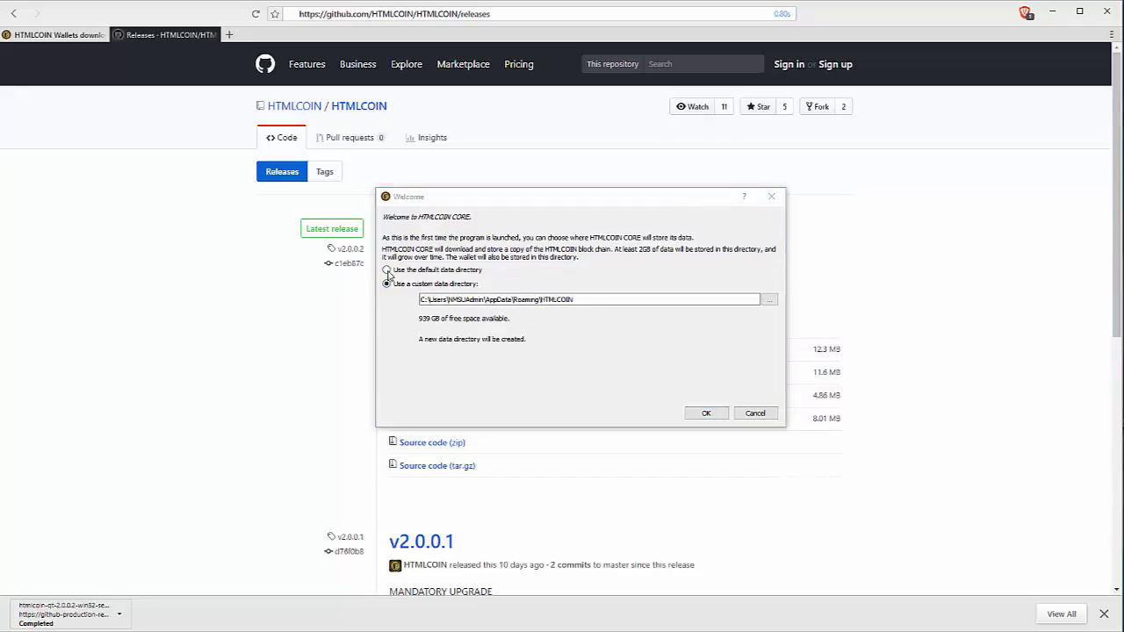
pyautogui.click(386, 270)
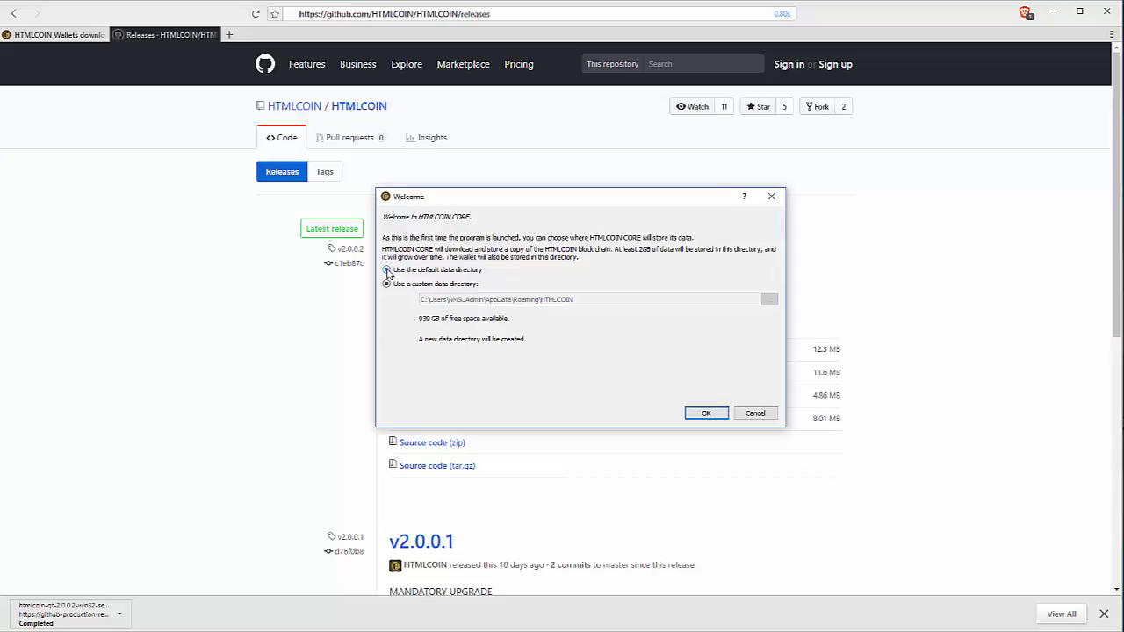
pyautogui.click(711, 413)
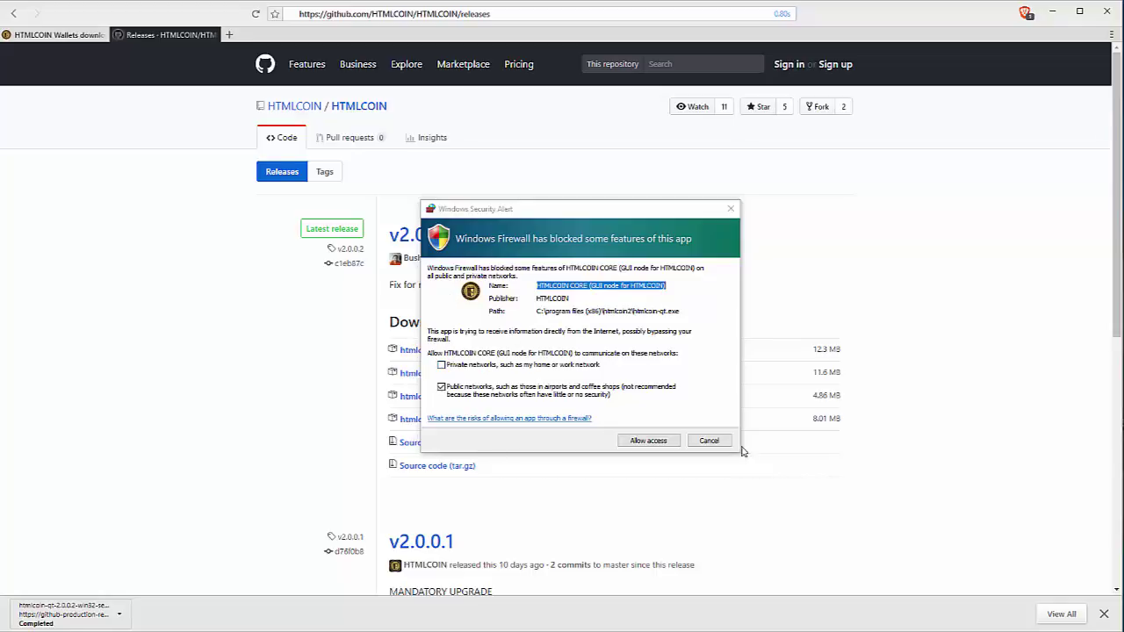
pyautogui.click(648, 440)
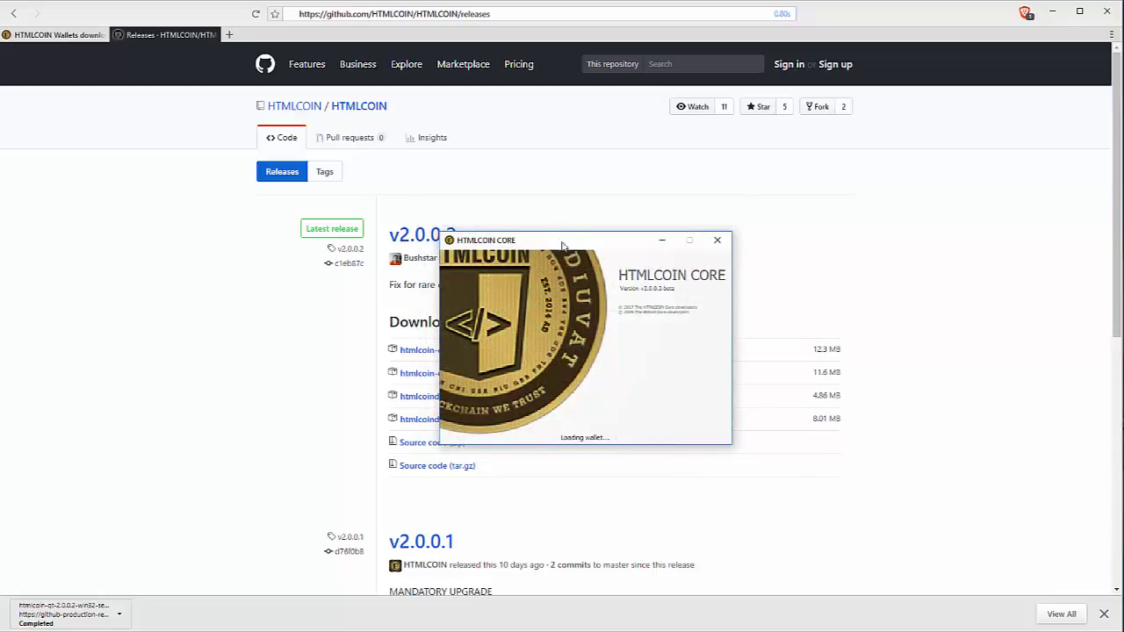
# Examine the wallet's synchronization status, the available units for showing amounts, and the status indicators.
pyautogui.moveTo(572, 240); pyautogui.dragTo(583, 190)
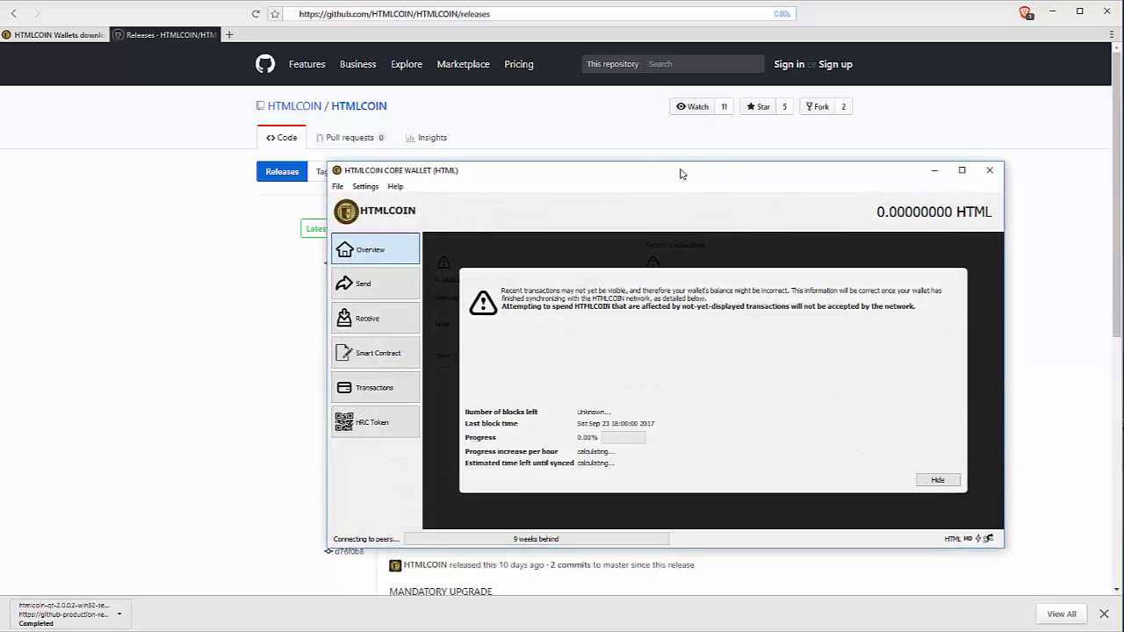
pyautogui.moveTo(668, 176); pyautogui.dragTo(651, 119)
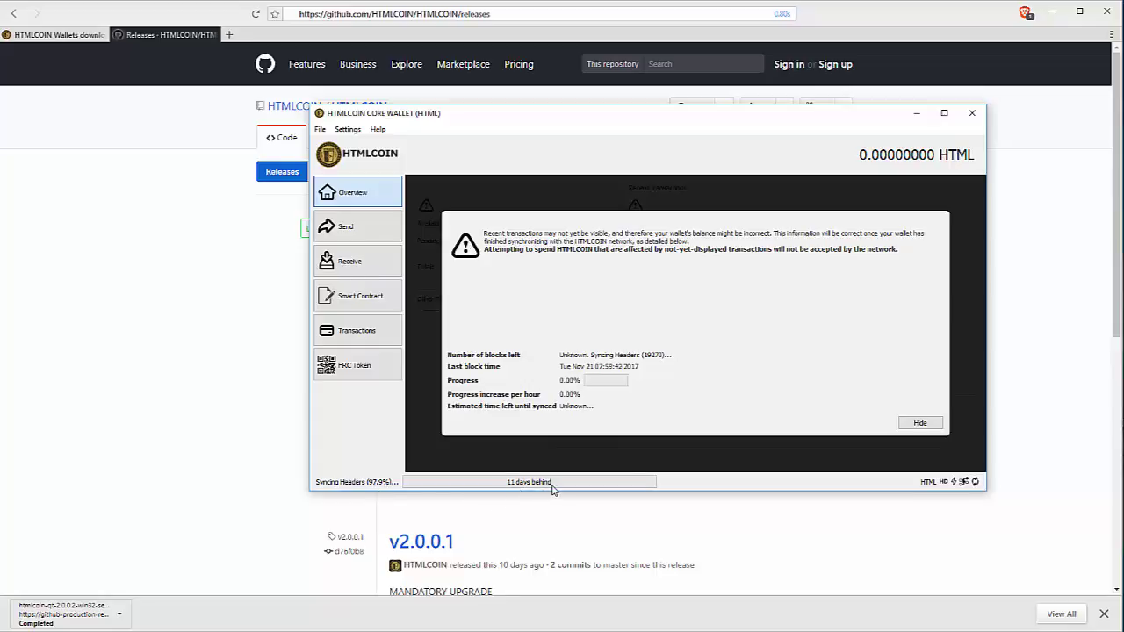
pyautogui.moveTo(552, 489)
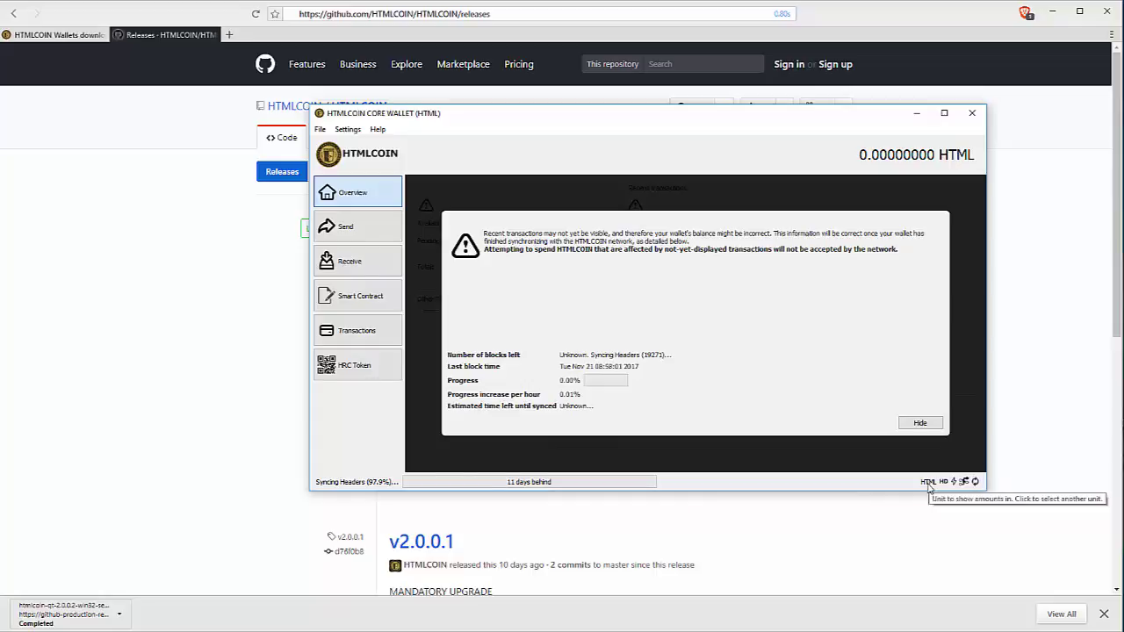
pyautogui.click(929, 485)
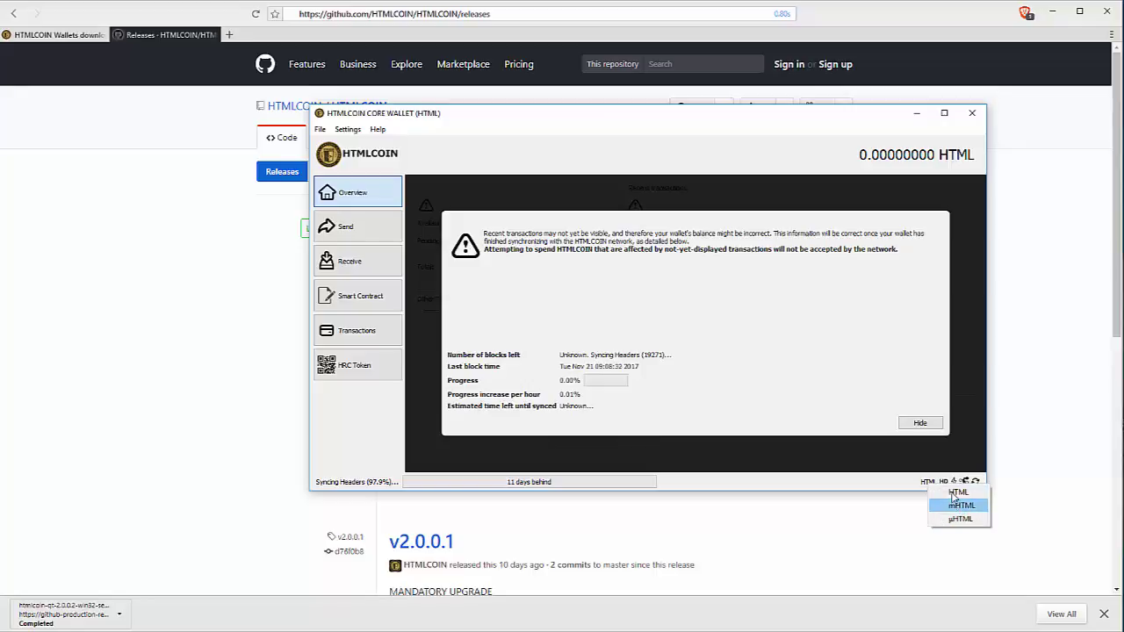
pyautogui.click(895, 491)
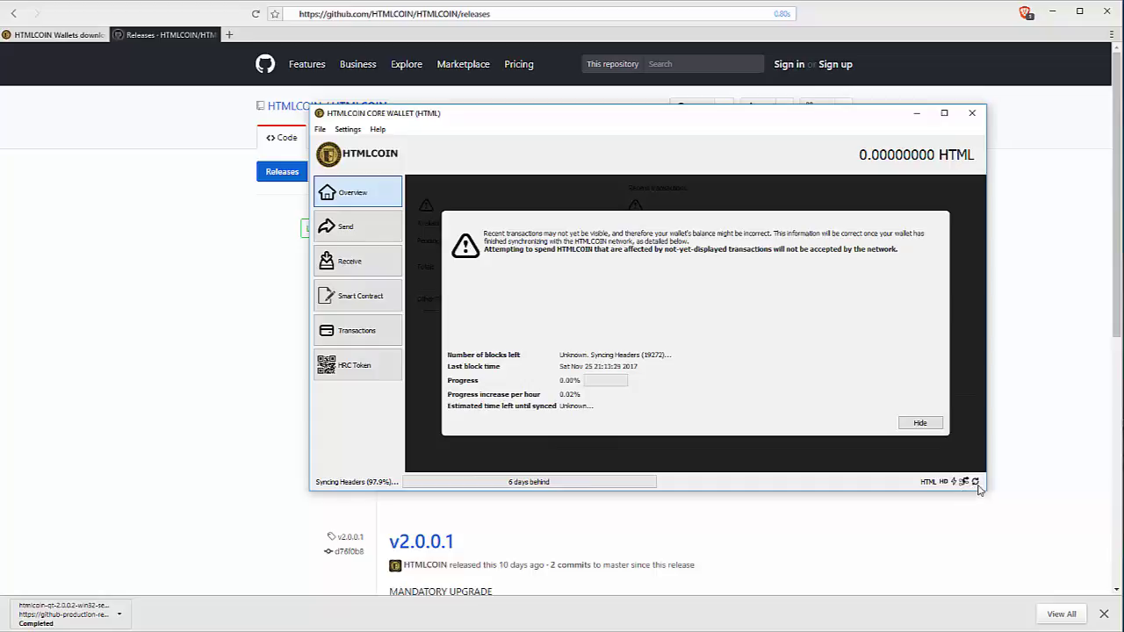
pyautogui.moveTo(978, 485)
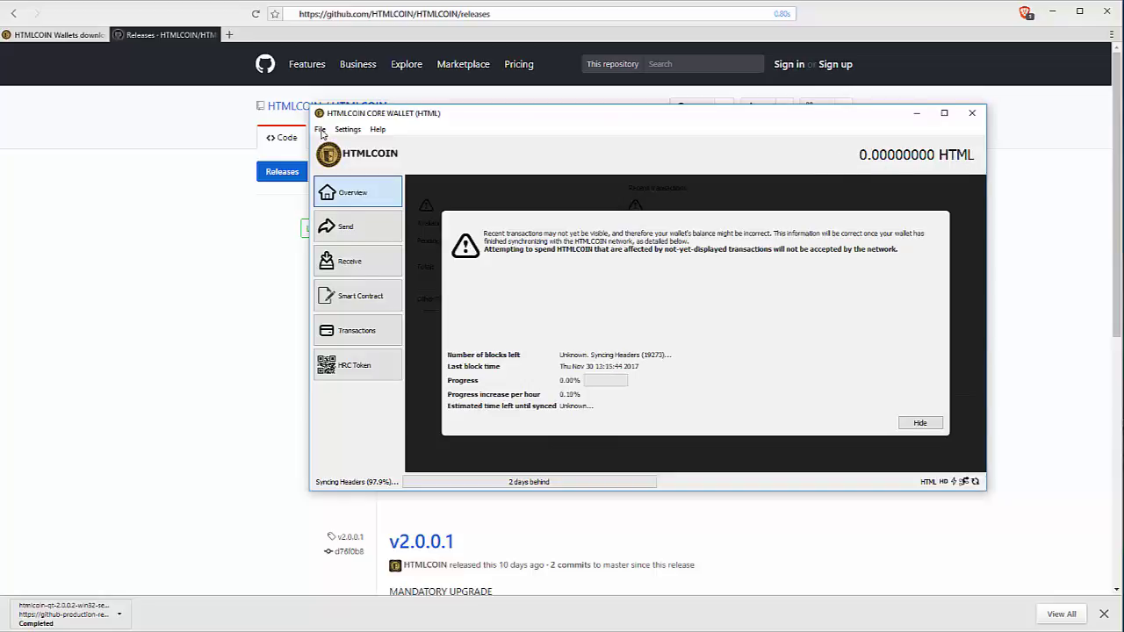
# Hide the synchronization notice covering the wallet overview and look over the available file, backup and address commands.
pyautogui.click(922, 426)
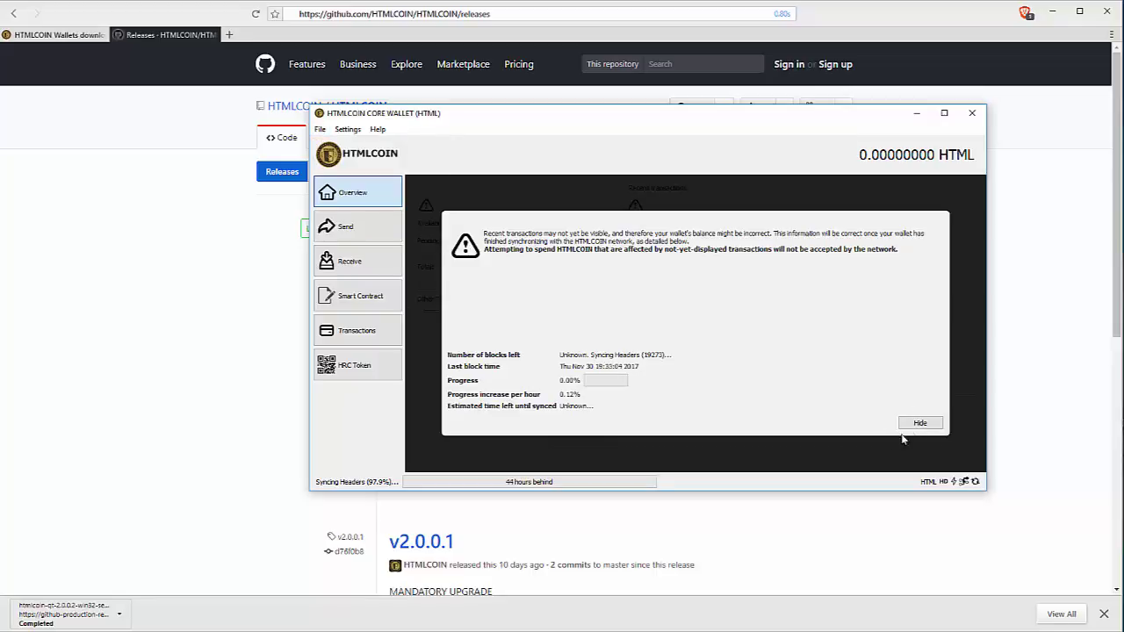
pyautogui.click(920, 425)
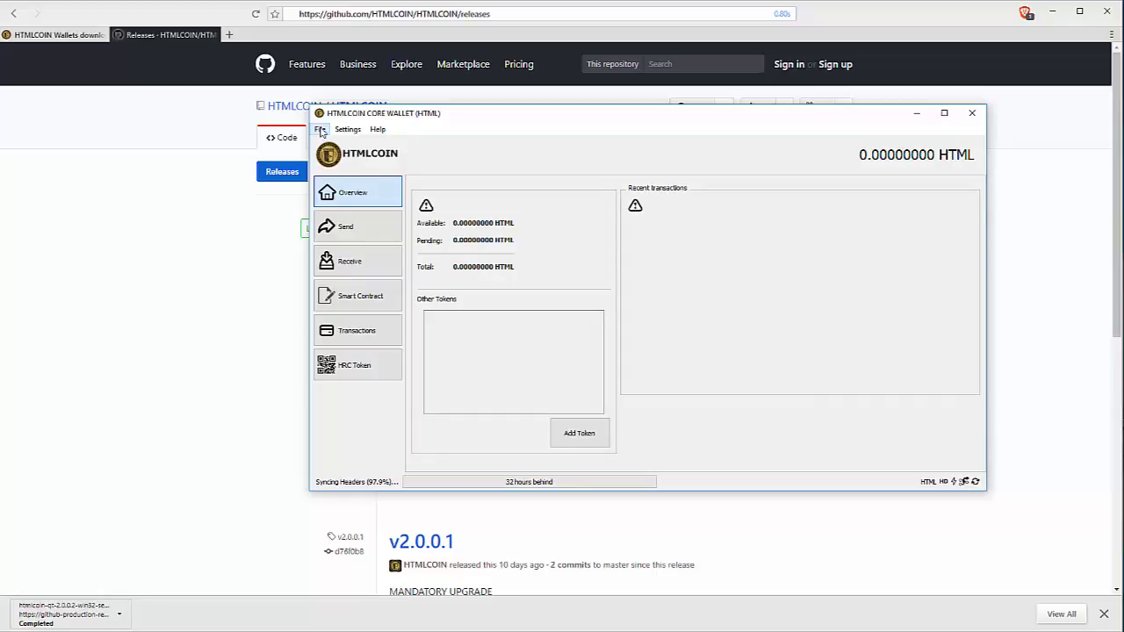
pyautogui.click(320, 130)
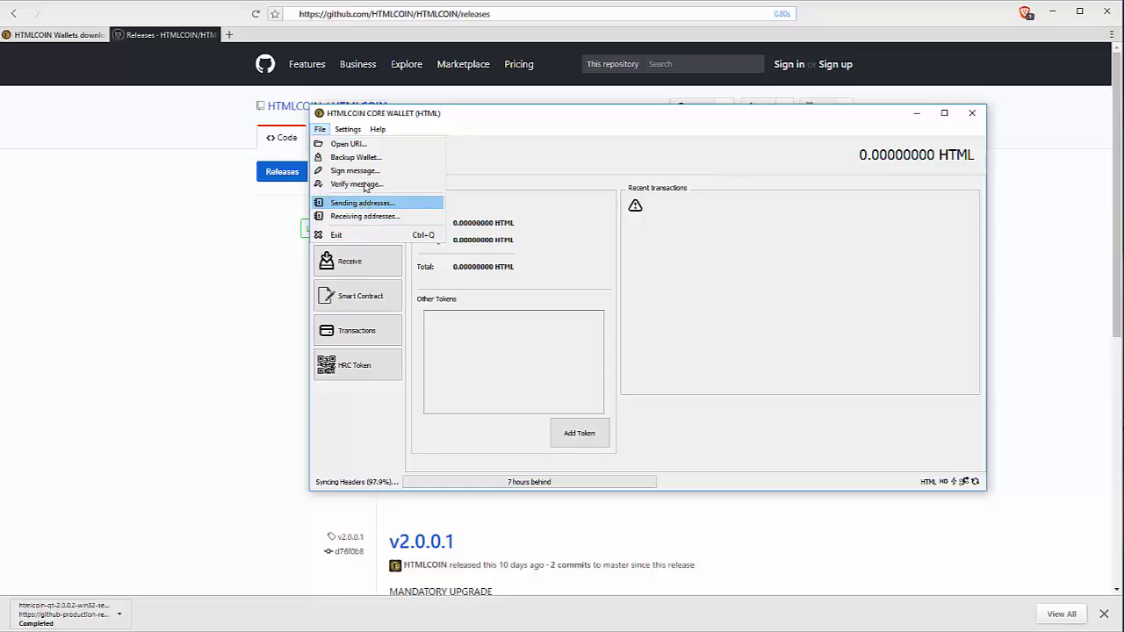
# Review the wallet's Main, Wallet, Network, Window and Display options, and close them without changes.
pyautogui.moveTo(347, 132)
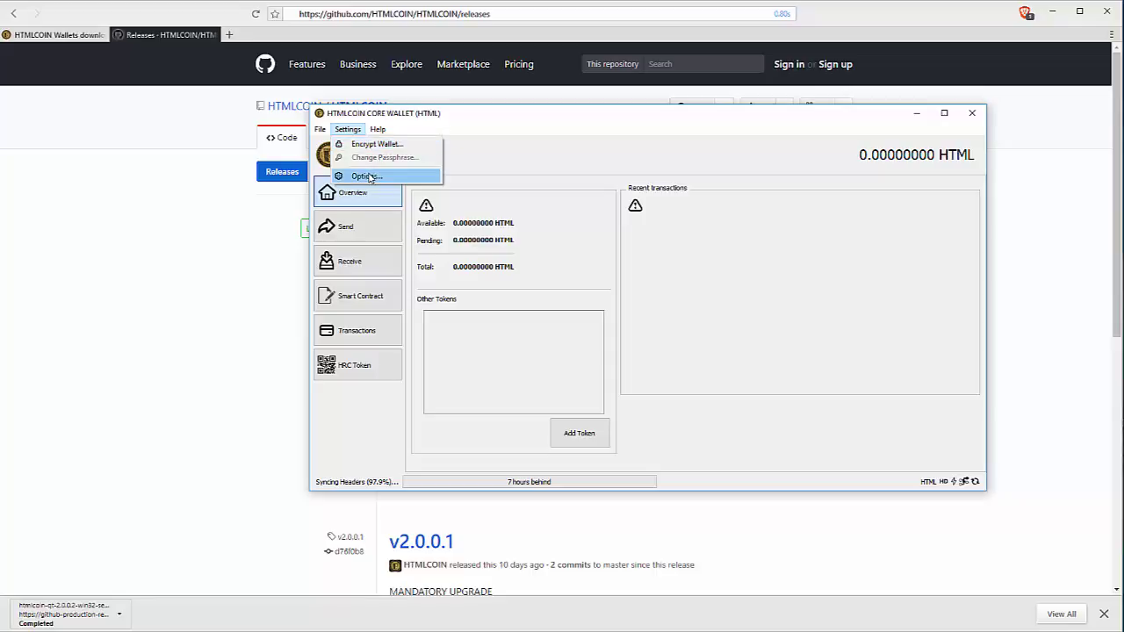
pyautogui.click(367, 176)
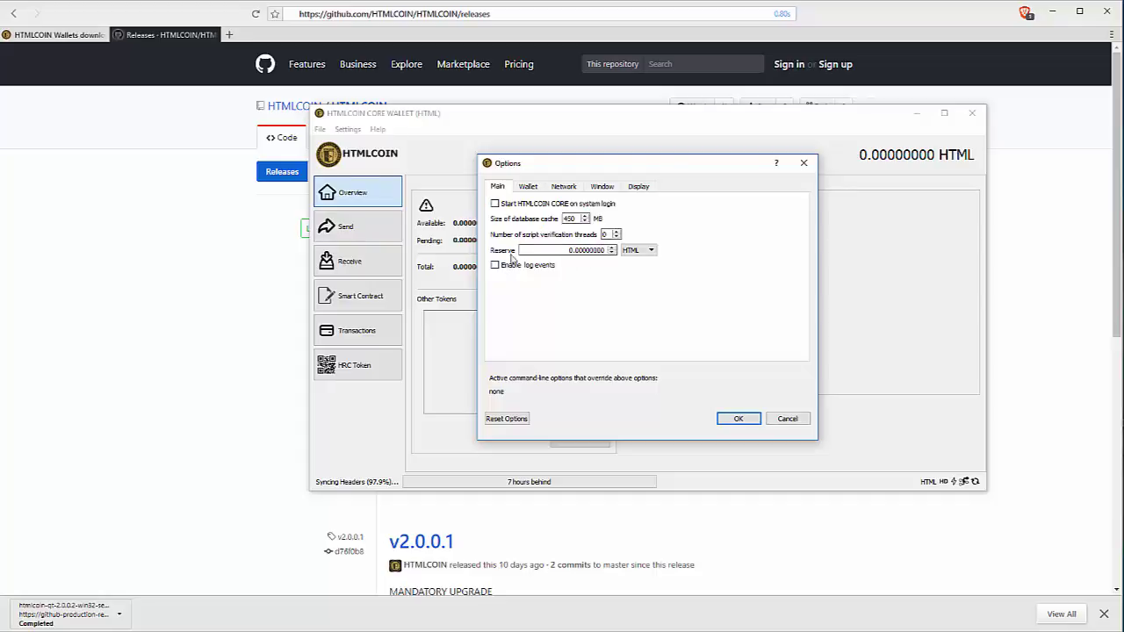
pyautogui.click(528, 187)
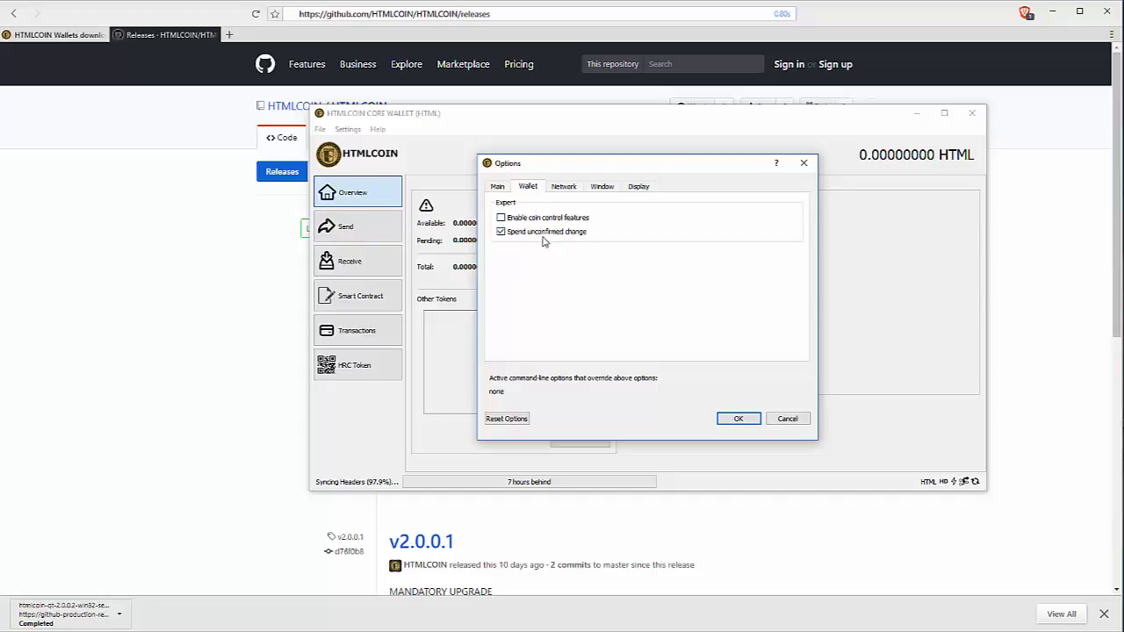
pyautogui.click(566, 188)
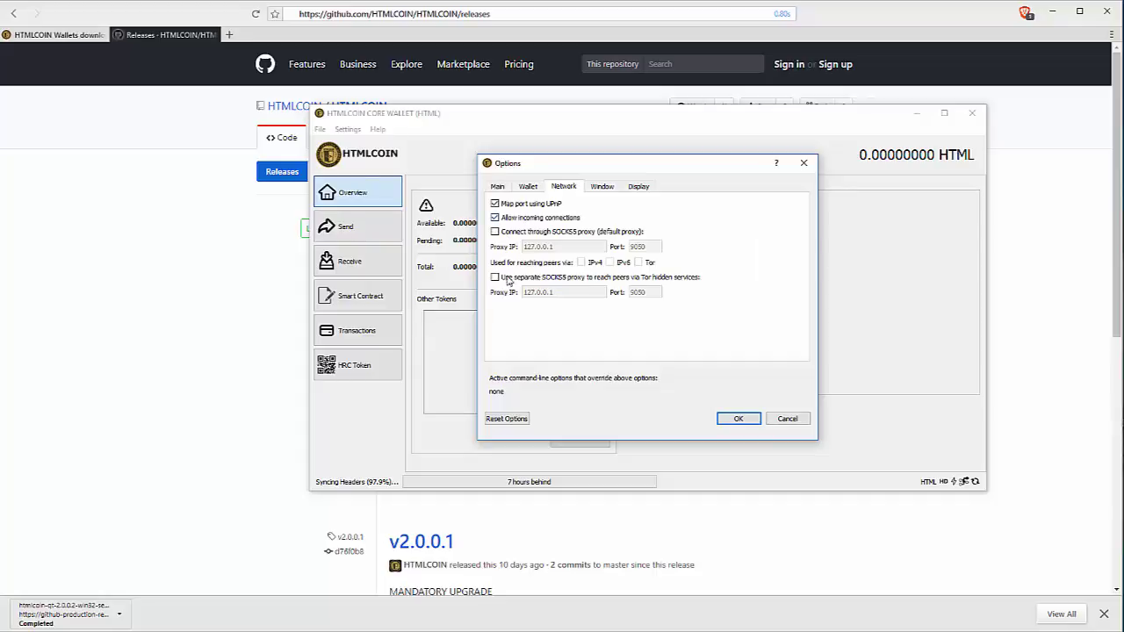
pyautogui.click(603, 188)
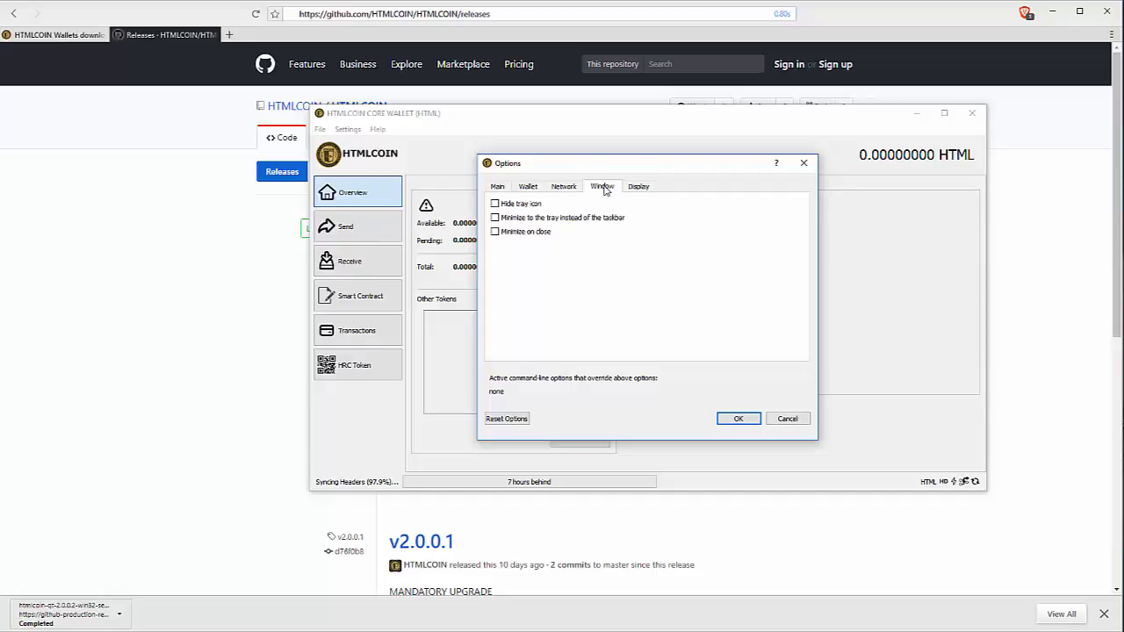
pyautogui.click(638, 188)
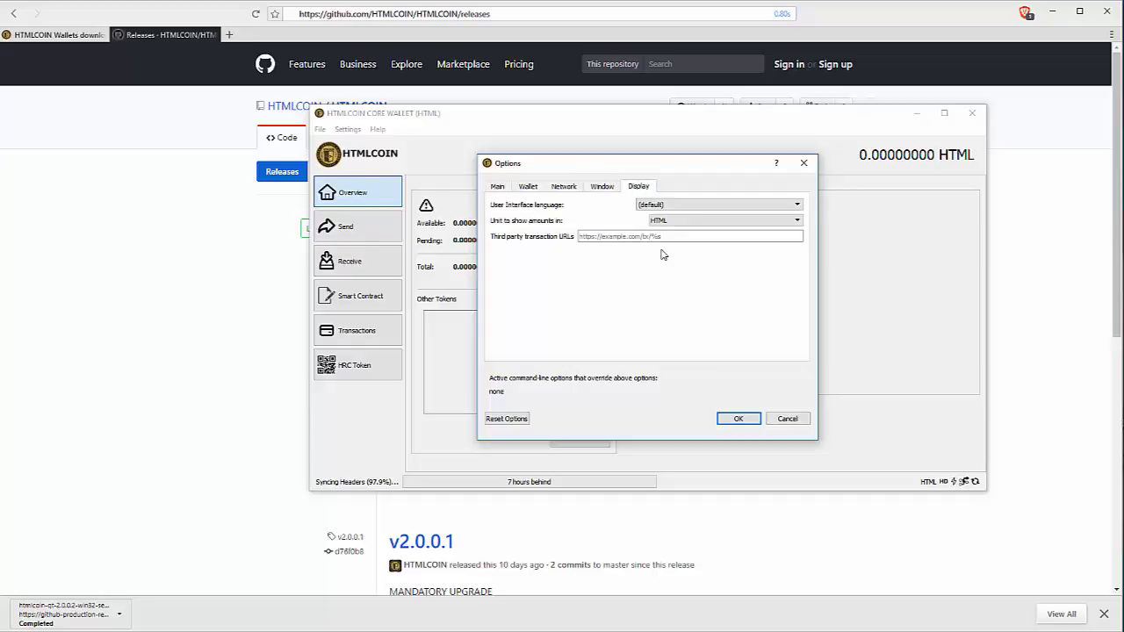
pyautogui.click(788, 420)
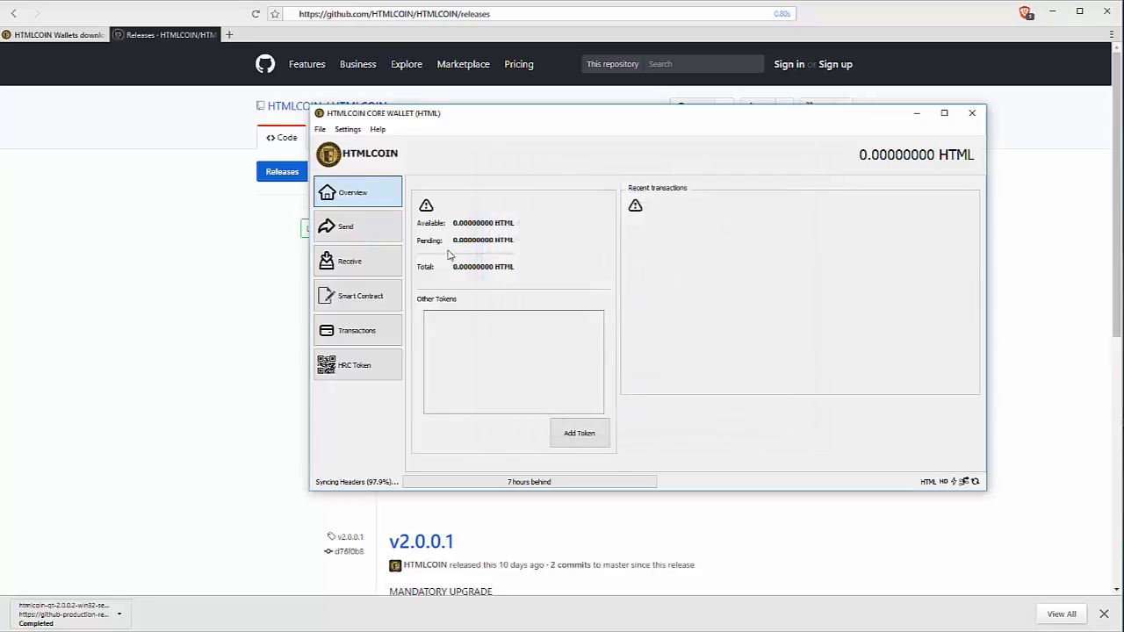
# View the About Qt information and check the wallet version in About HTMLCOIN CORE.
pyautogui.click(377, 129)
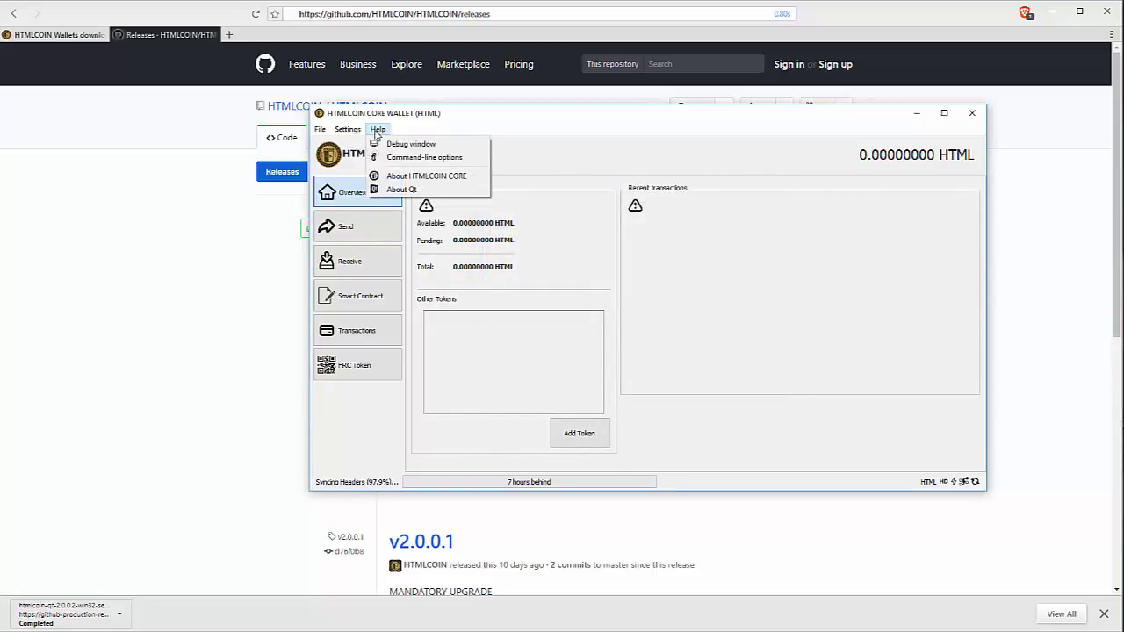
pyautogui.click(402, 189)
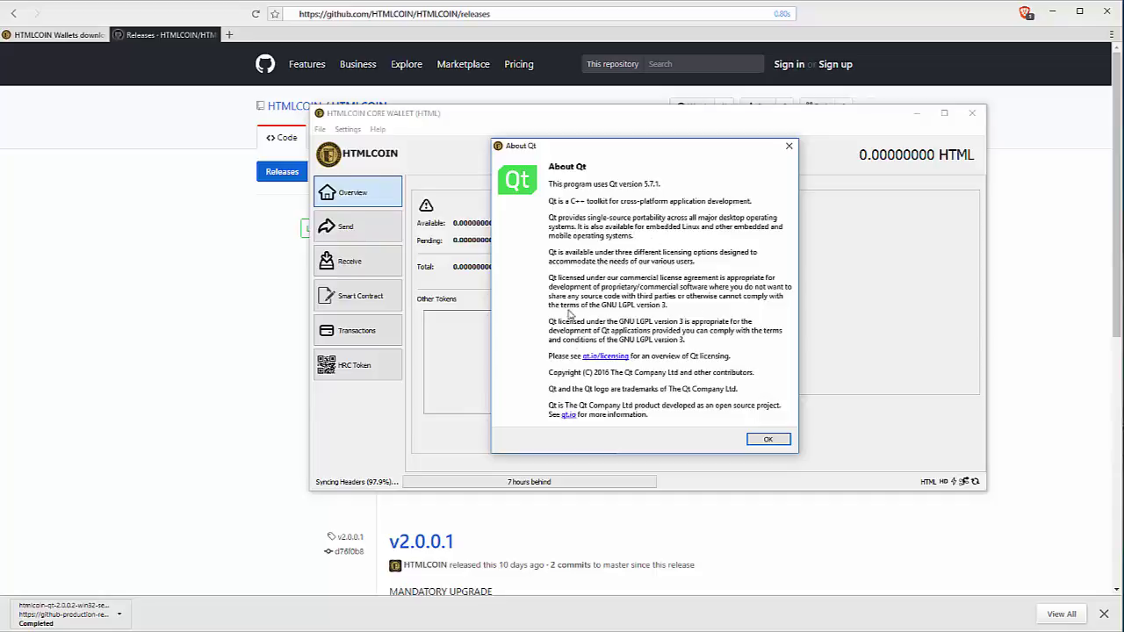
pyautogui.click(767, 439)
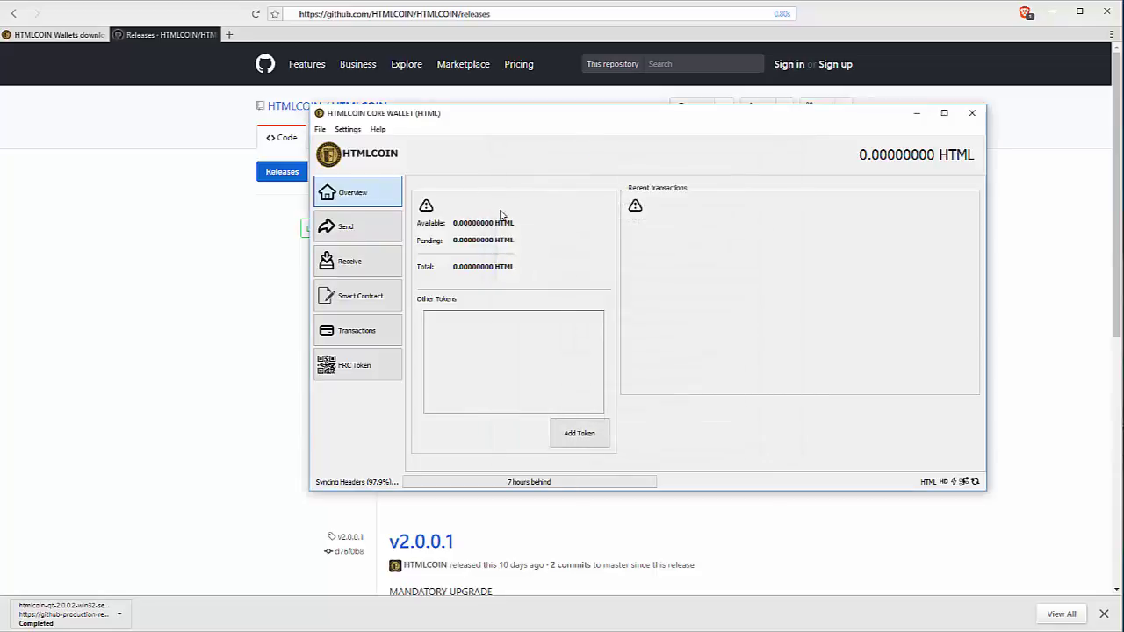
pyautogui.click(377, 129)
pyautogui.click(447, 177)
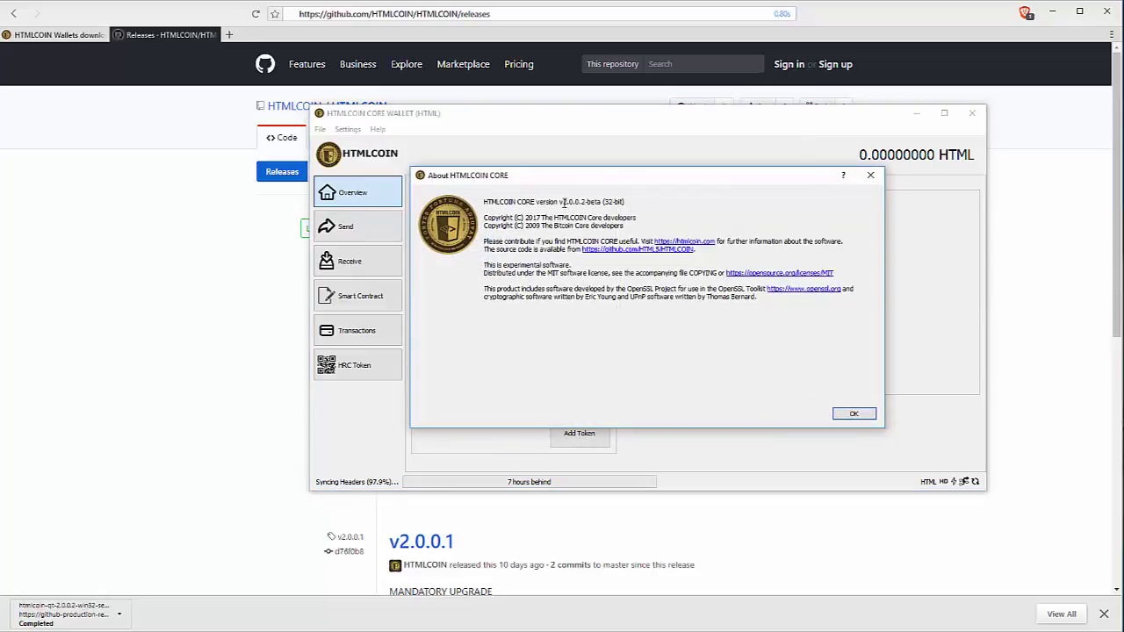
pyautogui.moveTo(562, 201); pyautogui.dragTo(599, 202)
pyautogui.click(569, 208)
pyautogui.click(848, 414)
# Open the wallet's command-line options reference.
pyautogui.click(378, 129)
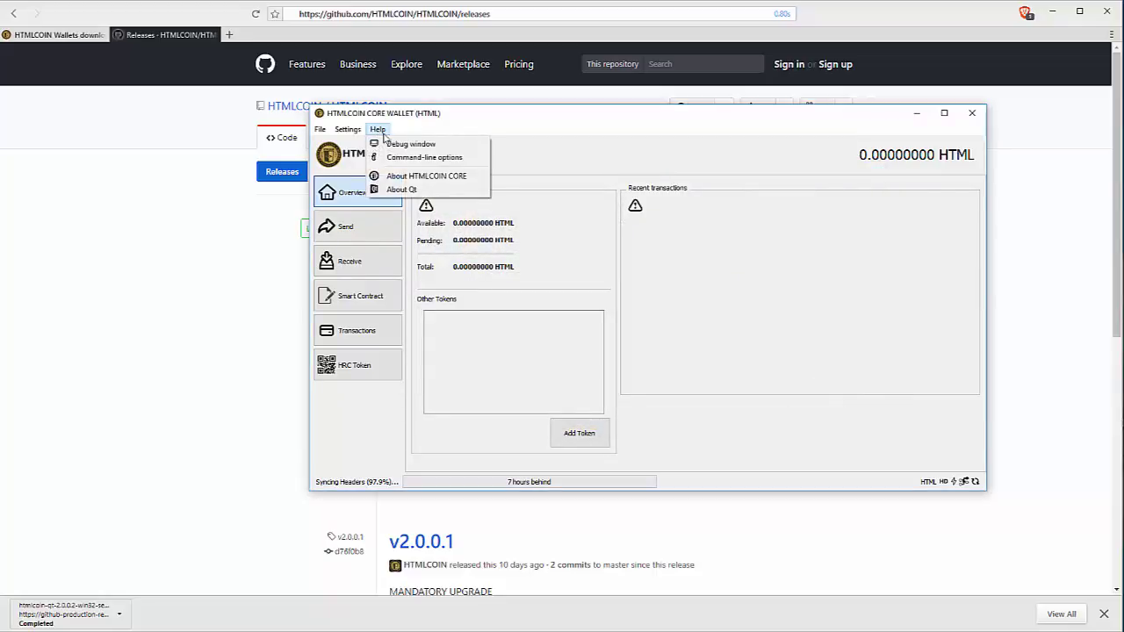
pyautogui.click(442, 161)
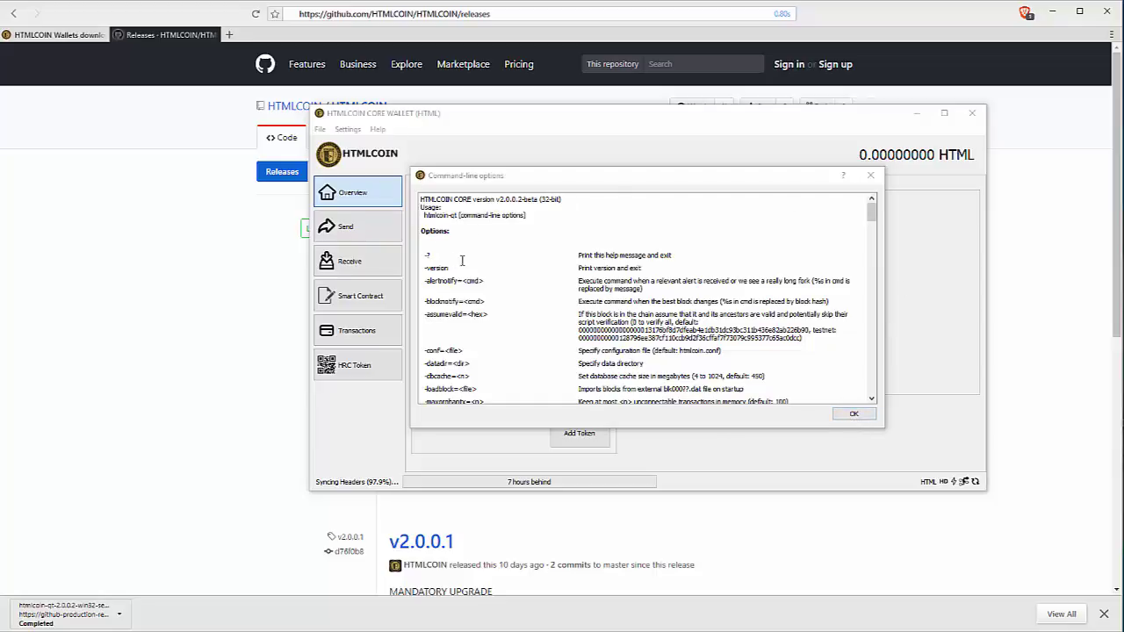
# Look through the command-line options down to the UI options, and close the reference.
pyautogui.moveTo(871, 212); pyautogui.dragTo(888, 383)
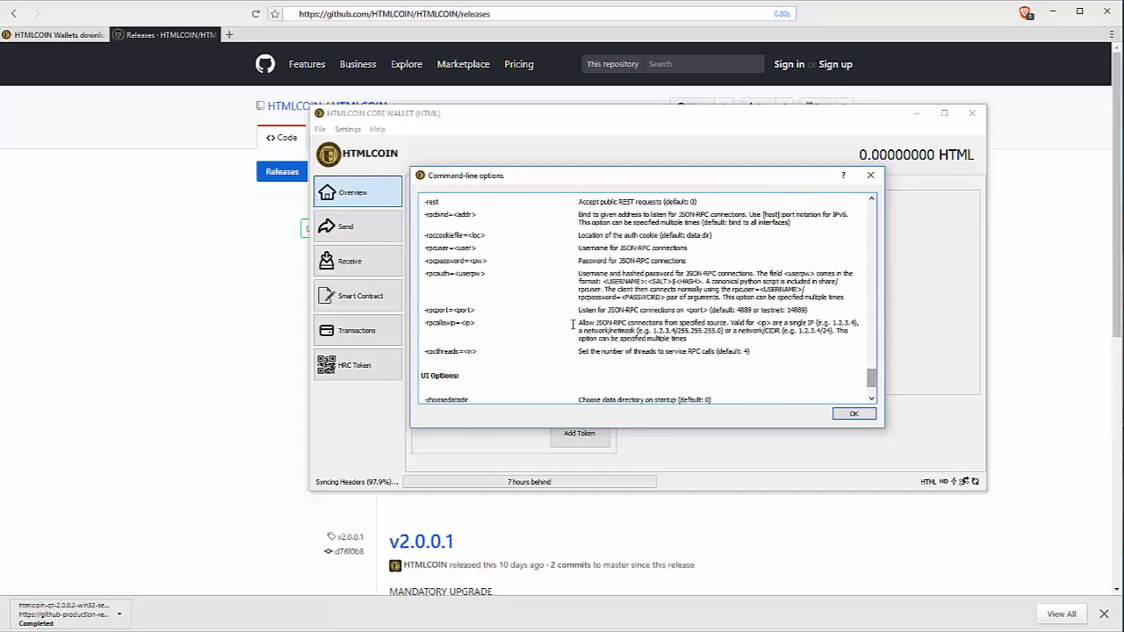
pyautogui.click(846, 416)
# Open the wallet's debug window and check the client version, user agent and current number of blocks.
pyautogui.click(378, 130)
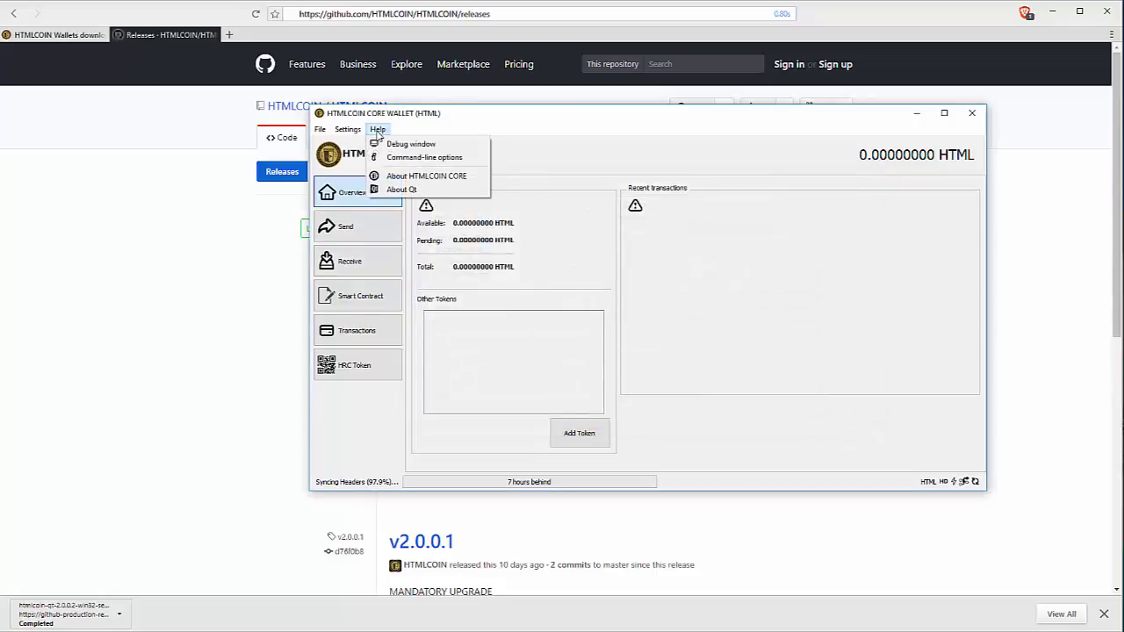
pyautogui.click(411, 144)
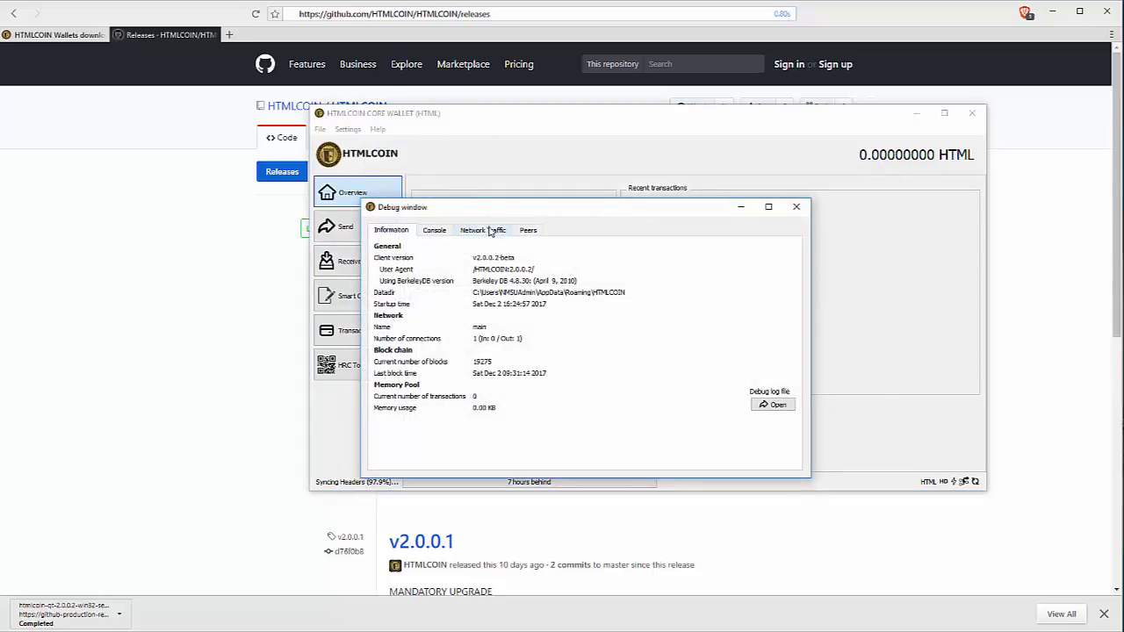
pyautogui.moveTo(511, 208); pyautogui.dragTo(532, 207)
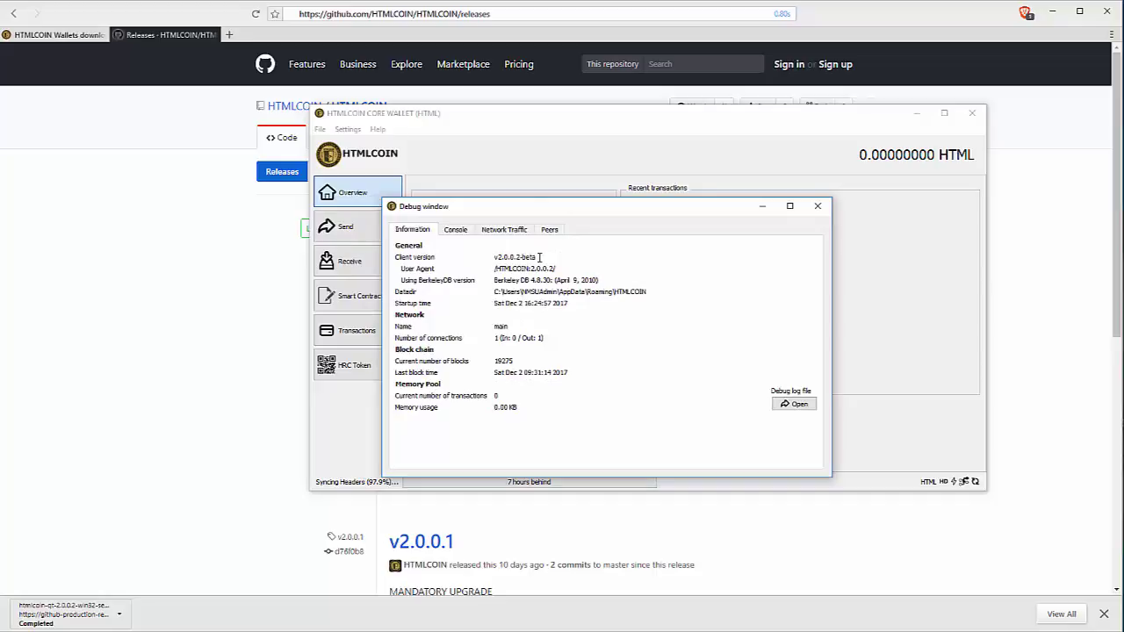
pyautogui.moveTo(539, 256); pyautogui.dragTo(494, 257)
pyautogui.moveTo(558, 268); pyautogui.dragTo(493, 269)
pyautogui.moveTo(516, 362); pyautogui.dragTo(497, 364)
# Look over the debug window's console, connected peers and network traffic graph, and return to the console.
pyautogui.click(455, 231)
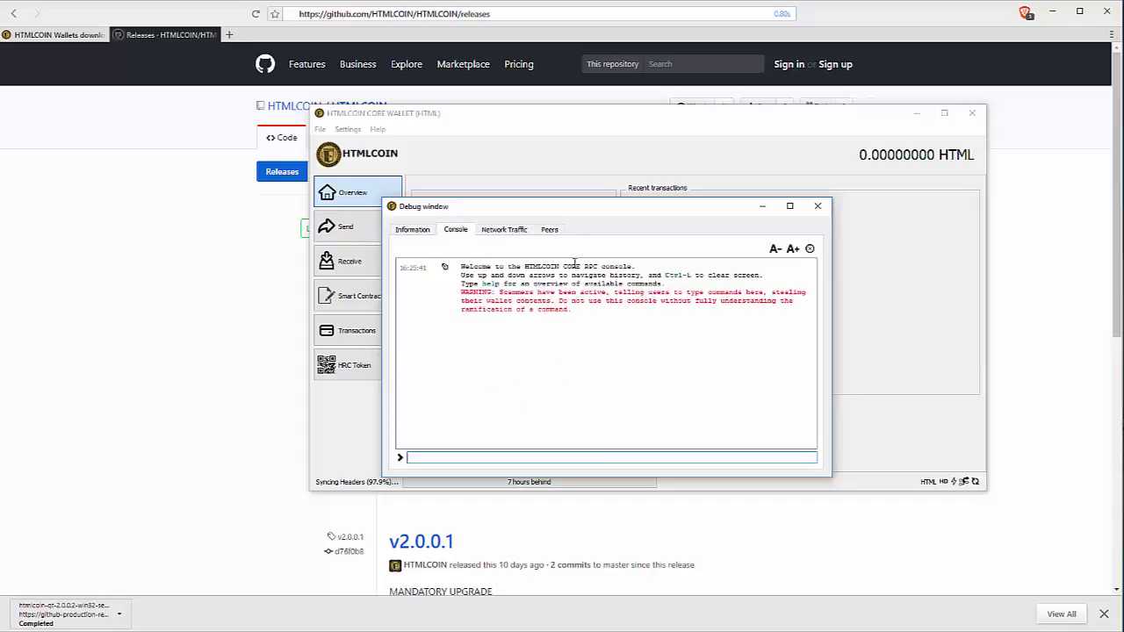
pyautogui.click(550, 230)
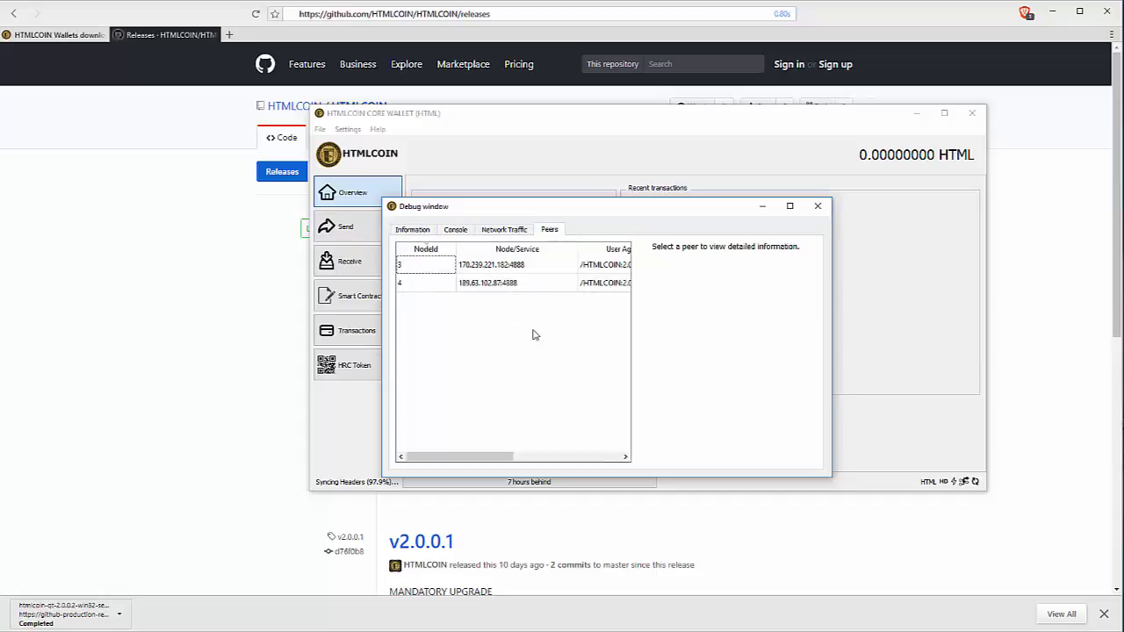
pyautogui.moveTo(489, 458); pyautogui.dragTo(423, 446)
pyautogui.click(501, 229)
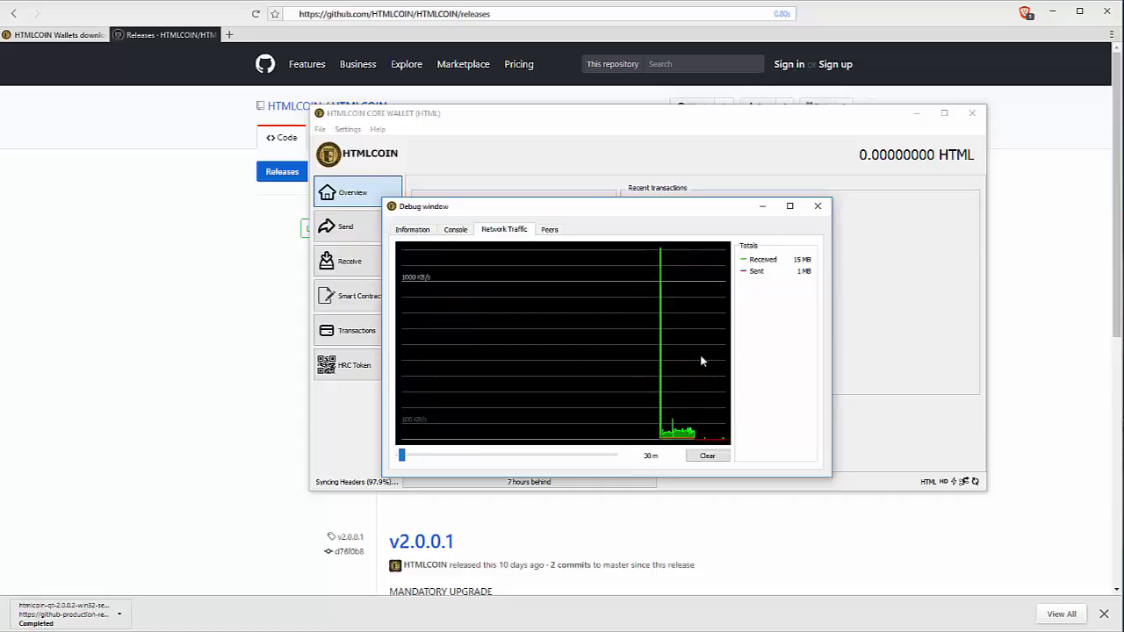
pyautogui.click(458, 231)
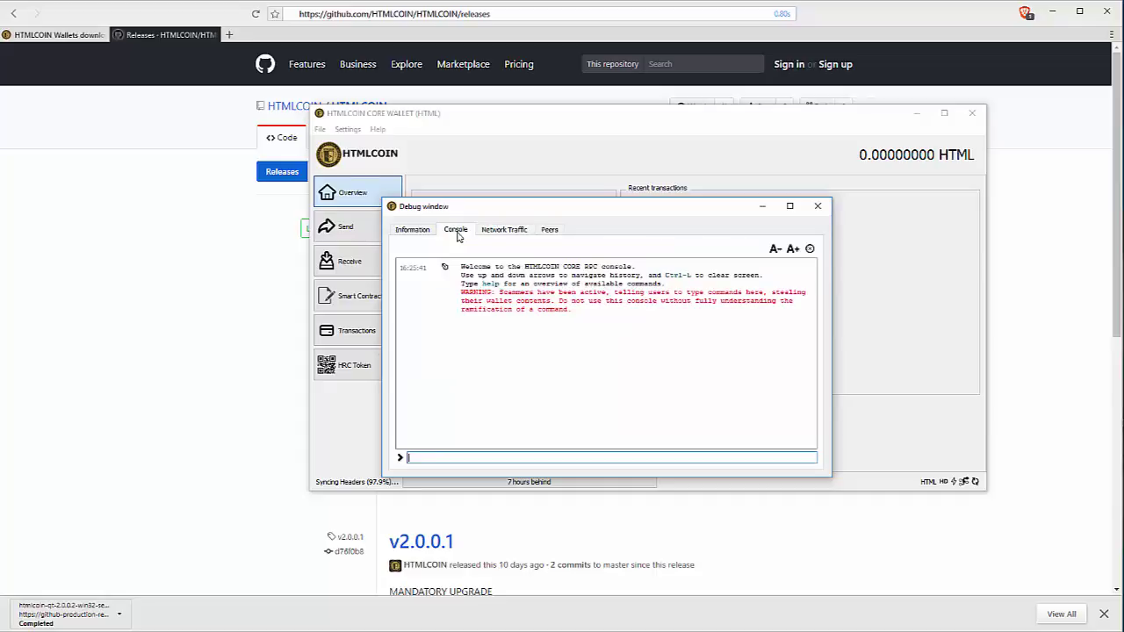
# Move the debug window aside and read the console's warning about scammers and running unknown commands.
pyautogui.moveTo(567, 215); pyautogui.dragTo(694, 194)
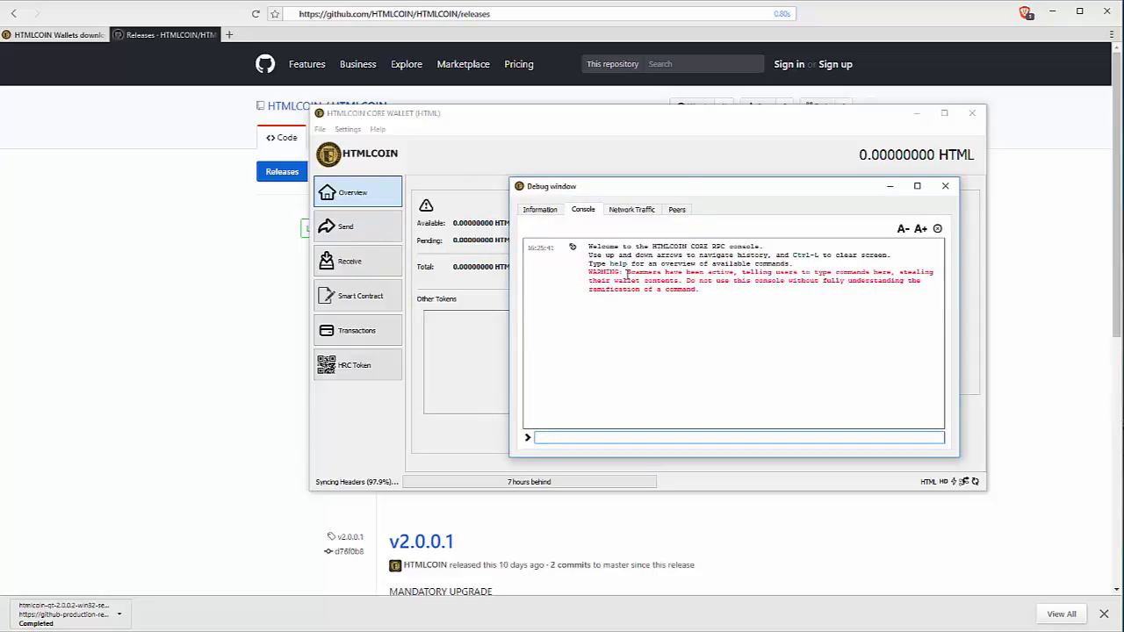
pyautogui.moveTo(625, 272); pyautogui.dragTo(727, 280)
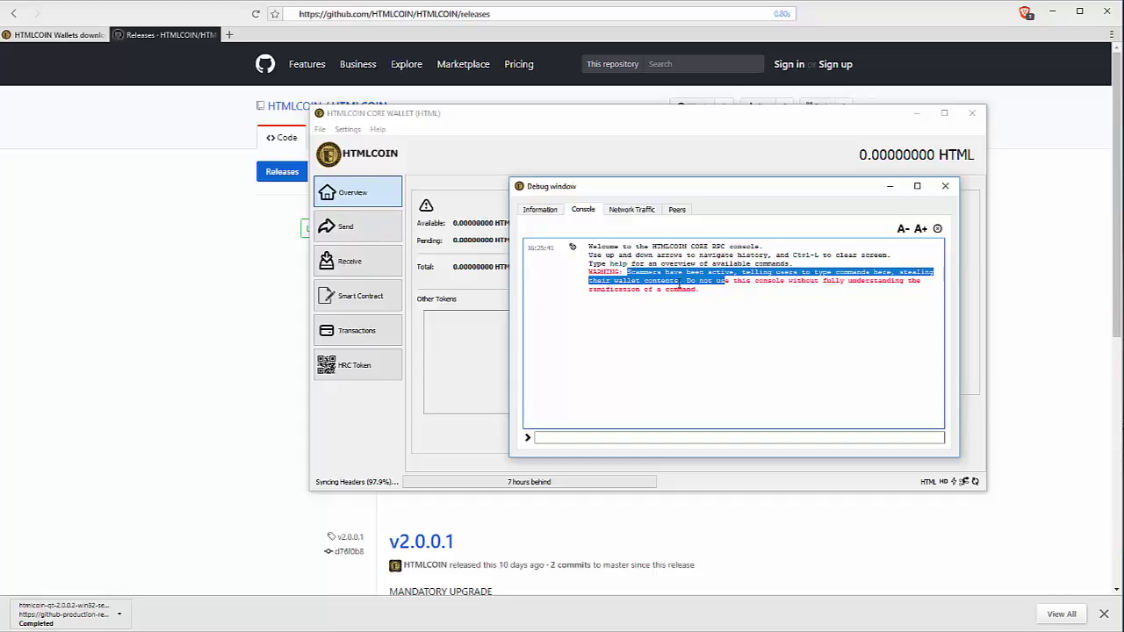
pyautogui.click(720, 292)
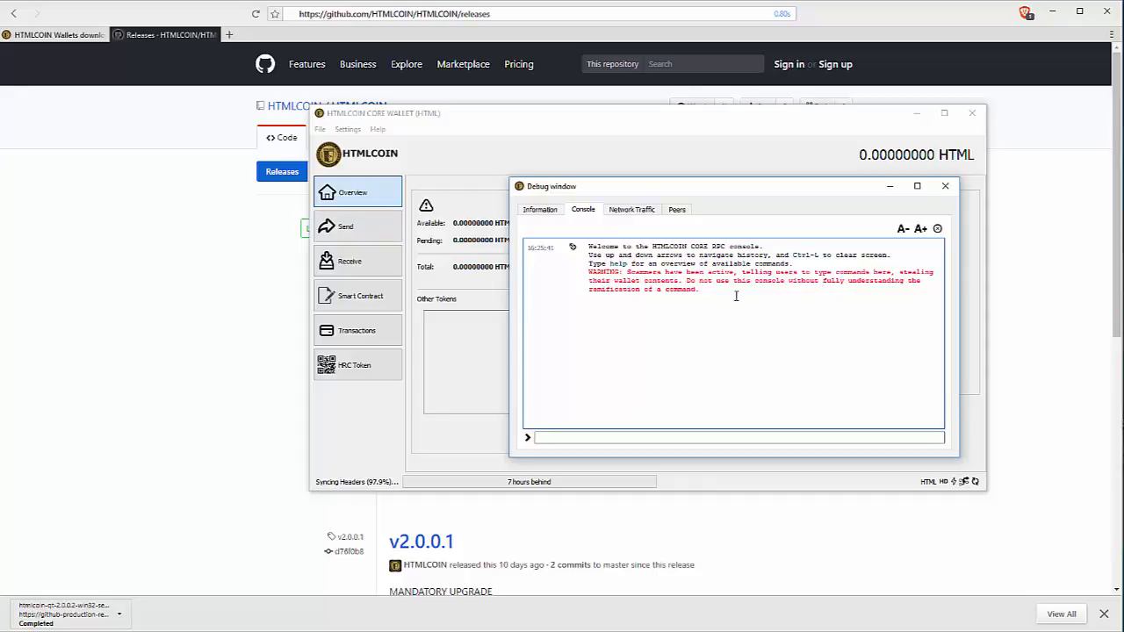
pyautogui.moveTo(714, 292); pyautogui.dragTo(590, 270)
pyautogui.click(679, 308)
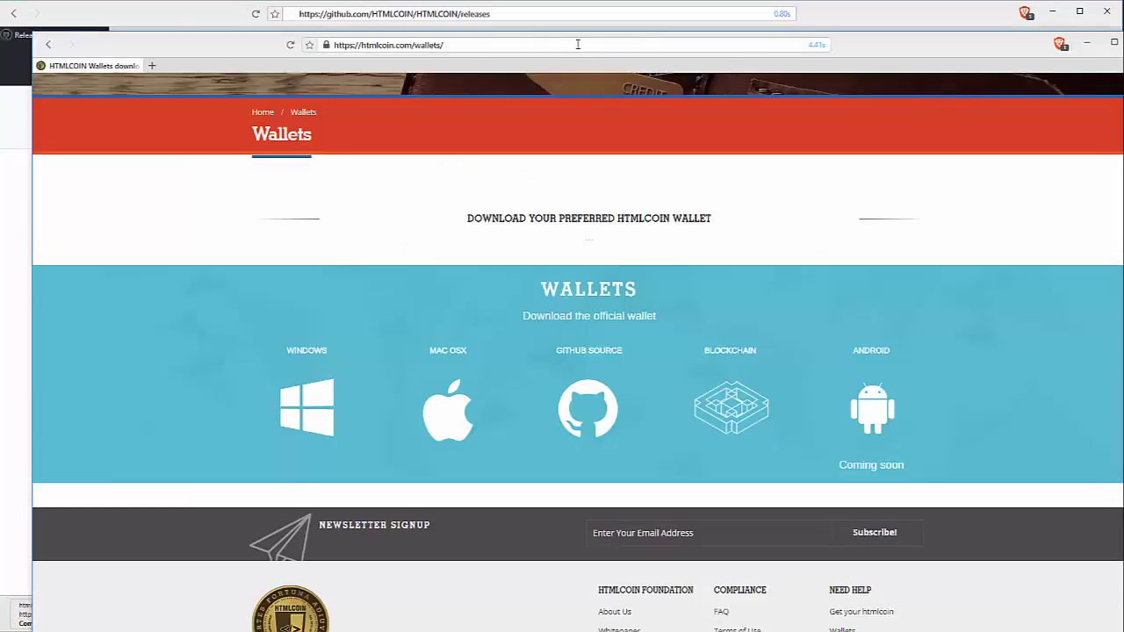
# Switch to the HTMLCOIN website in the browser and review its Contact Us page, including the mailing address and footer links.
pyautogui.moveTo(131, 45); pyautogui.dragTo(132, 6)
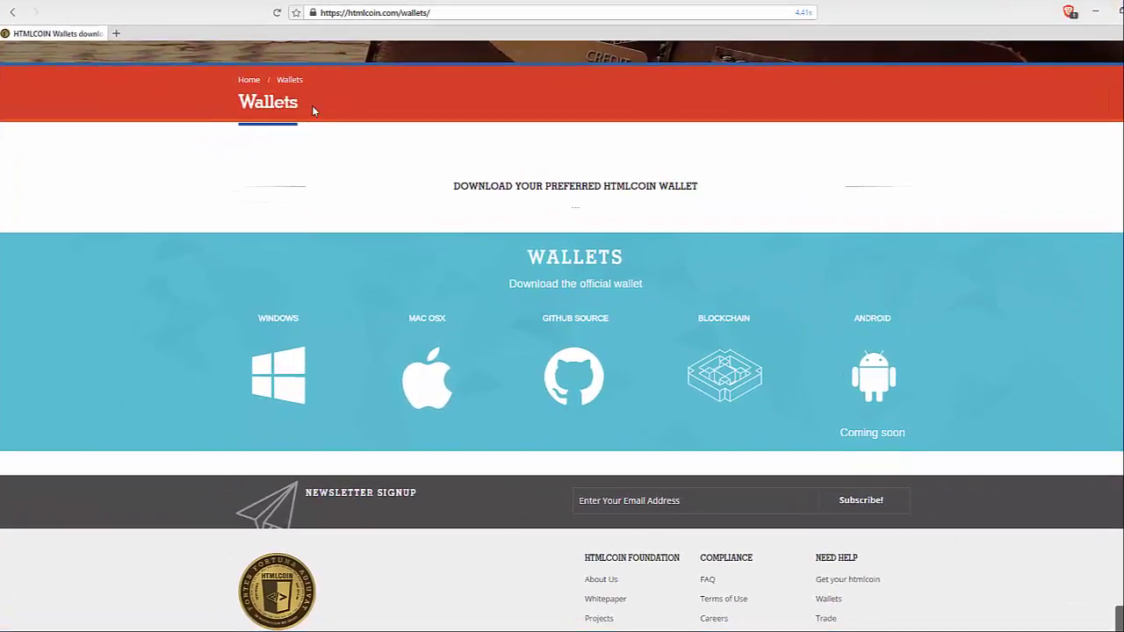
pyautogui.scroll(3, 650, 223)
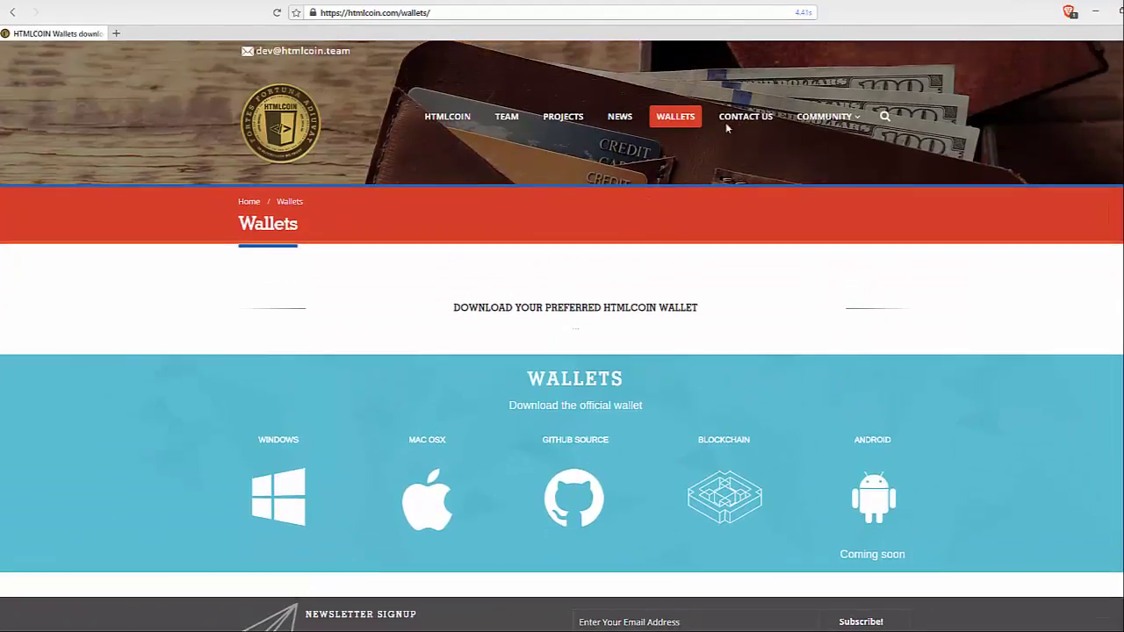
pyautogui.click(757, 119)
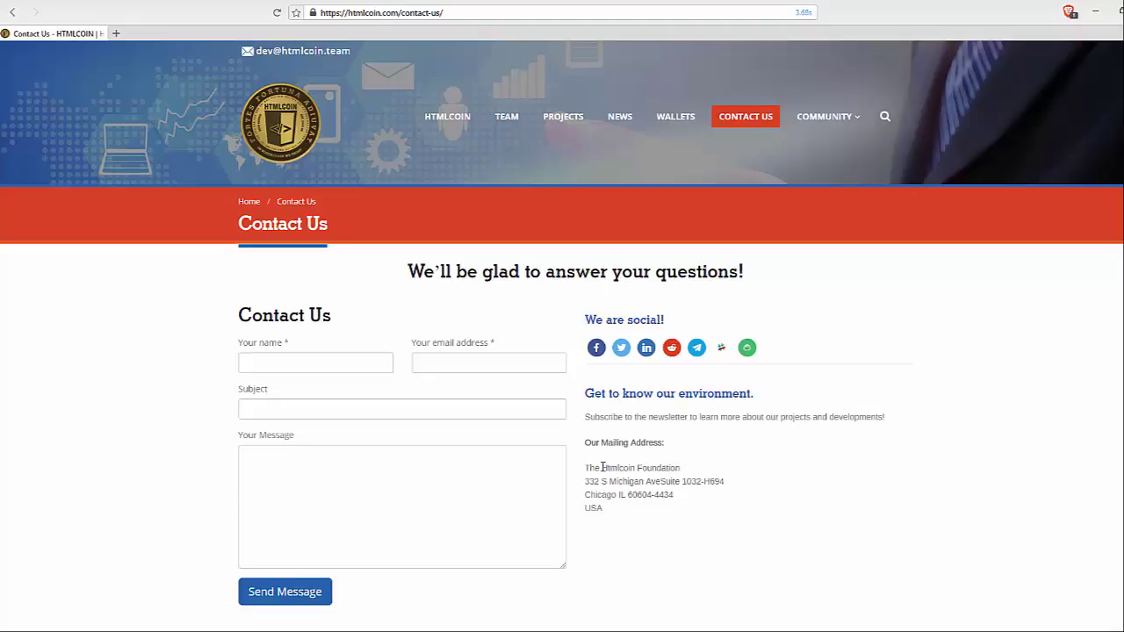
pyautogui.moveTo(585, 467); pyautogui.dragTo(692, 514)
pyautogui.click(692, 514)
pyautogui.scroll(-3, 672, 529)
pyautogui.scroll(3, 397, 494)
pyautogui.scroll(-3, 888, 316)
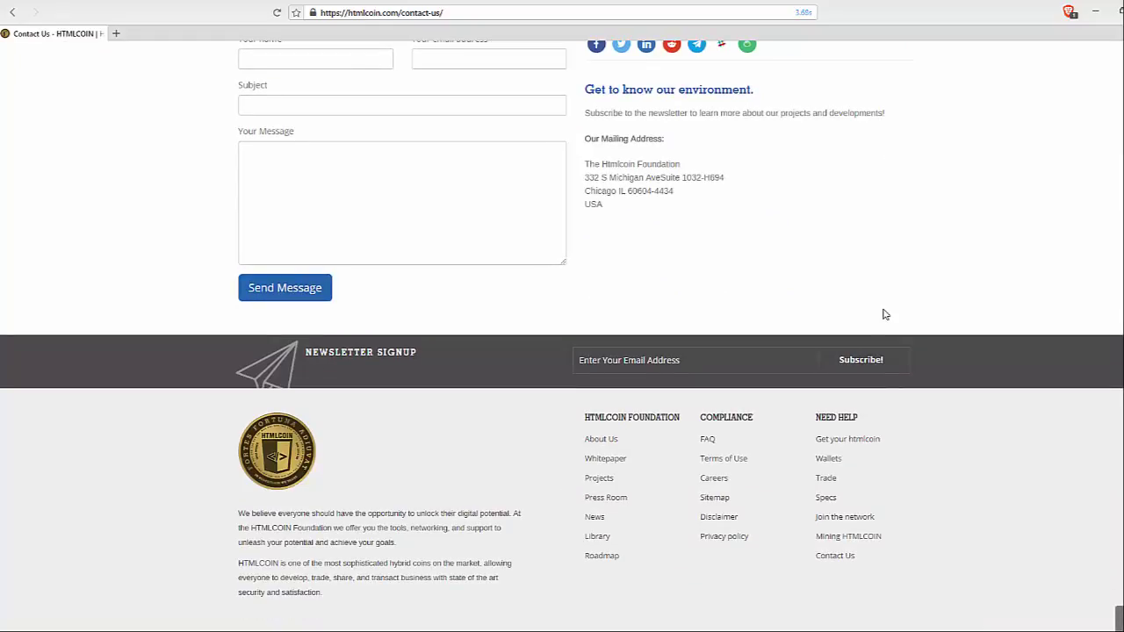
pyautogui.scroll(3, 889, 519)
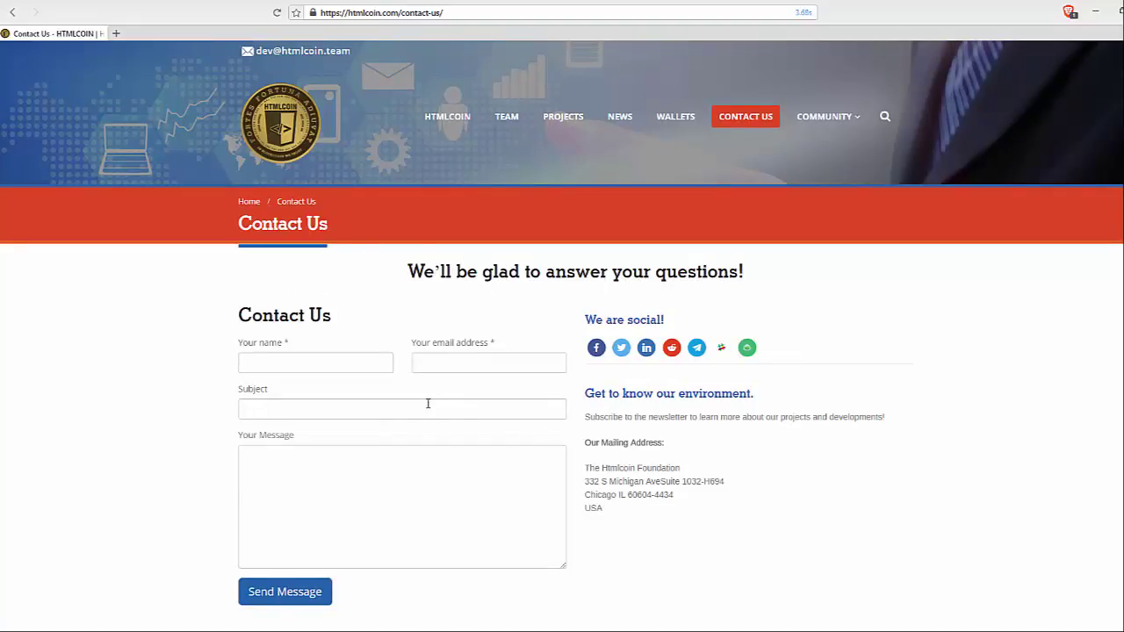
# Open the Best Practices page of the website's Community section and look over its security advice.
pyautogui.moveTo(845, 120)
pyautogui.click(826, 160)
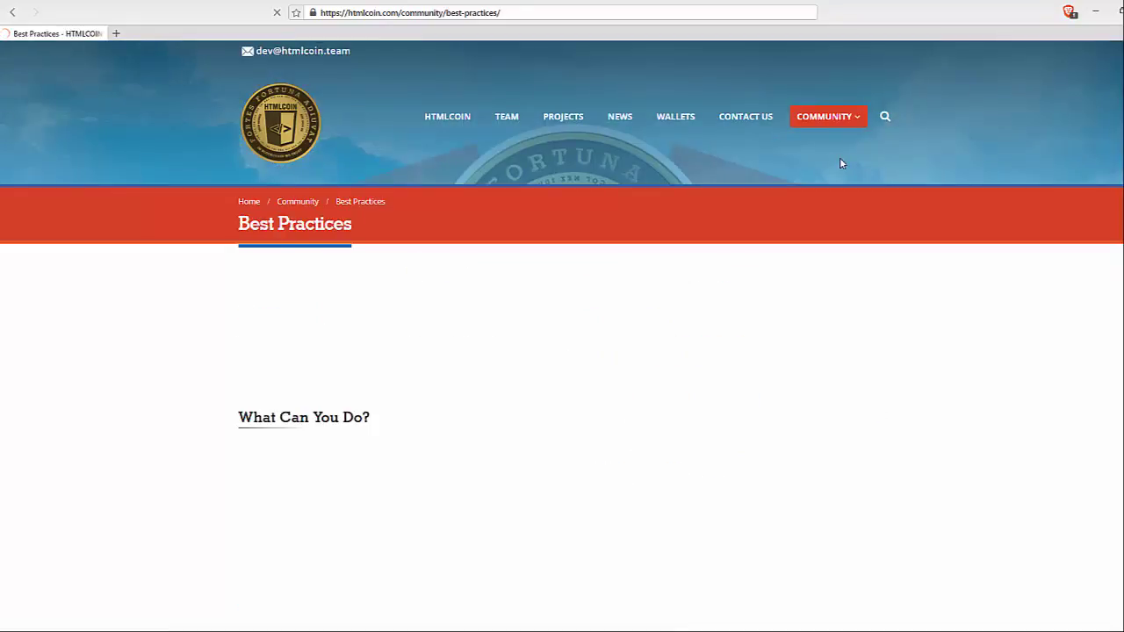
pyautogui.scroll(-3, 603, 395)
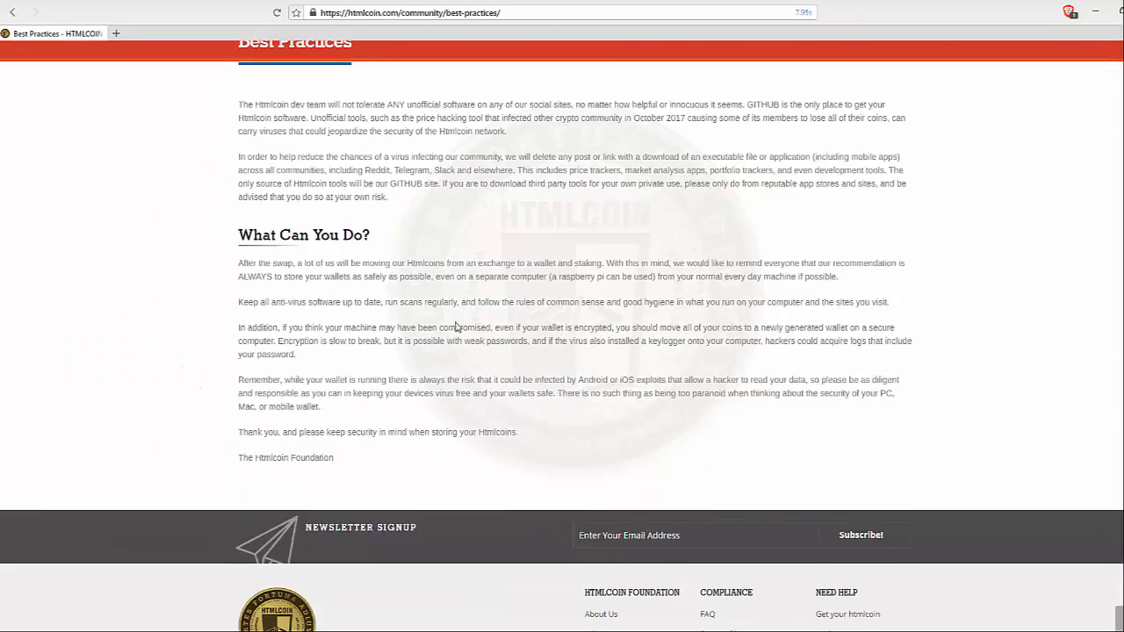
pyautogui.scroll(3, 410, 334)
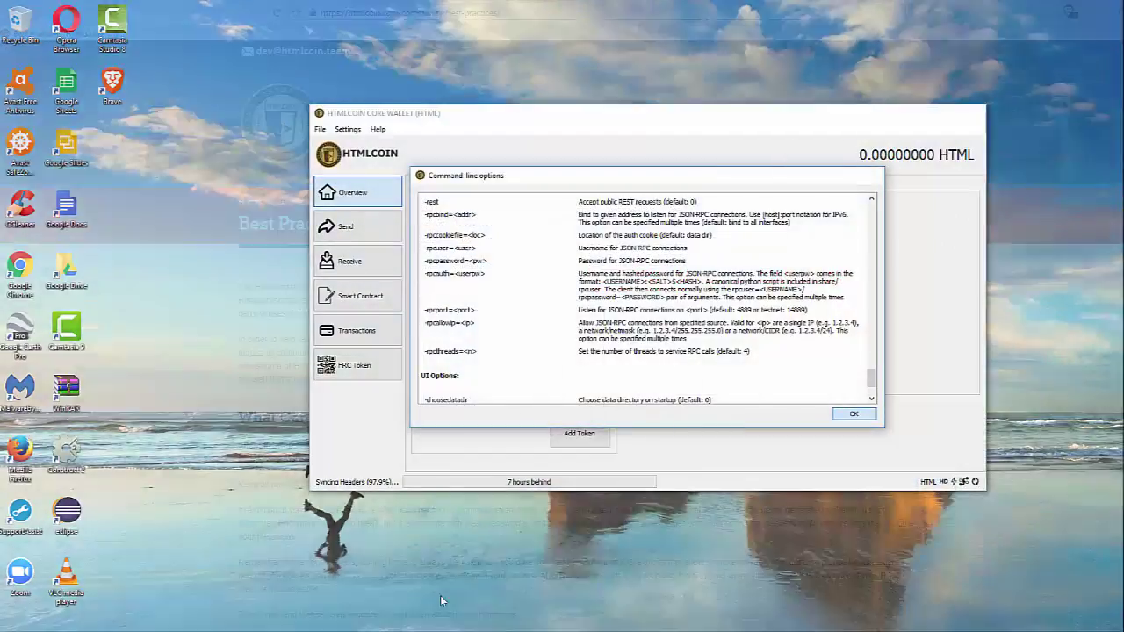
# Switch back to the wallet's debug console and run the help command.
pyautogui.click(441, 601)
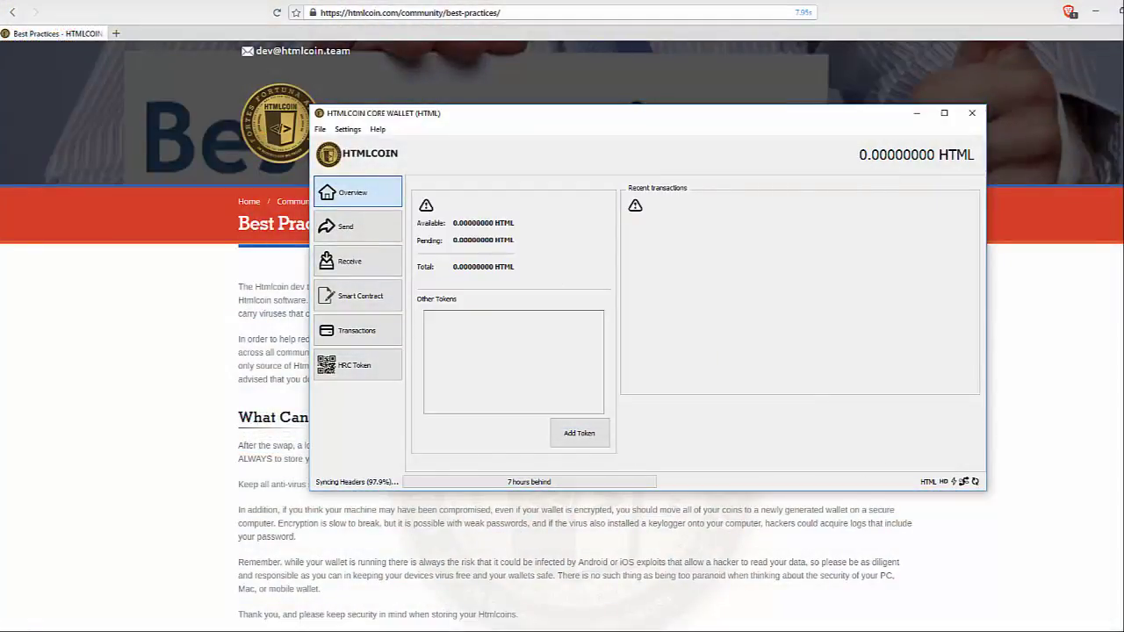
pyautogui.click(554, 569)
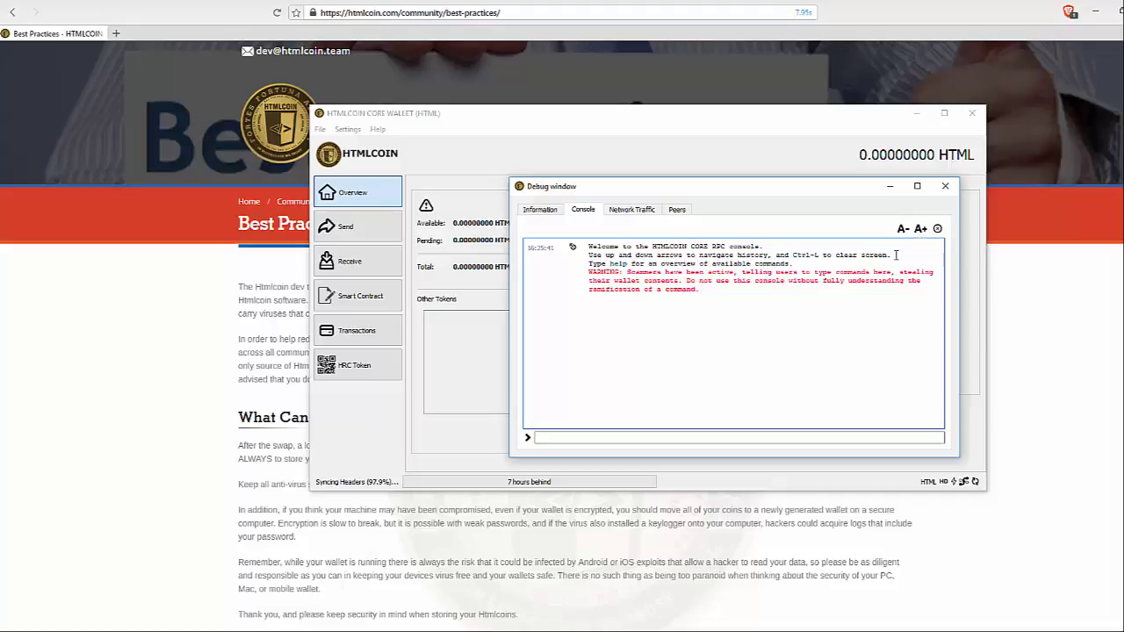
pyautogui.moveTo(792, 255); pyautogui.dragTo(870, 255)
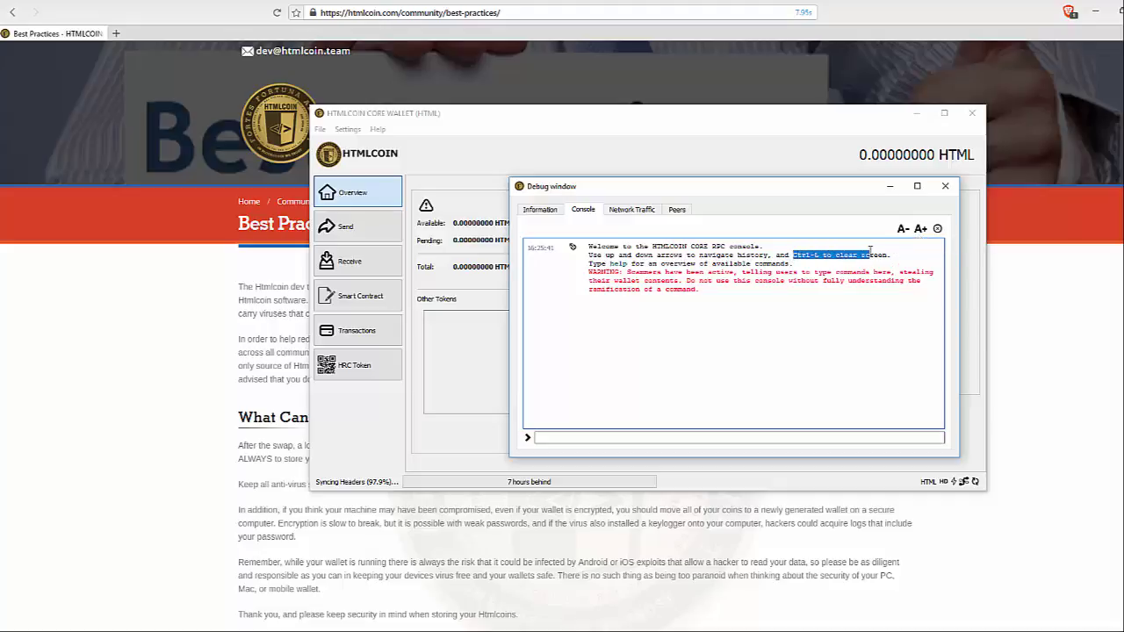
pyautogui.doubleClick(618, 263)
pyautogui.click(606, 437)
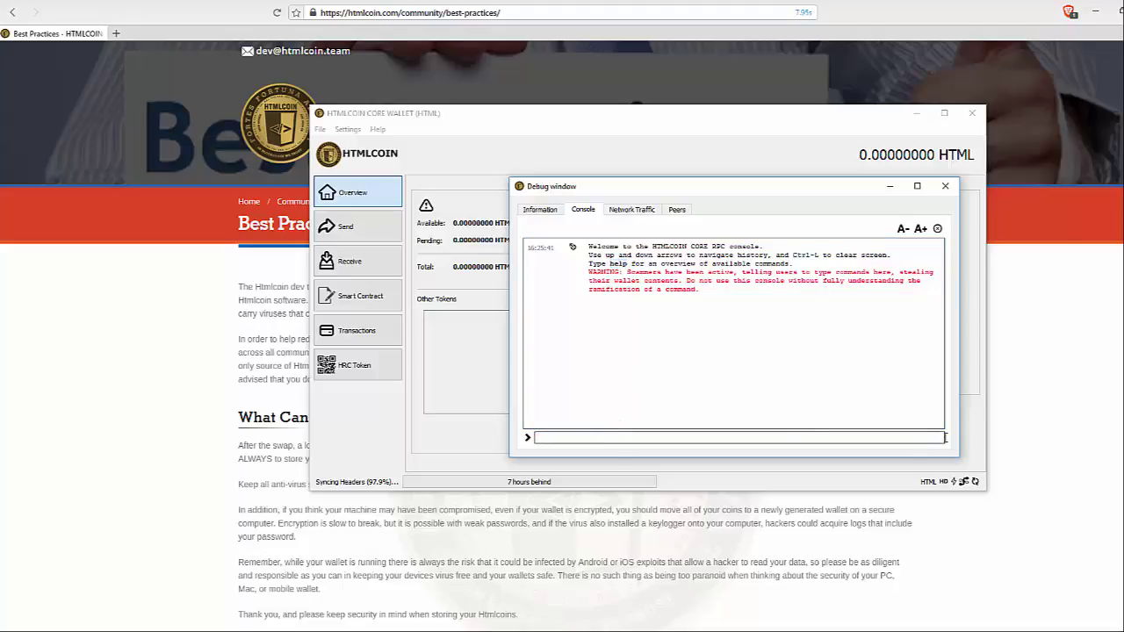
pyautogui.write('help')
pyautogui.press('Return')
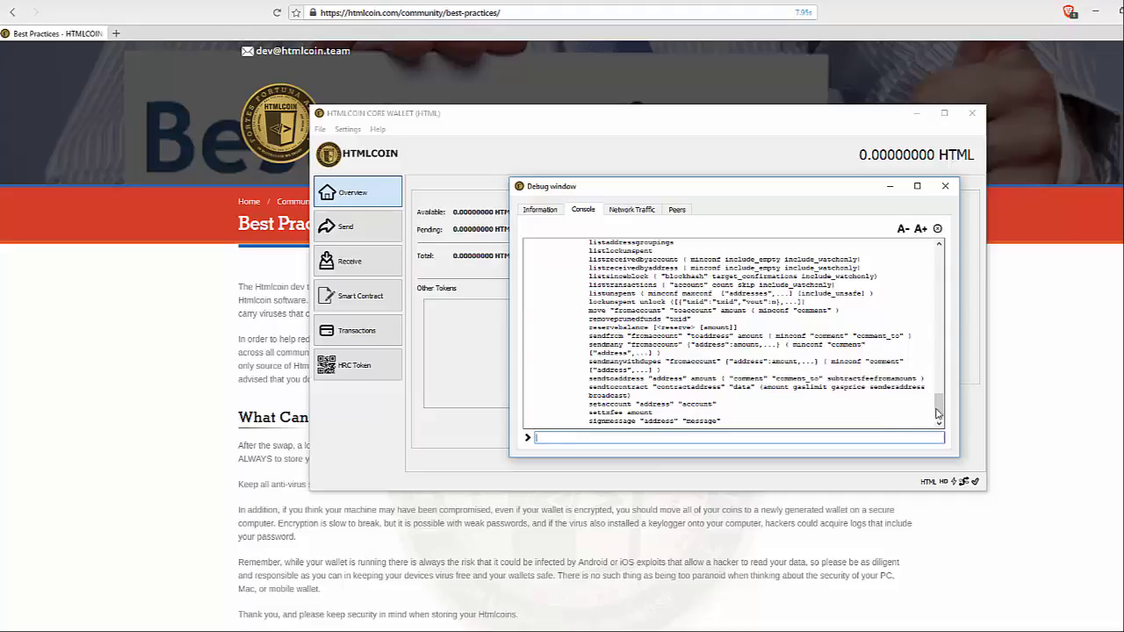
# Move the debug window up, make it taller, and look over the command list from its beginning.
pyautogui.moveTo(938, 407); pyautogui.dragTo(938, 369)
pyautogui.moveTo(757, 178); pyautogui.dragTo(748, 18)
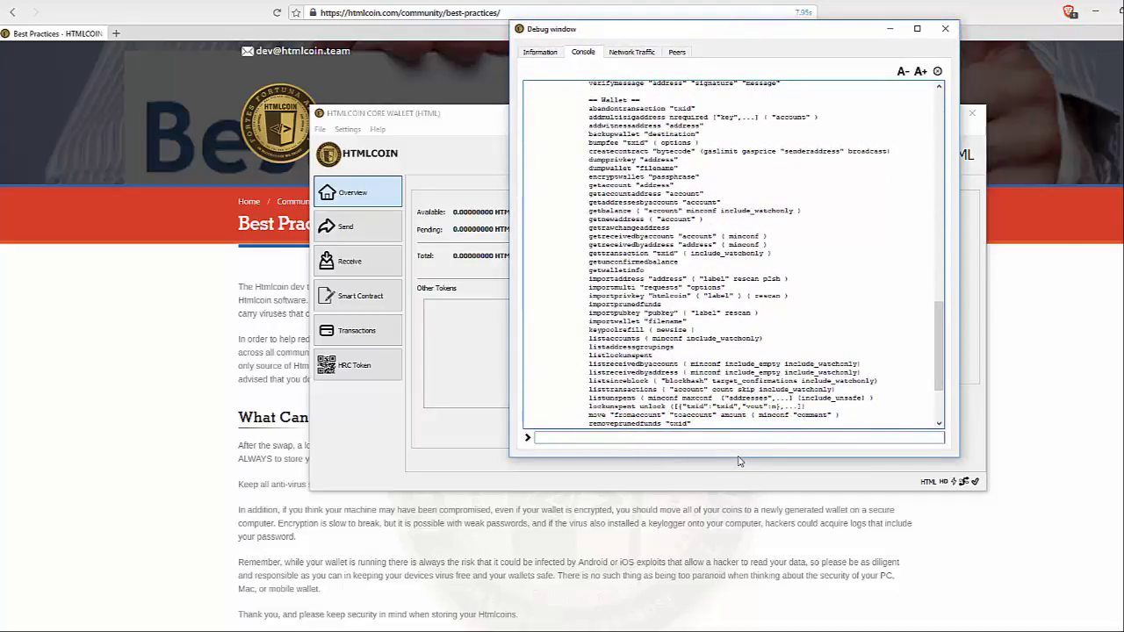
pyautogui.moveTo(737, 457); pyautogui.dragTo(737, 528)
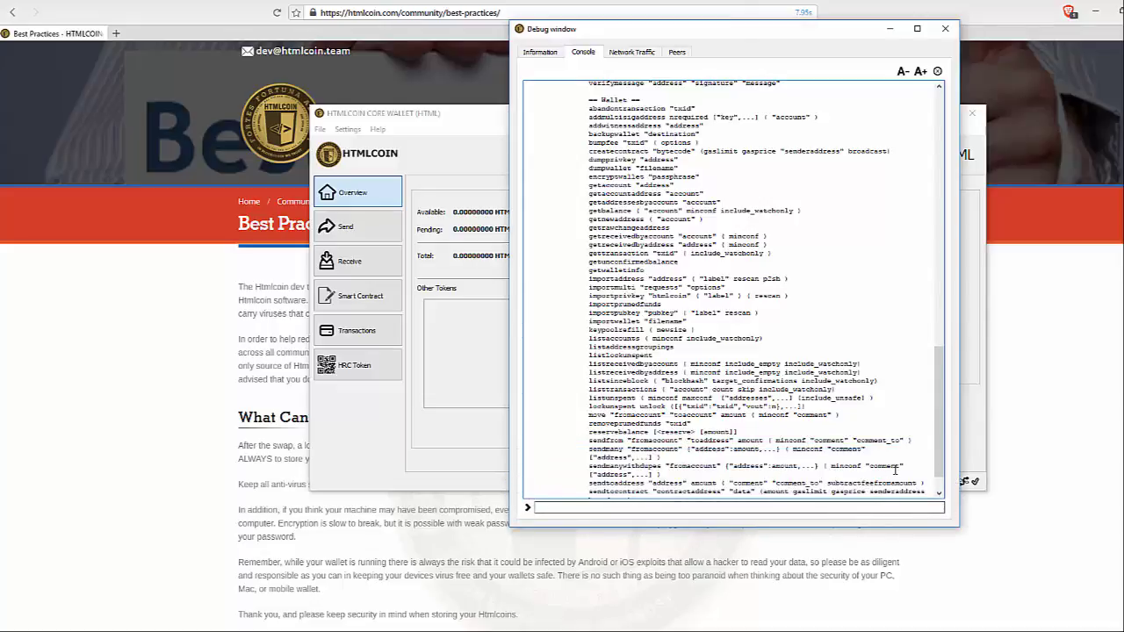
pyautogui.moveTo(937, 443); pyautogui.dragTo(929, 169)
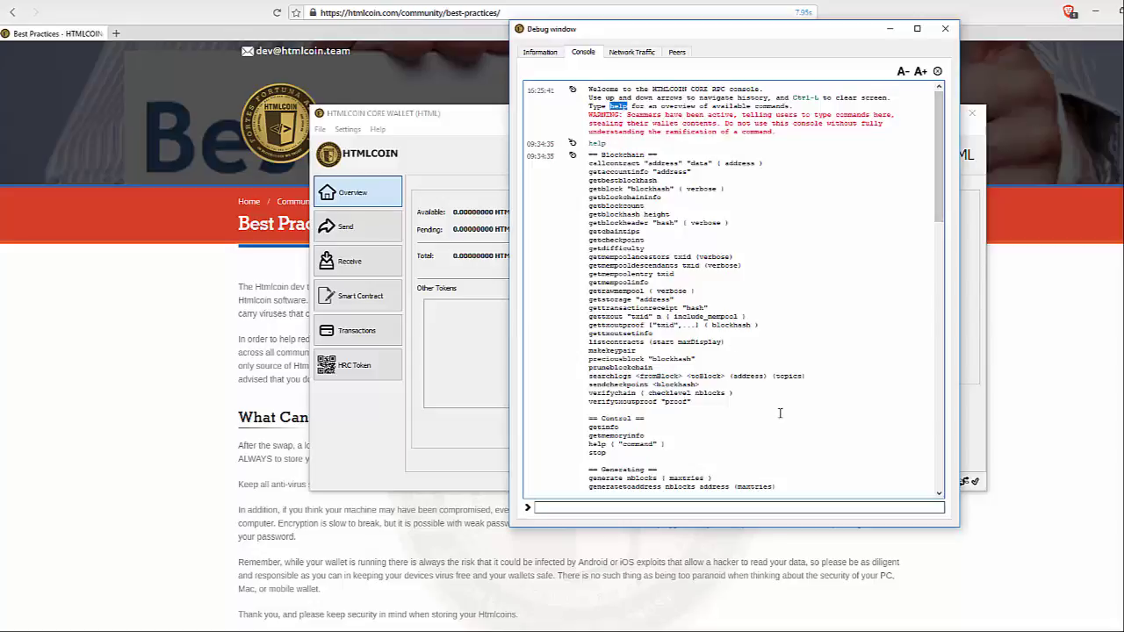
pyautogui.click(608, 214)
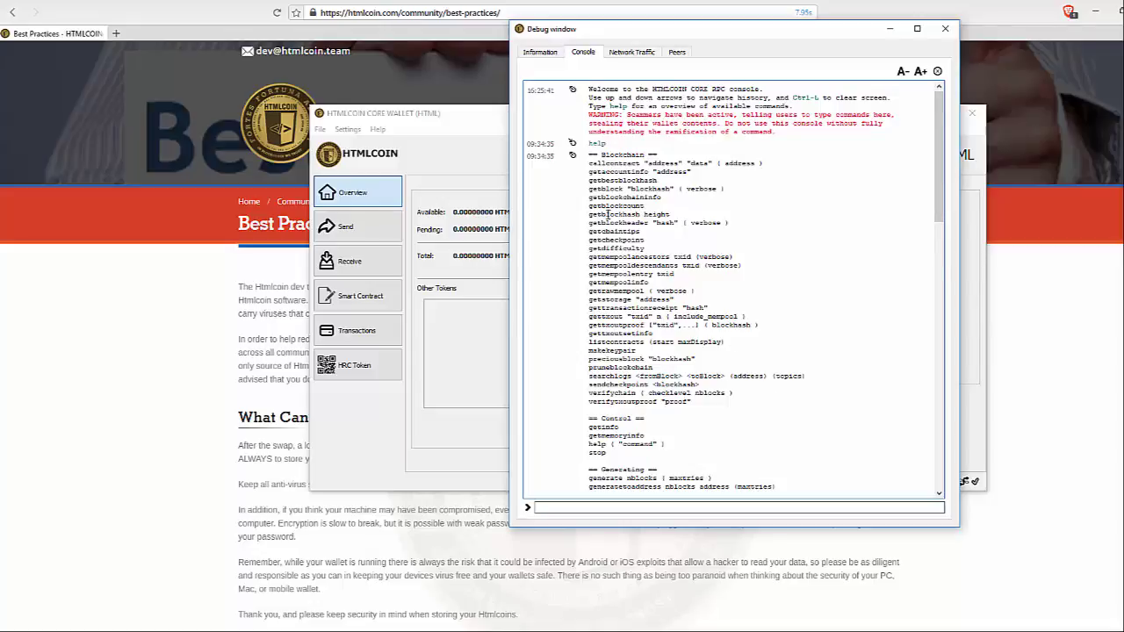
# Run the getblockcount command in the debug console.
pyautogui.click(600, 508)
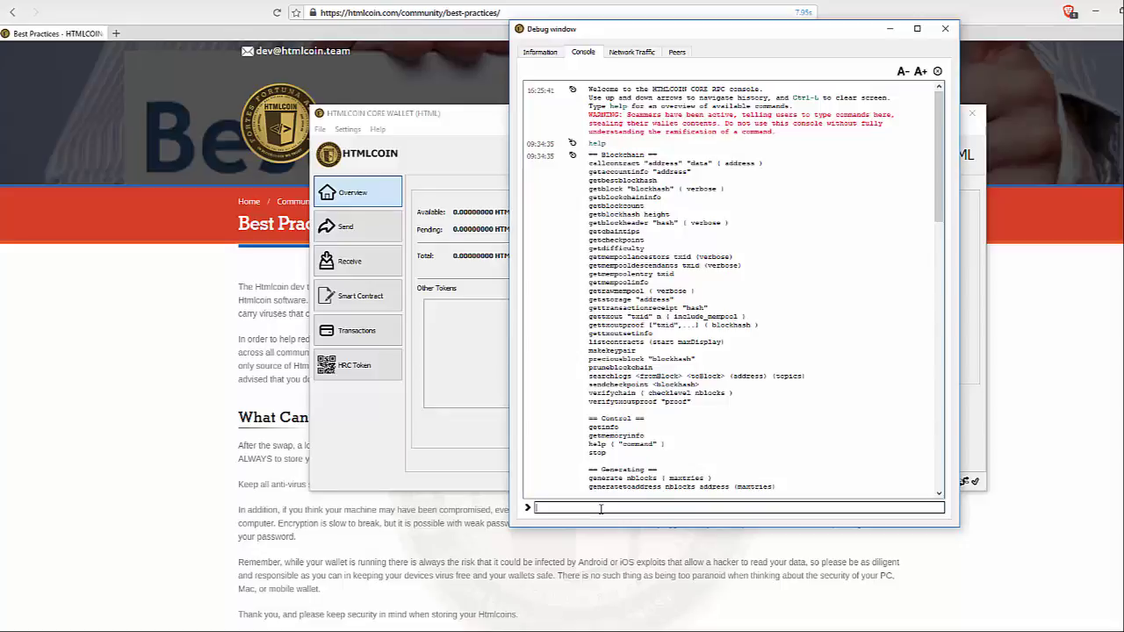
pyautogui.write('getblockh')
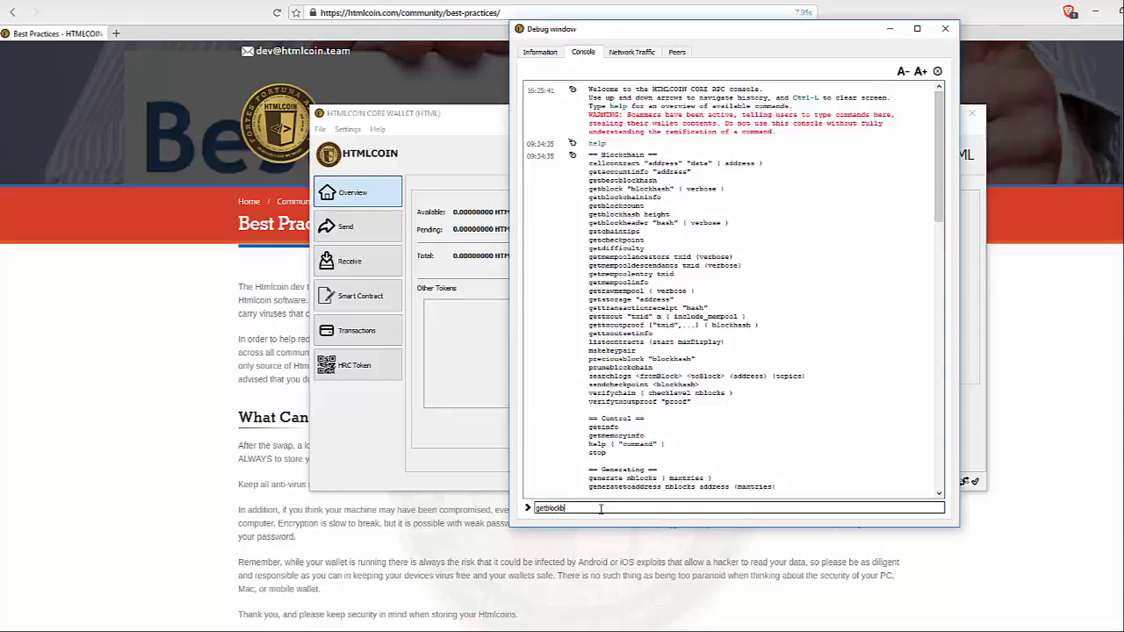
pyautogui.press('BackSpace')
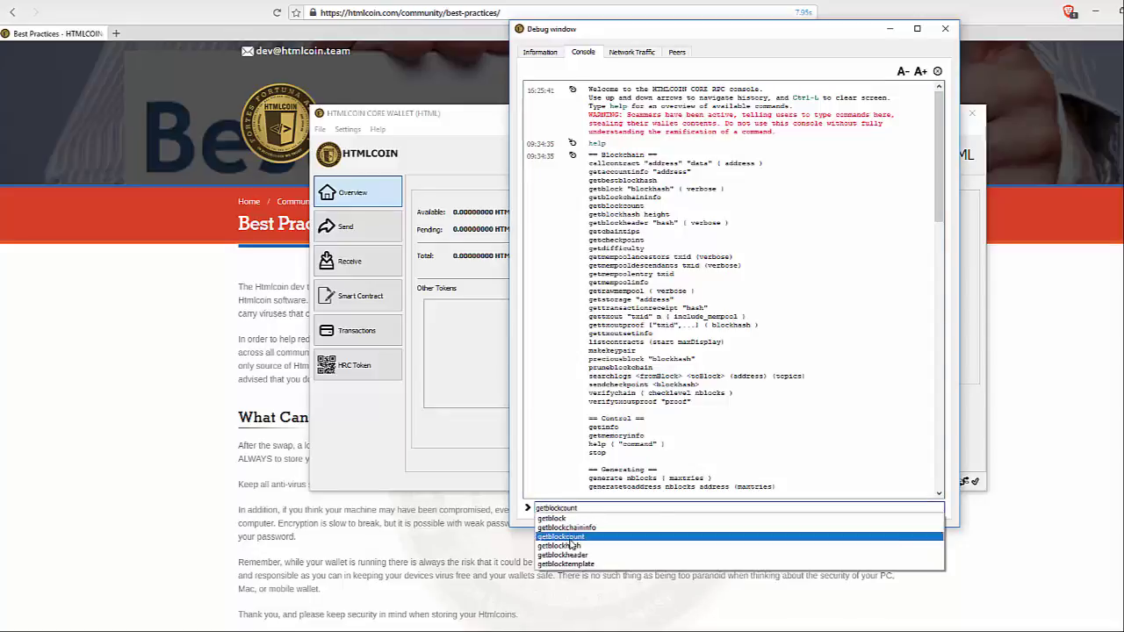
pyautogui.click(562, 536)
pyautogui.press('Return')
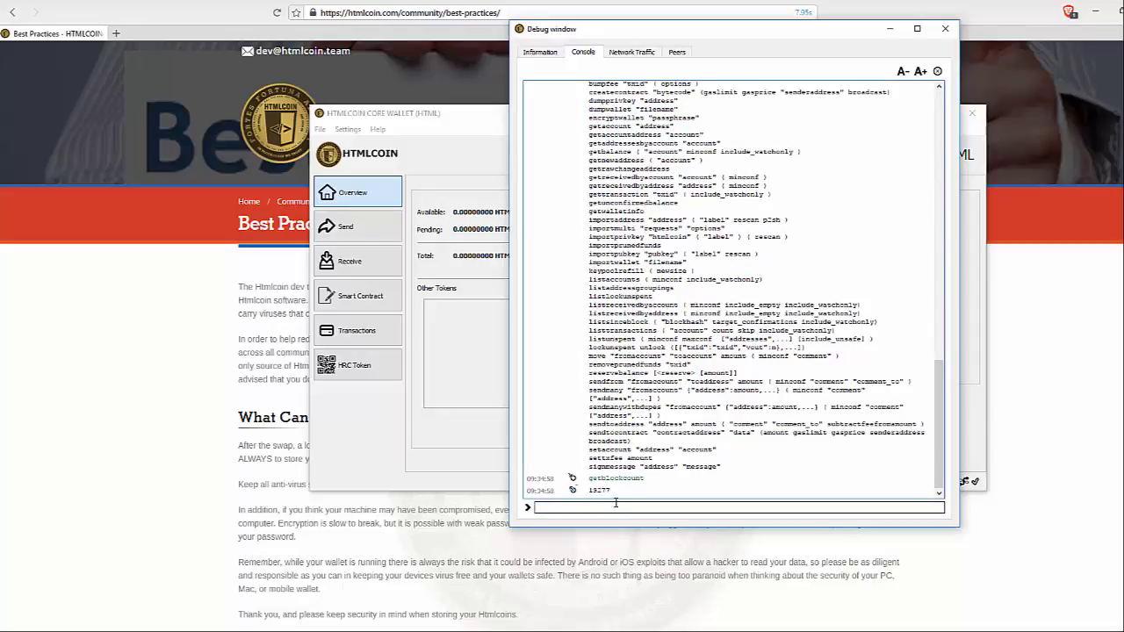
# Look back through the console's command list and run the getmininginfo command.
pyautogui.scroll(7, 670, 263)
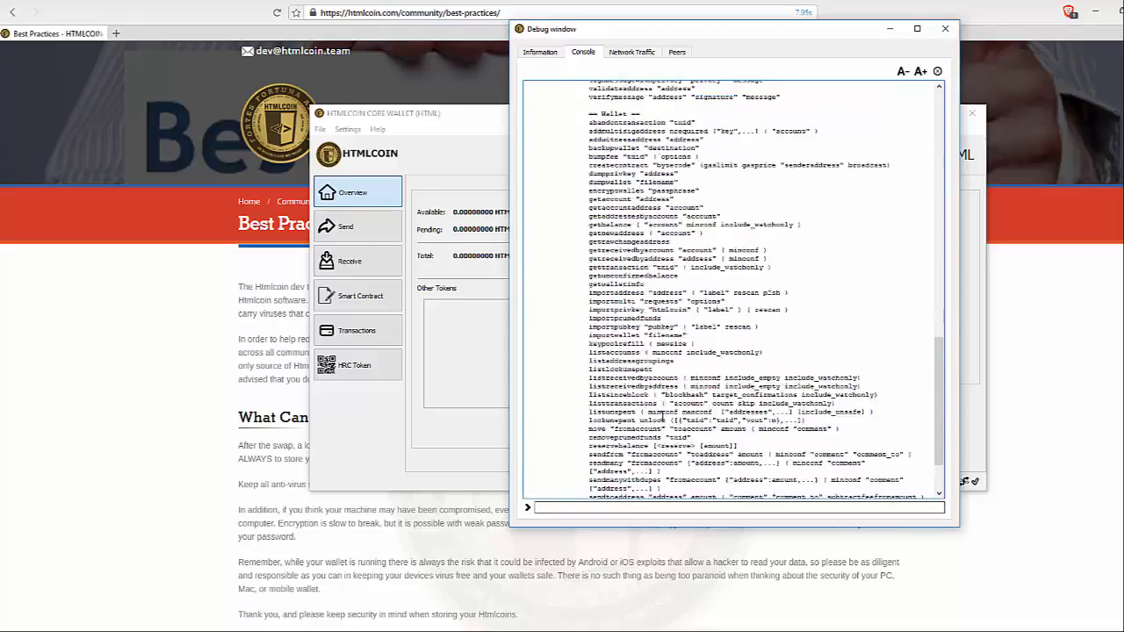
pyautogui.scroll(14, 670, 147)
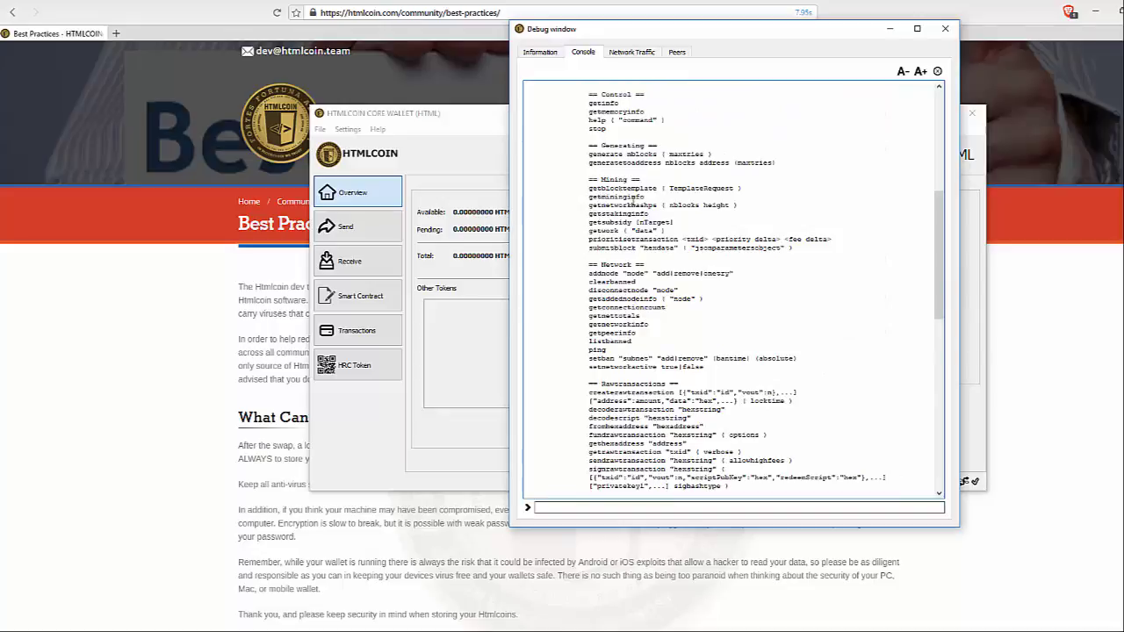
pyautogui.click(581, 508)
pyautogui.write('get')
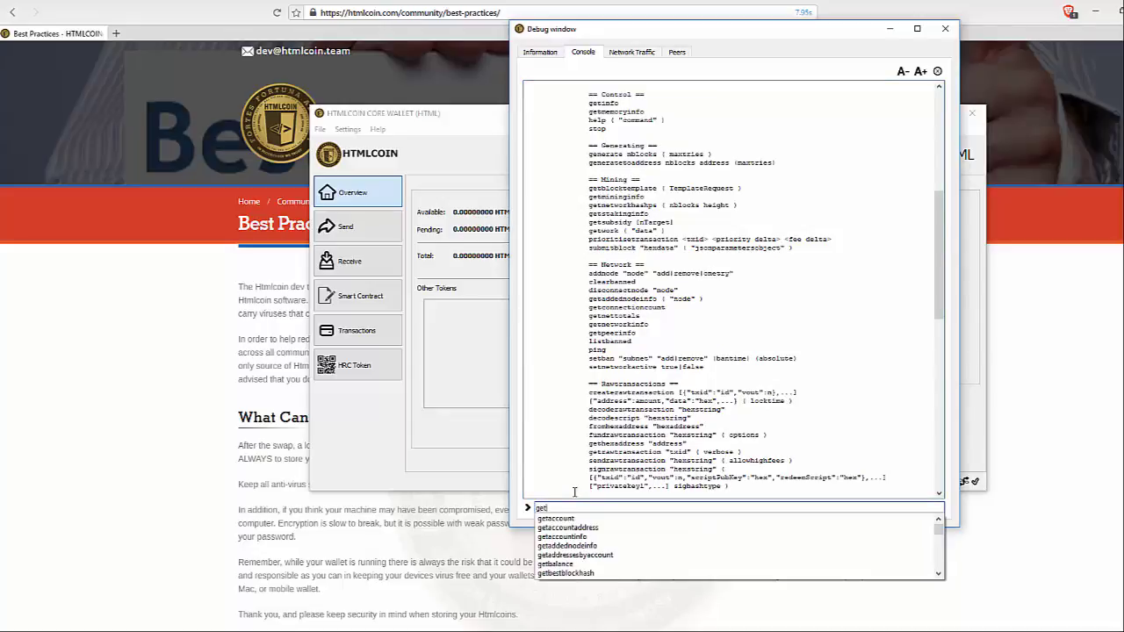
pyautogui.write('minin')
pyautogui.press('Escape')
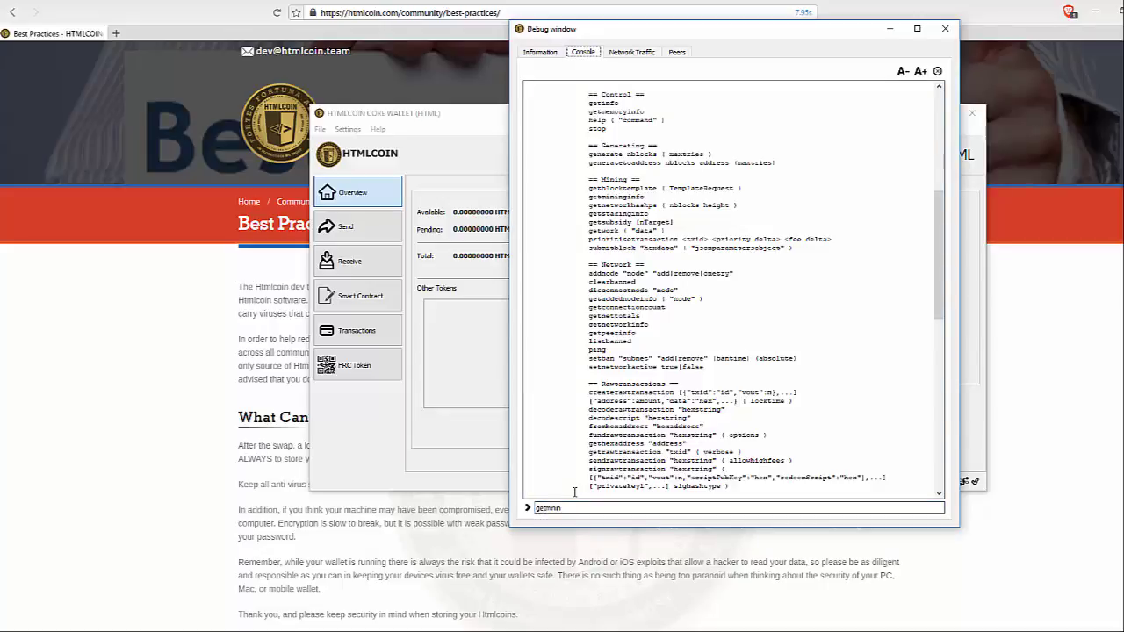
pyautogui.write('g')
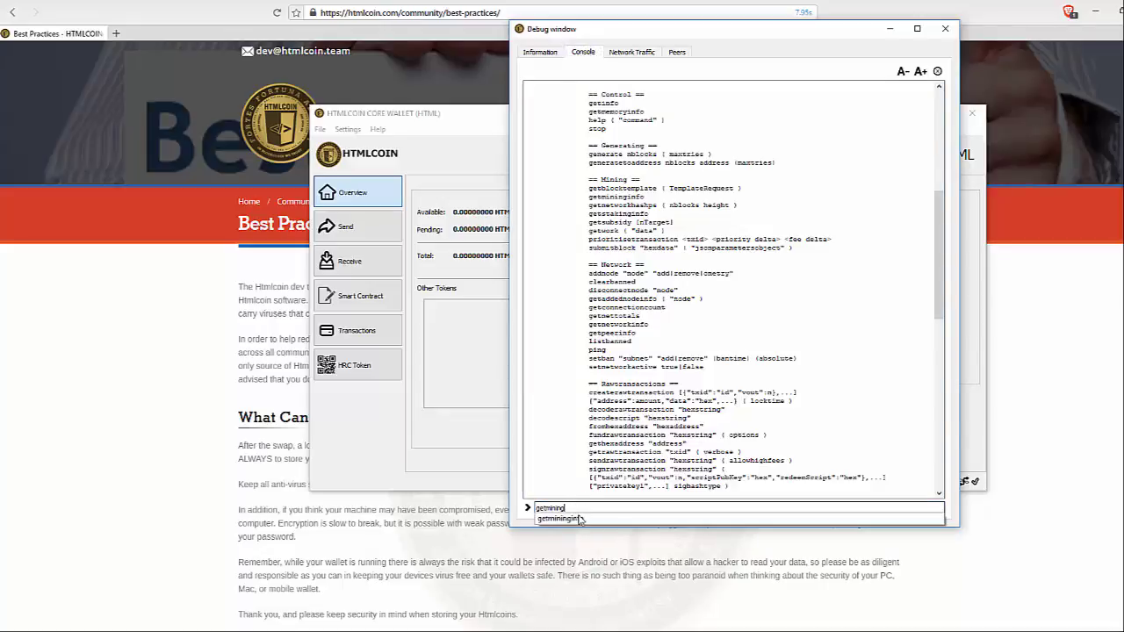
pyautogui.click(614, 518)
pyautogui.press('Return')
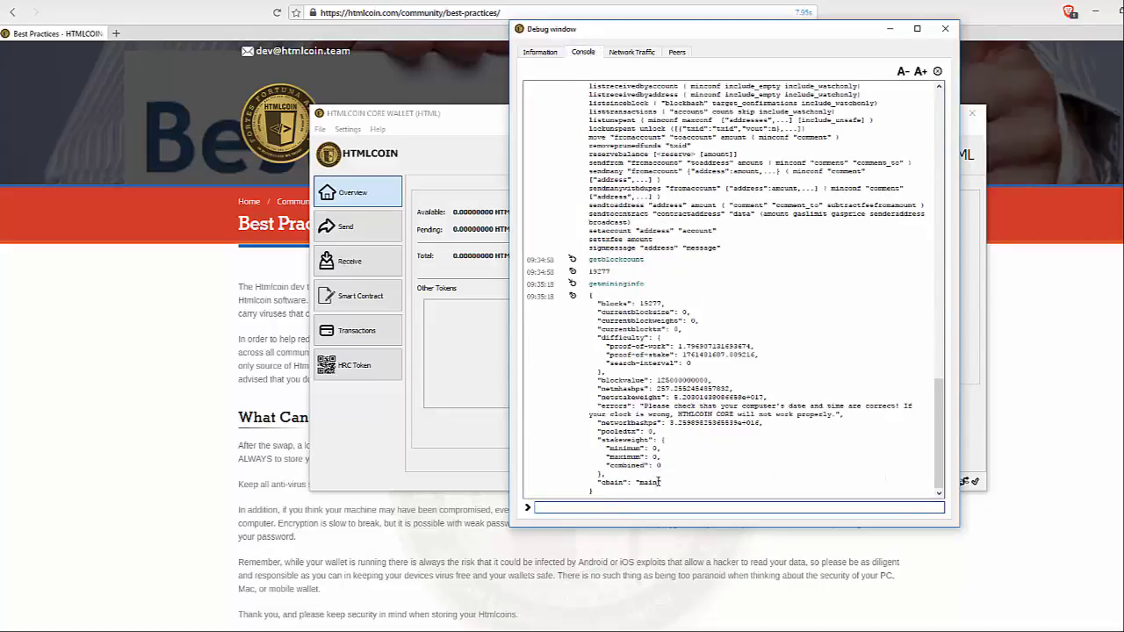
# Examine the getmininginfo output, highlighting the blocks value, the errors text and the networkhashps value.
pyautogui.doubleClick(649, 304)
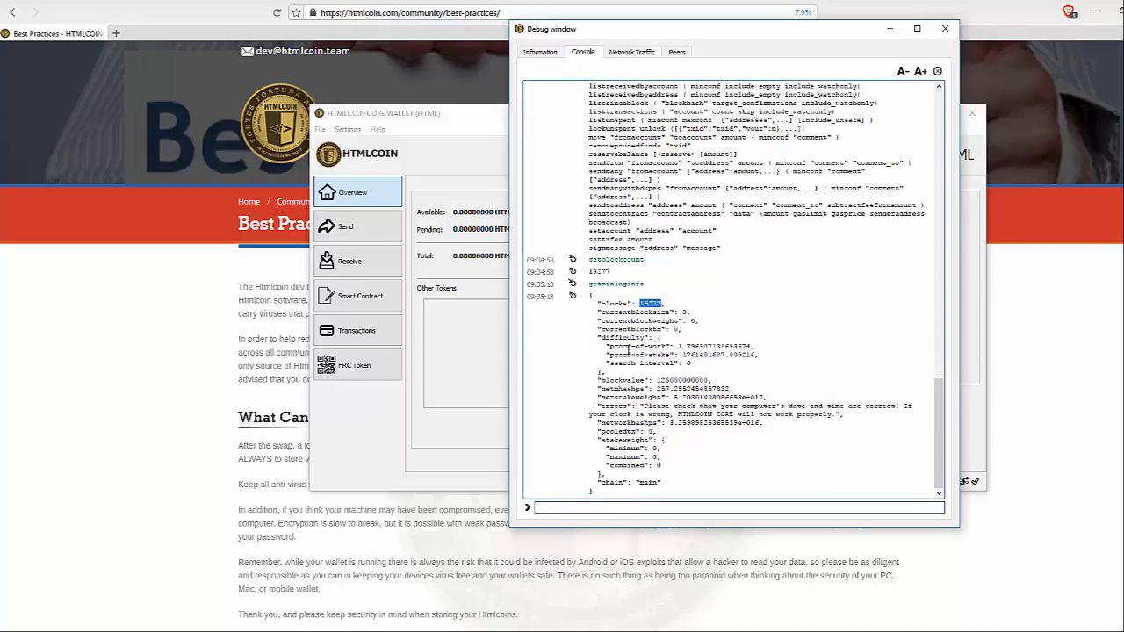
pyautogui.click(629, 350)
pyautogui.moveTo(643, 407); pyautogui.dragTo(830, 413)
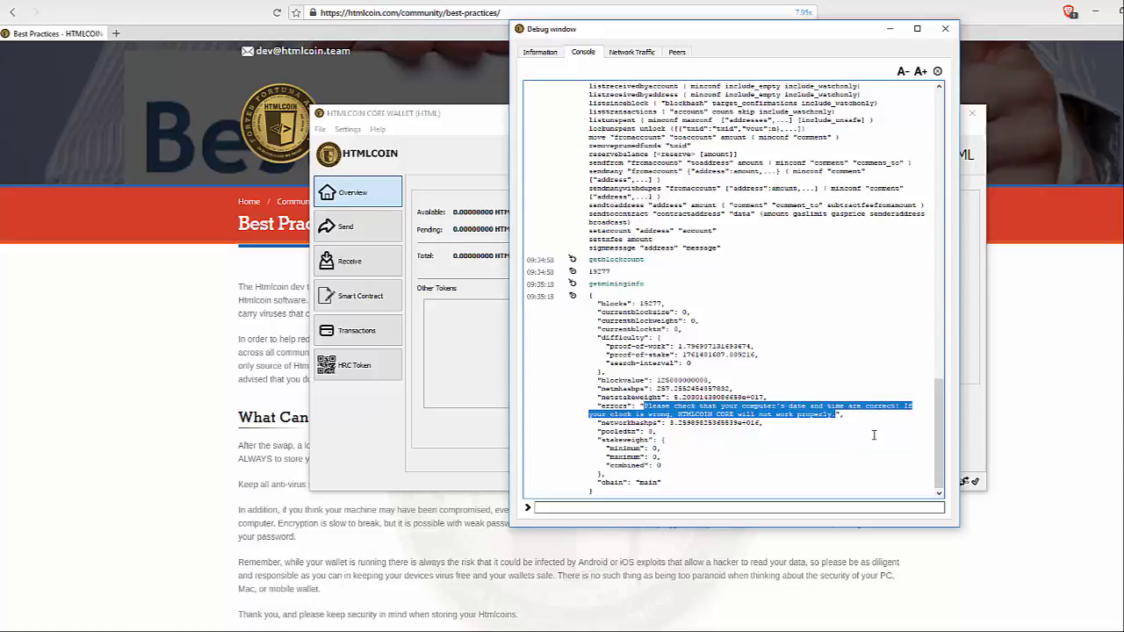
pyautogui.click(817, 456)
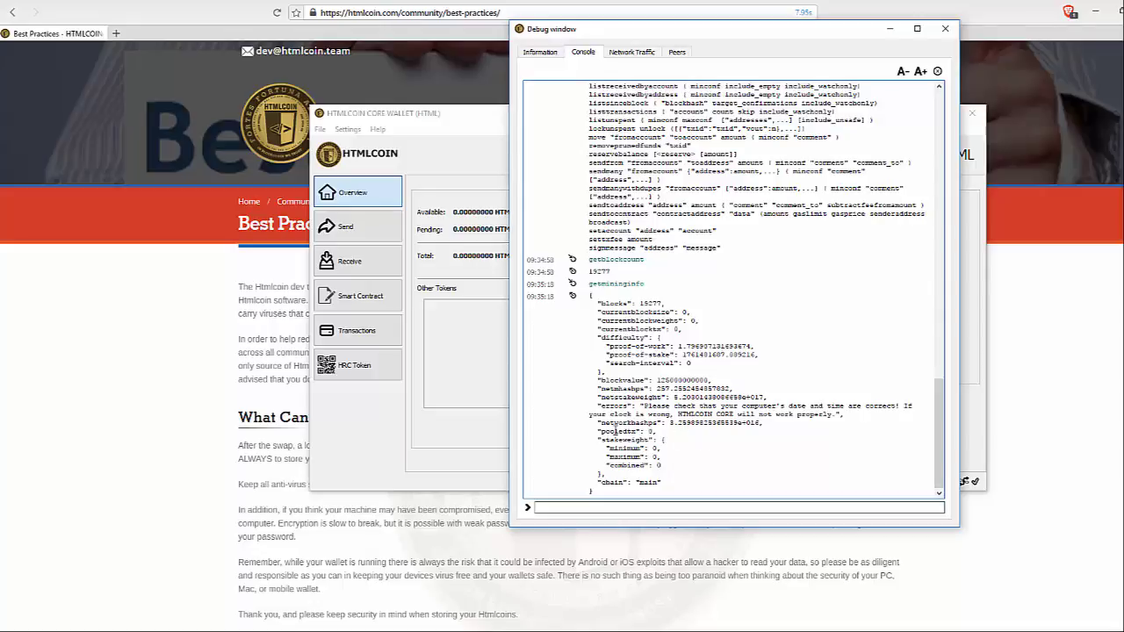
pyautogui.moveTo(760, 423); pyautogui.dragTo(672, 423)
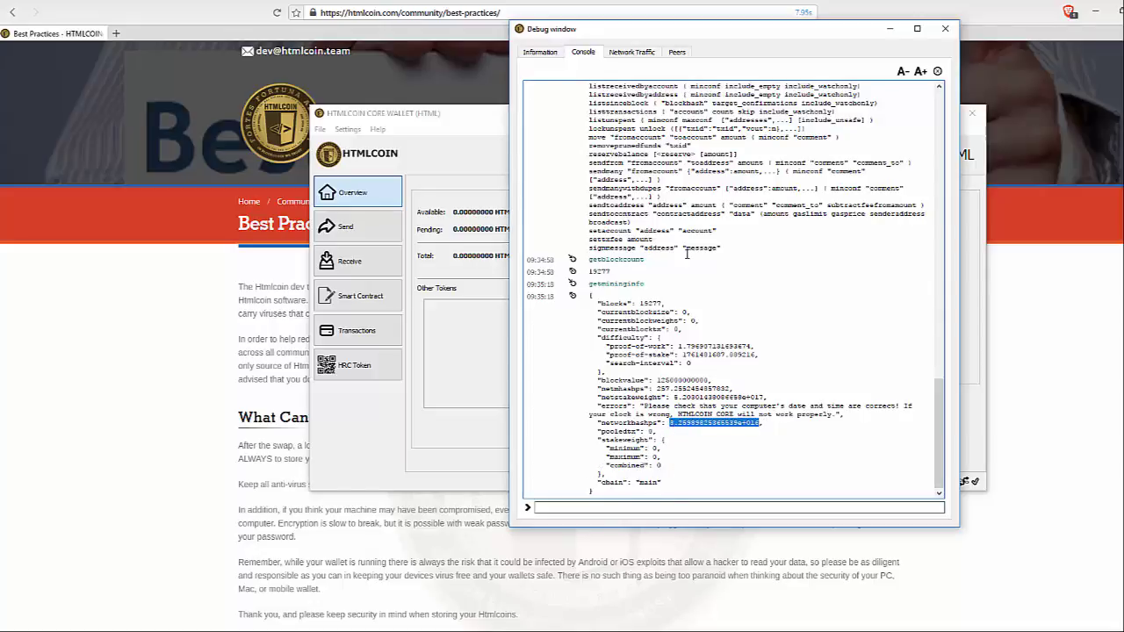
# Run the getbalance command in the debug console.
pyautogui.click(570, 506)
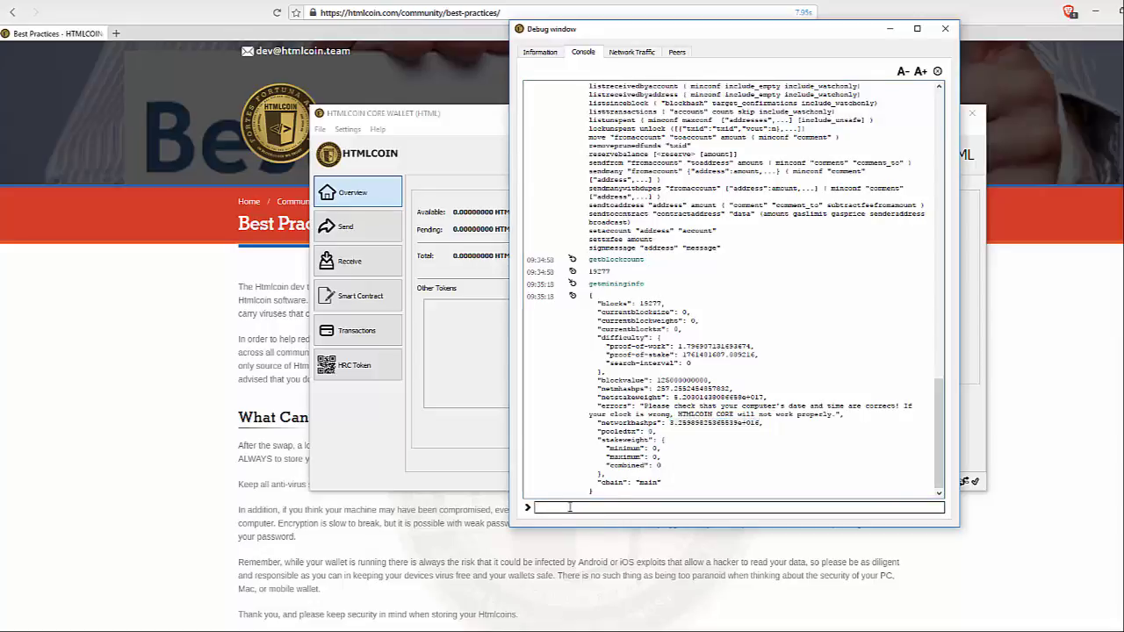
pyautogui.write('getbalance')
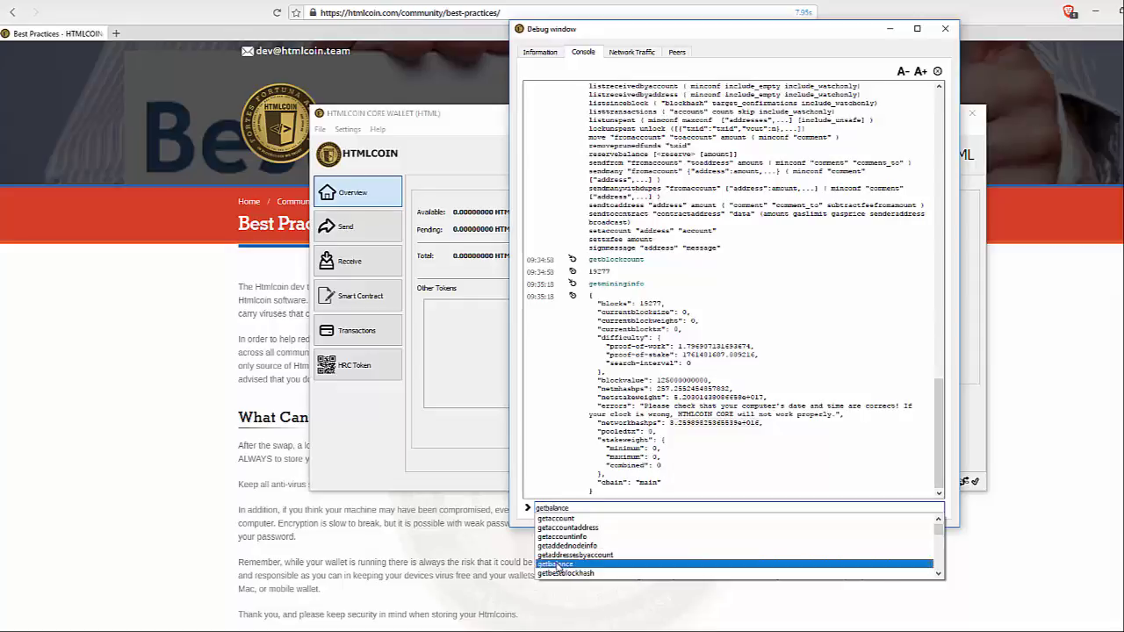
pyautogui.click(560, 564)
pyautogui.press('Return')
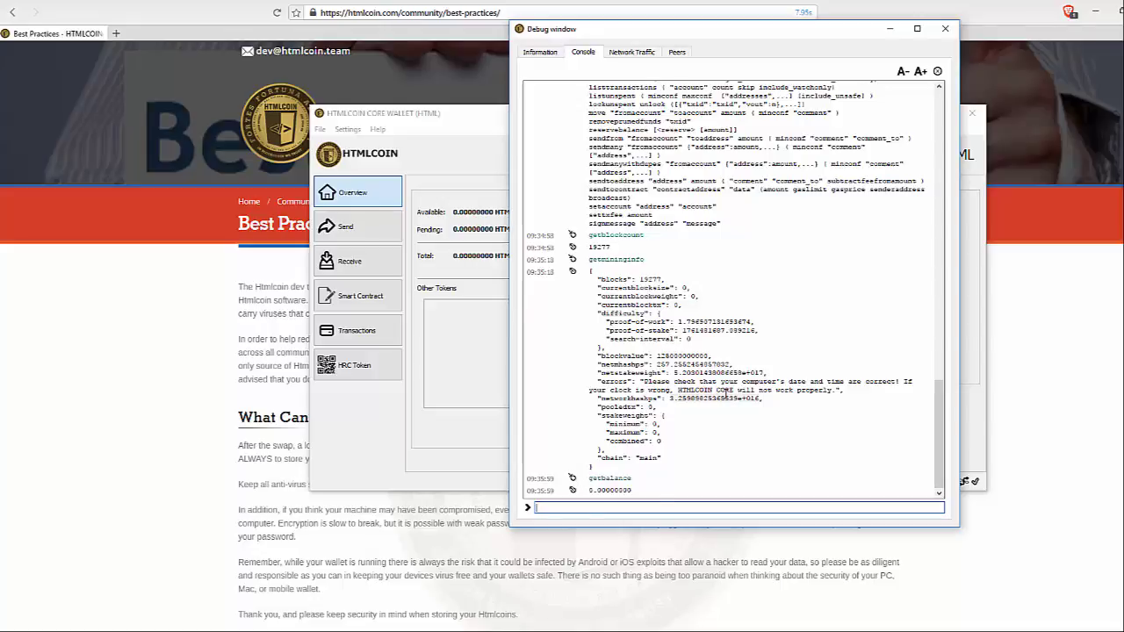
# Look back through the command list to its Network section and run the getpeerinfo command.
pyautogui.scroll(8, 725, 393)
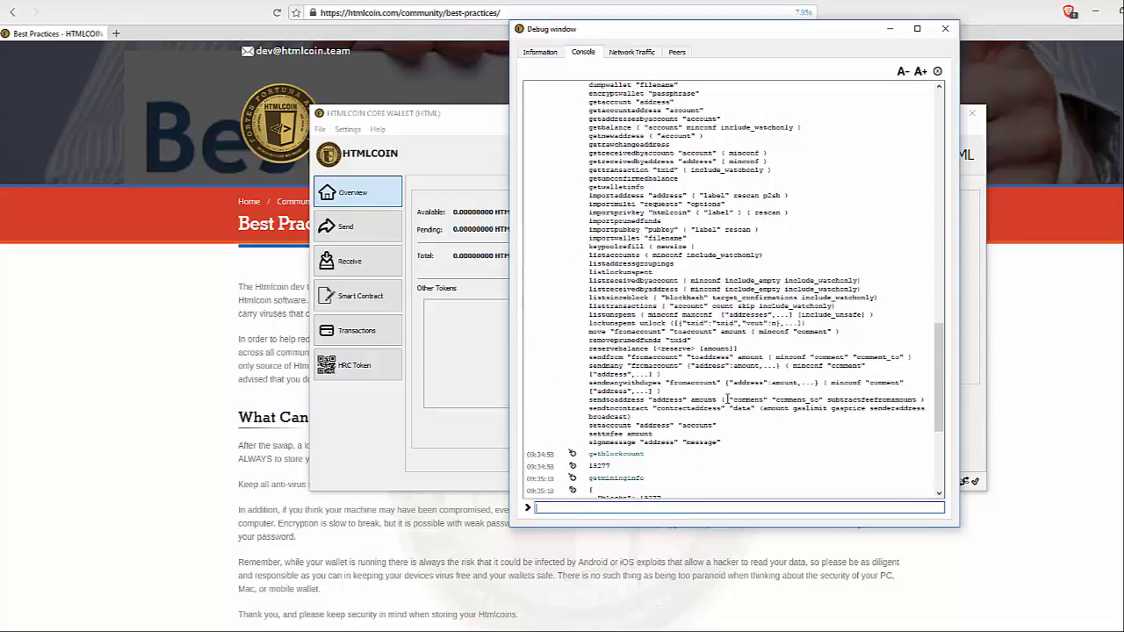
pyautogui.scroll(6, 726, 399)
pyautogui.scroll(7, 726, 402)
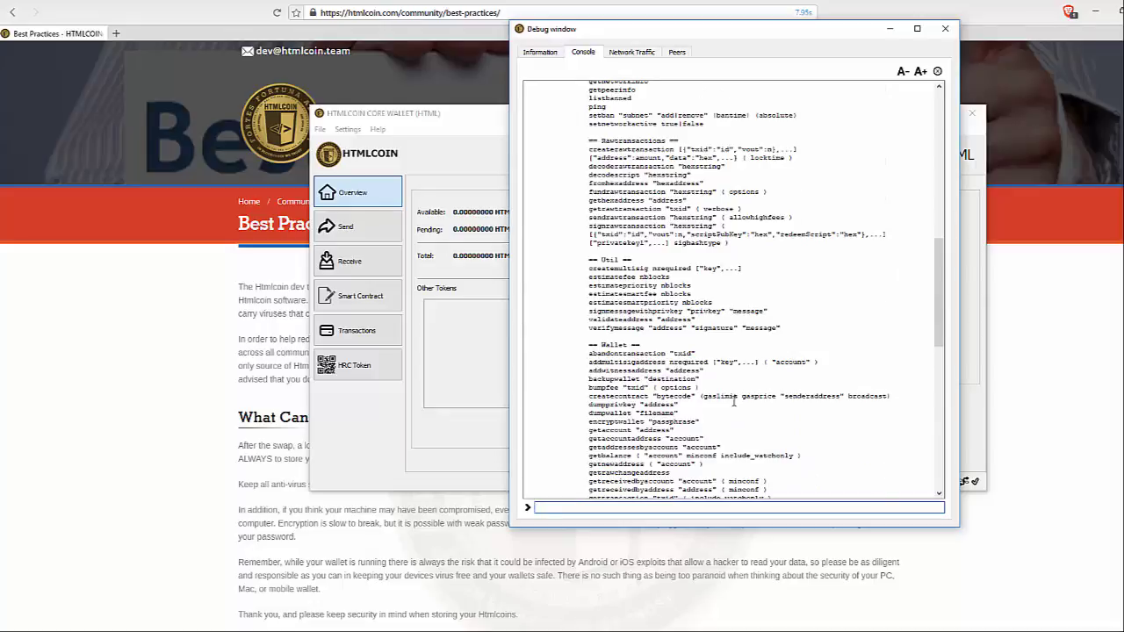
pyautogui.scroll(4, 733, 401)
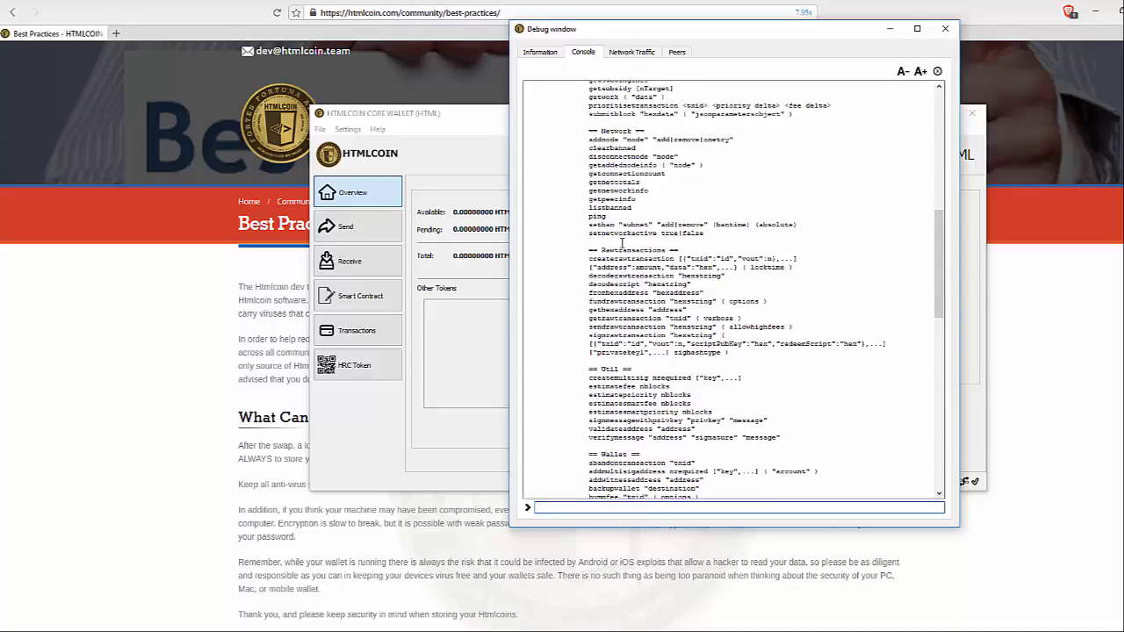
pyautogui.click(583, 509)
pyautogui.write('getpee')
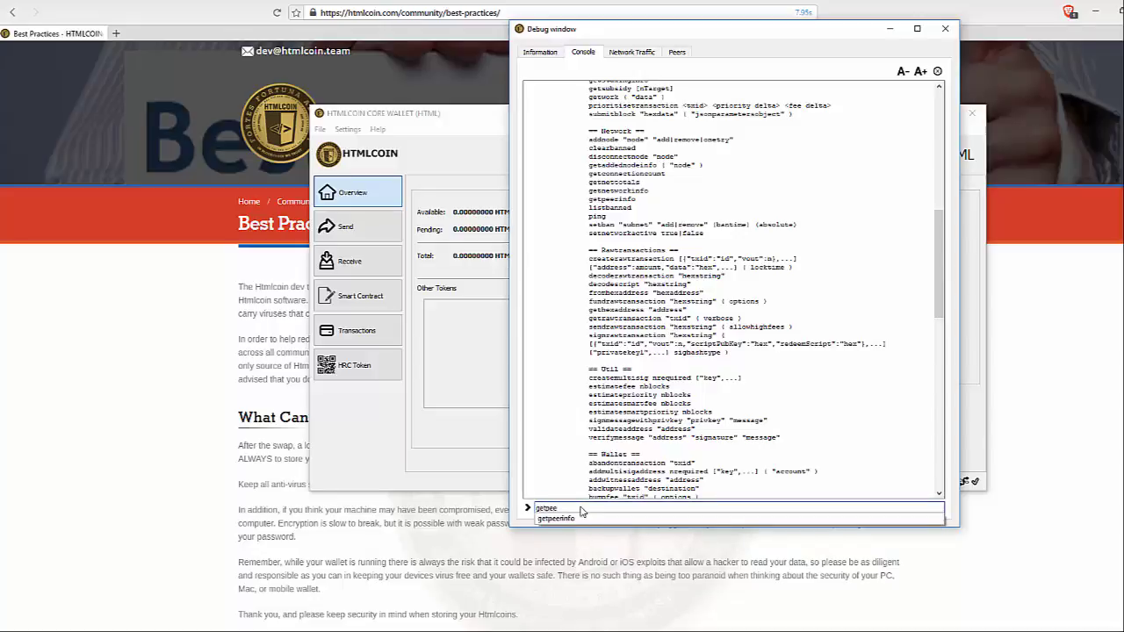
pyautogui.write('rinfo')
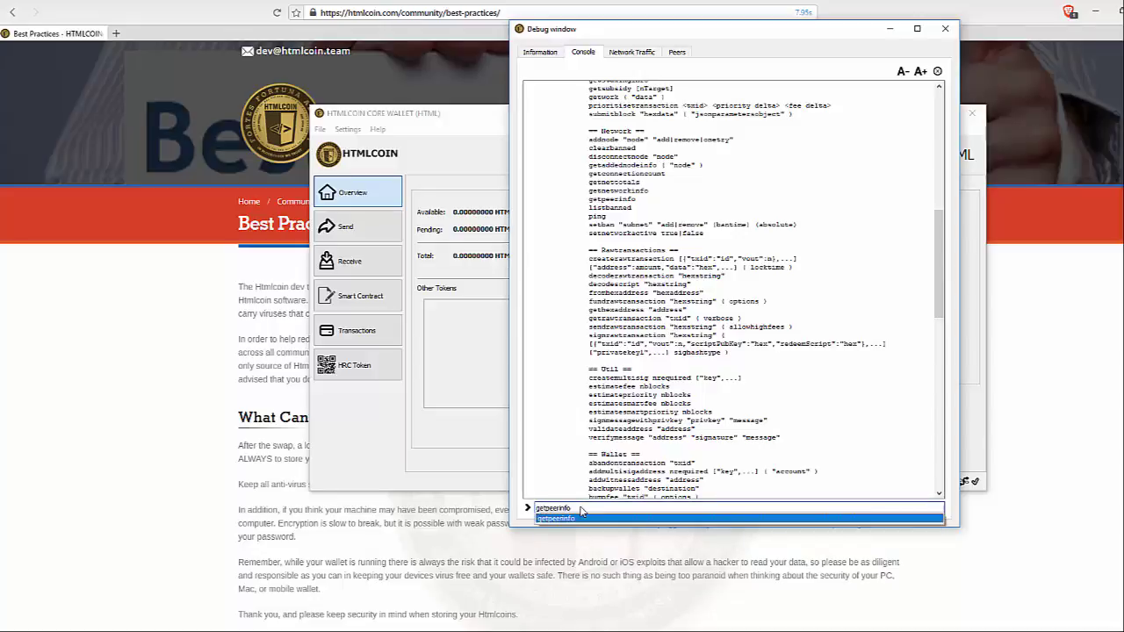
pyautogui.press('Return')
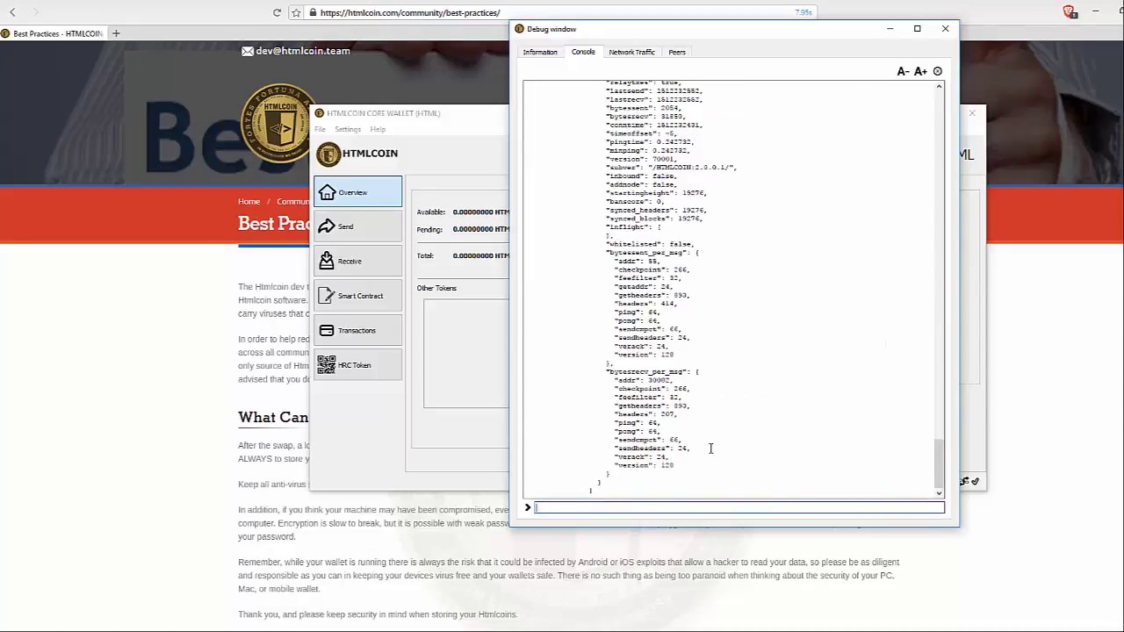
# Examine the getpeerinfo output from its first peer to its last, highlighting the peers' ids and addresses.
pyautogui.scroll(5, 714, 445)
pyautogui.scroll(15, 720, 444)
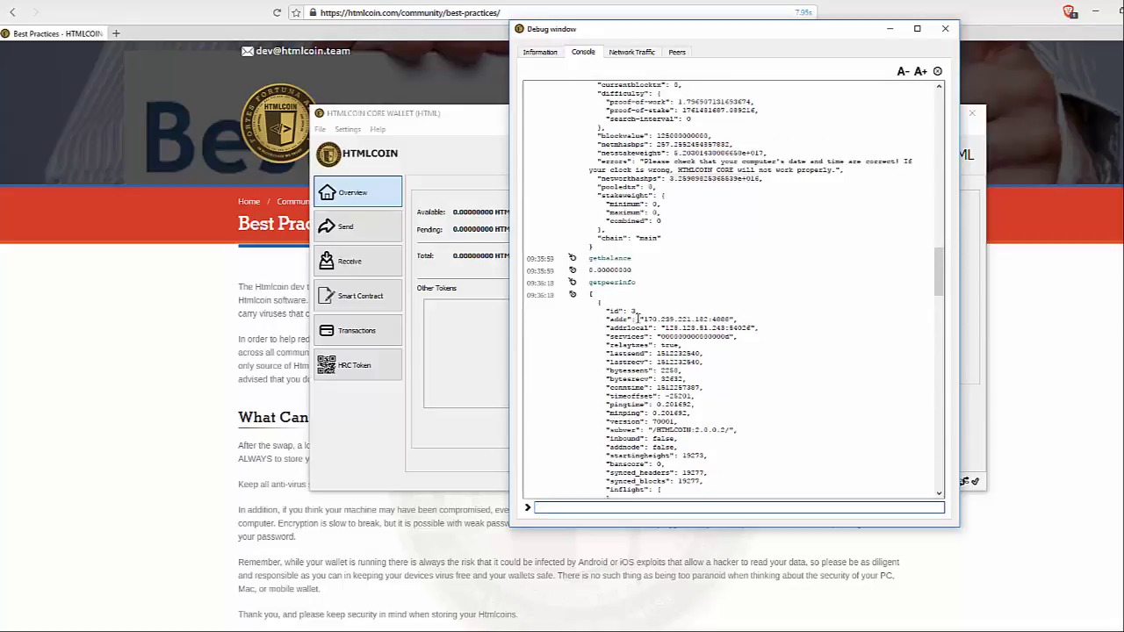
pyautogui.moveTo(645, 317); pyautogui.dragTo(716, 316)
pyautogui.click(632, 311)
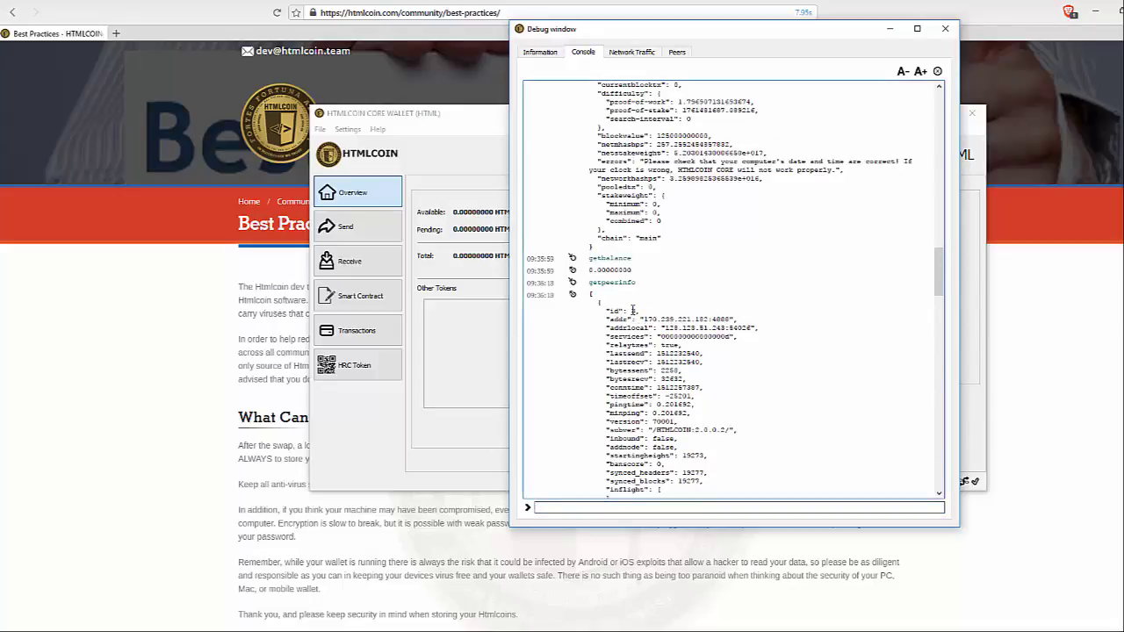
pyautogui.scroll(-18, 747, 372)
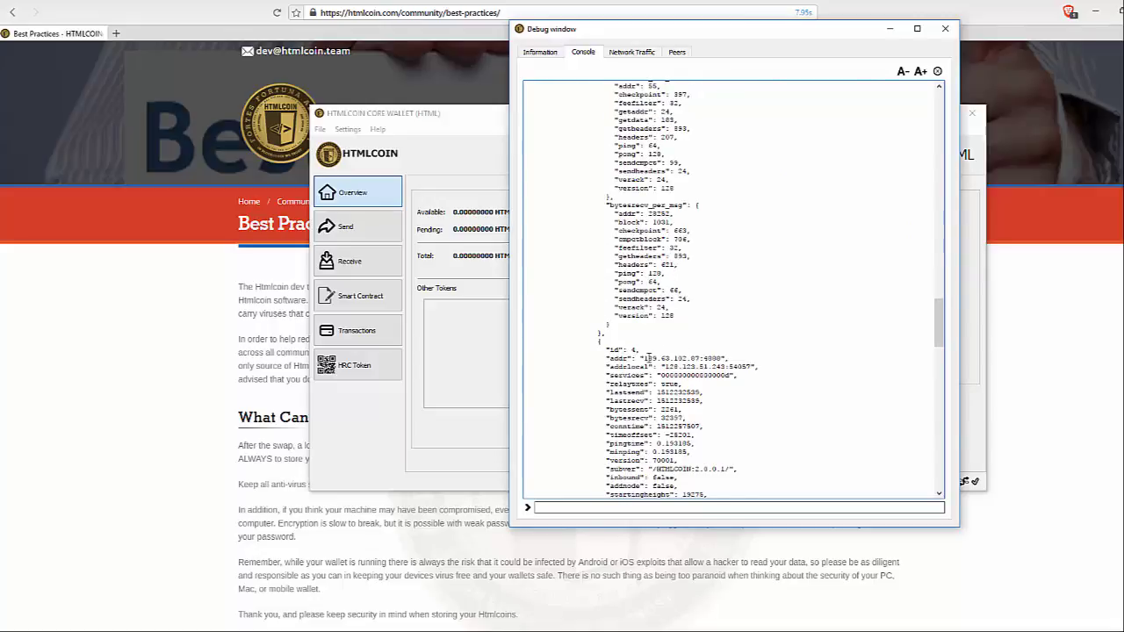
pyautogui.moveTo(645, 358); pyautogui.dragTo(715, 355)
pyautogui.scroll(-20, 698, 375)
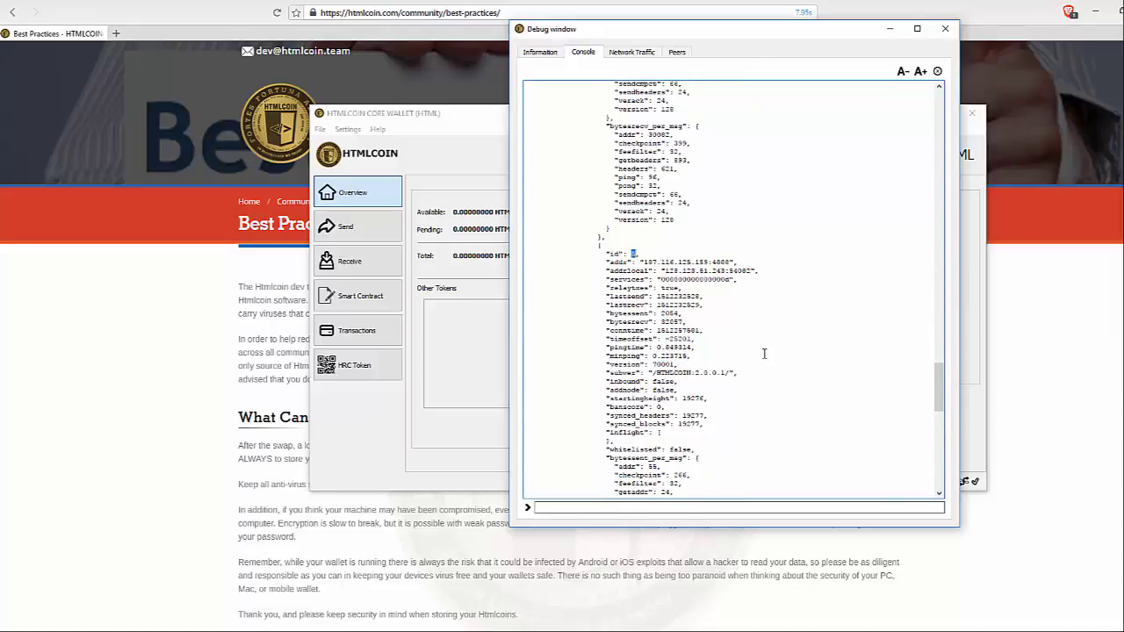
pyautogui.scroll(-20, 764, 353)
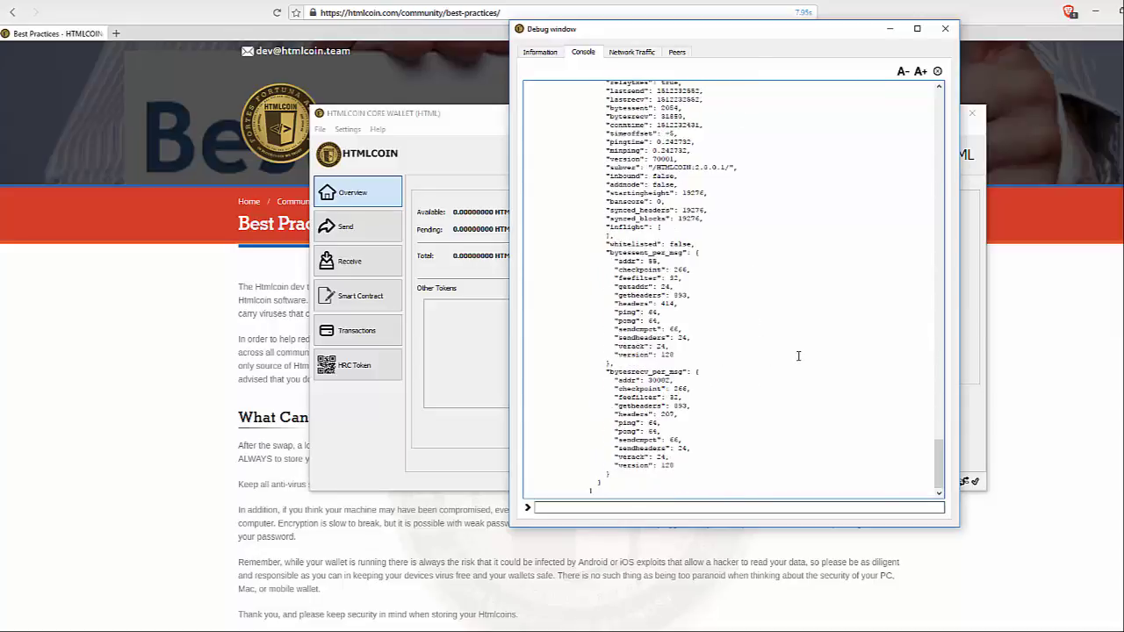
# Close the debug window and check the wallet's network connection status.
pyautogui.click(945, 28)
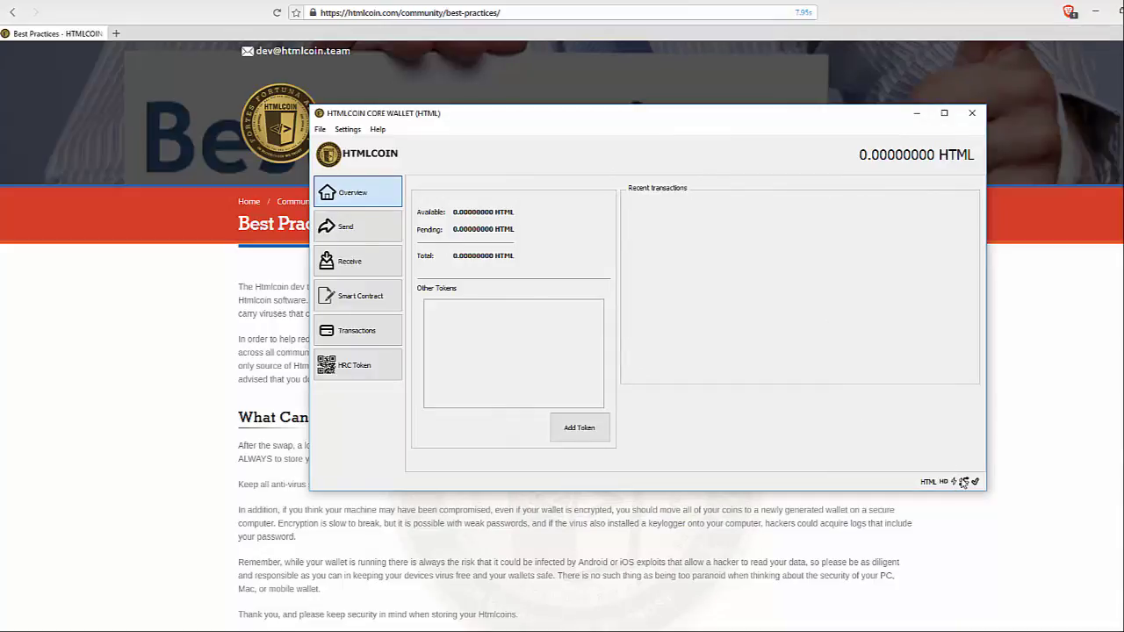
pyautogui.moveTo(964, 482)
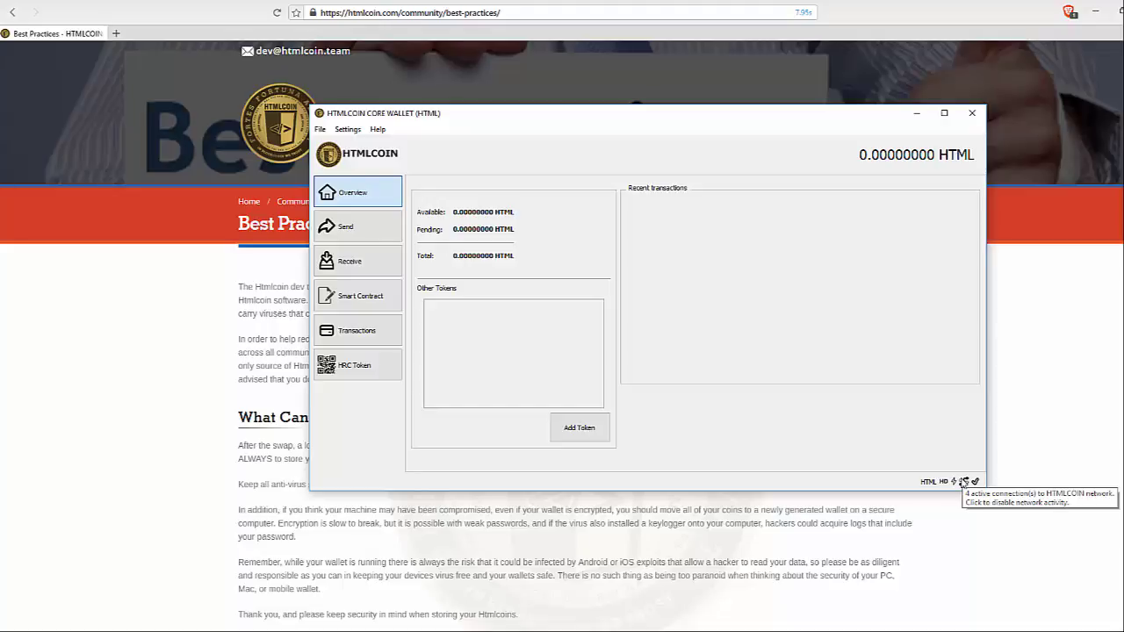
pyautogui.click(378, 129)
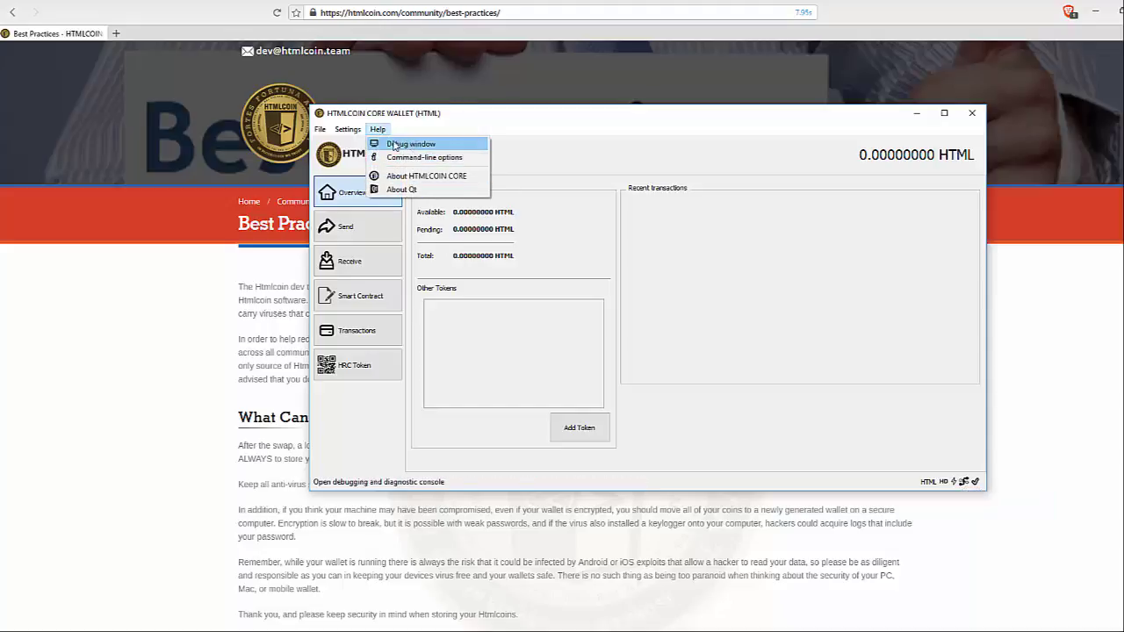
pyautogui.click(352, 173)
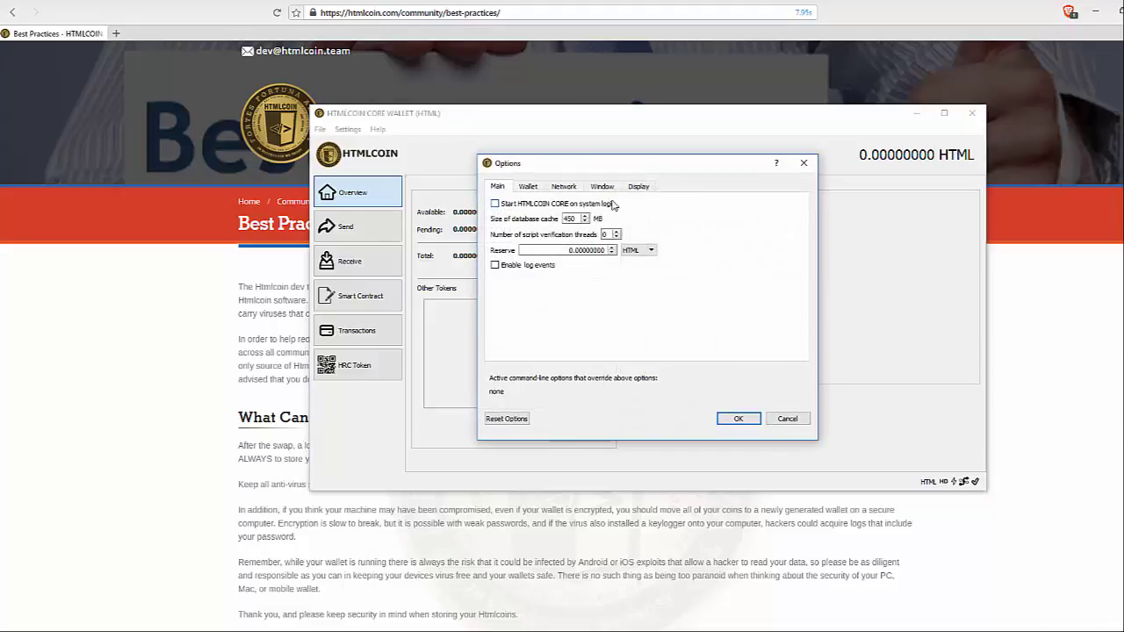
pyautogui.click(804, 162)
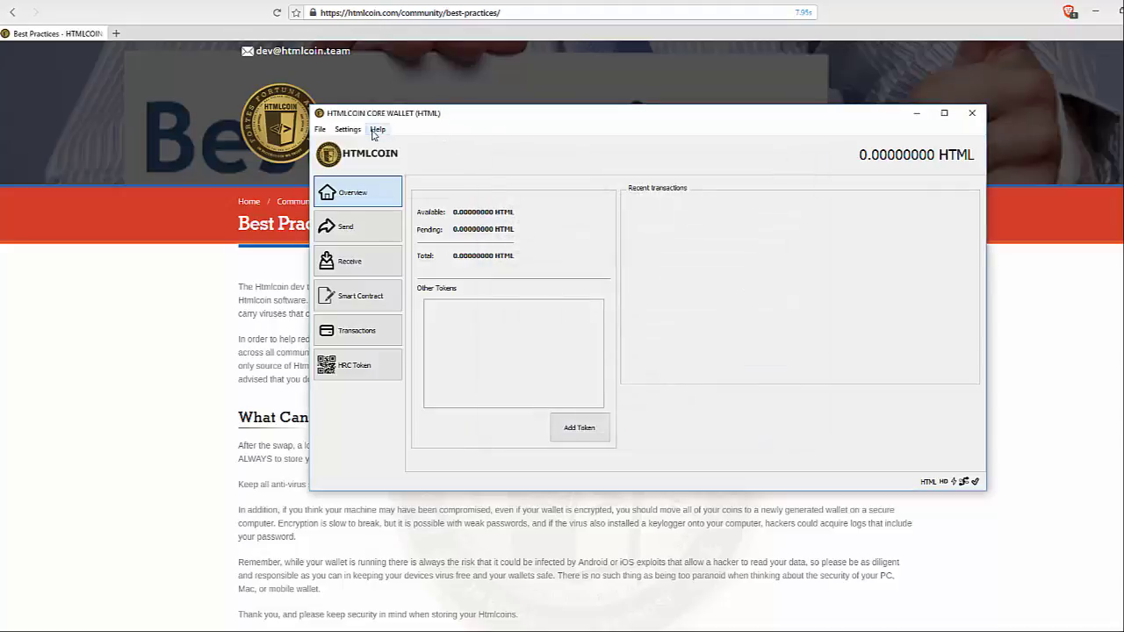
# Reopen the debug window, view the list of connected peers, and close the window.
pyautogui.click(376, 131)
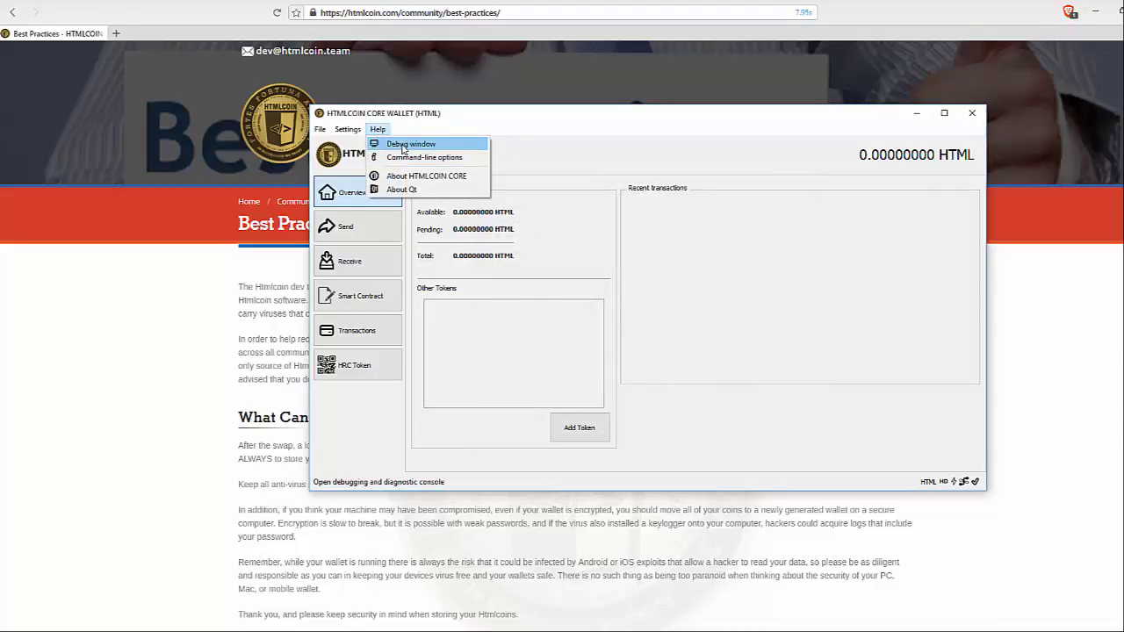
pyautogui.click(403, 146)
pyautogui.click(686, 53)
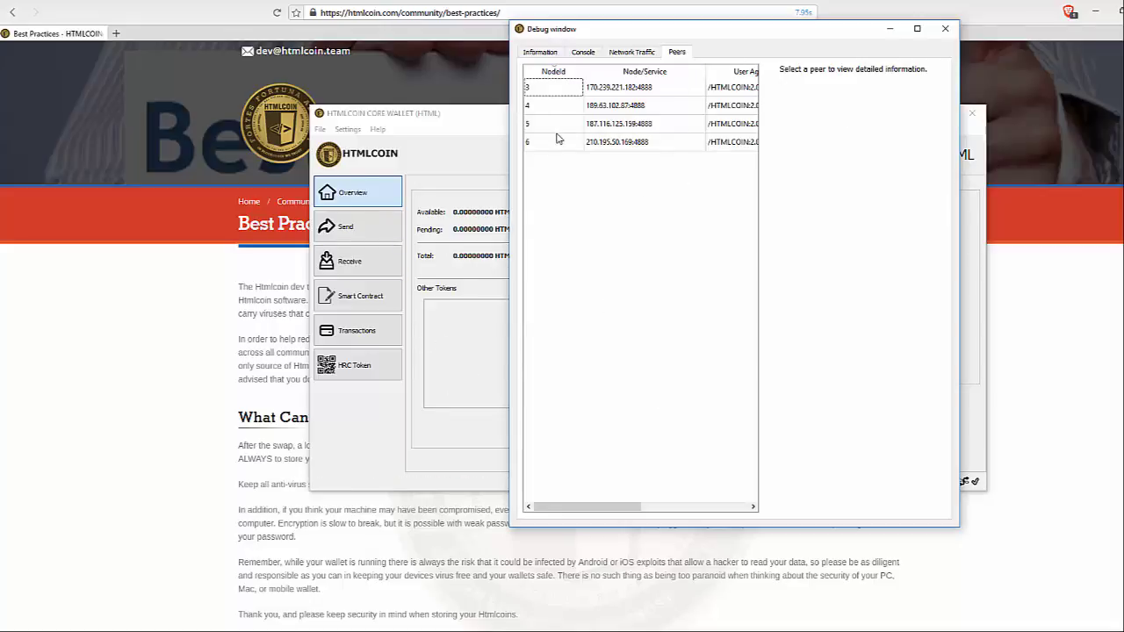
pyautogui.click(945, 28)
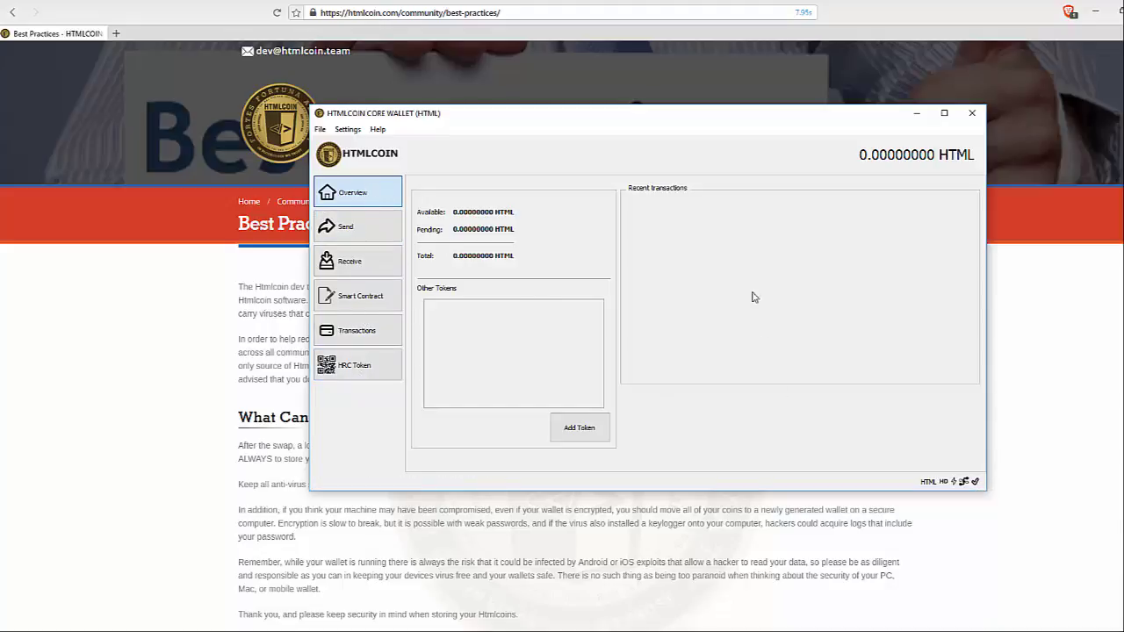
# View the wallet's Send, Receive and Smart Contract pages in turn, ending on the contract creation form.
pyautogui.click(365, 227)
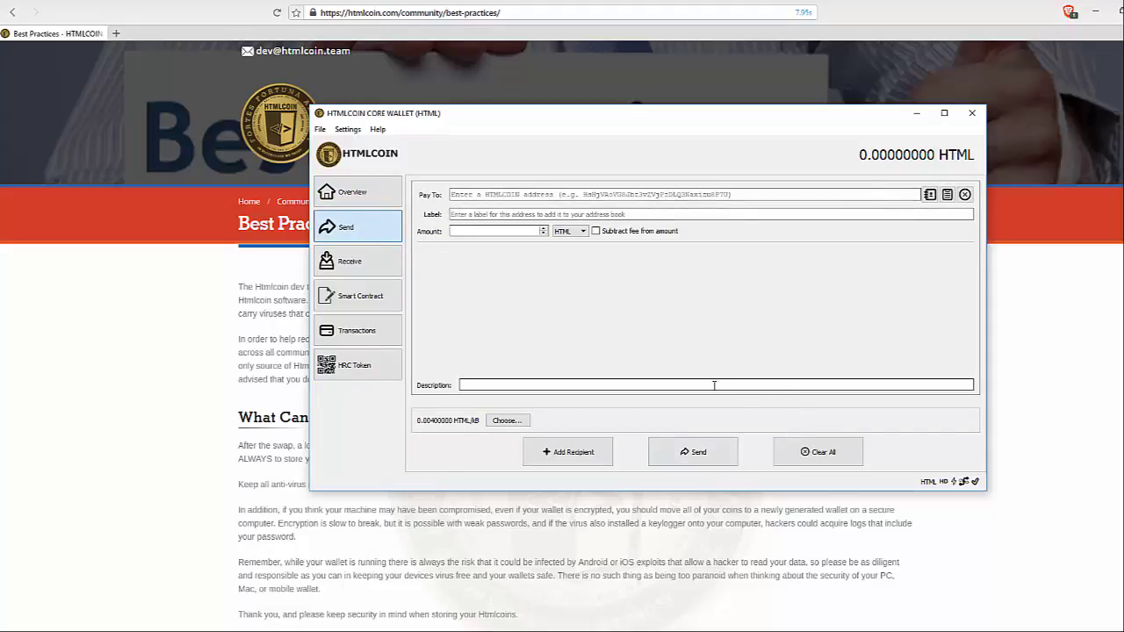
pyautogui.click(334, 252)
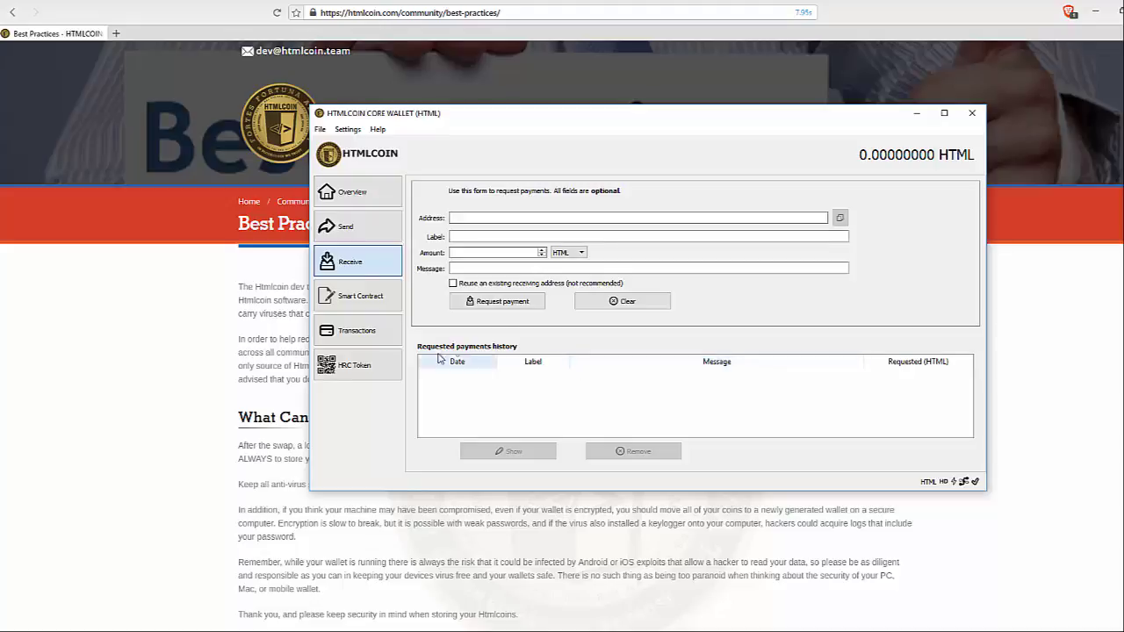
pyautogui.click(373, 303)
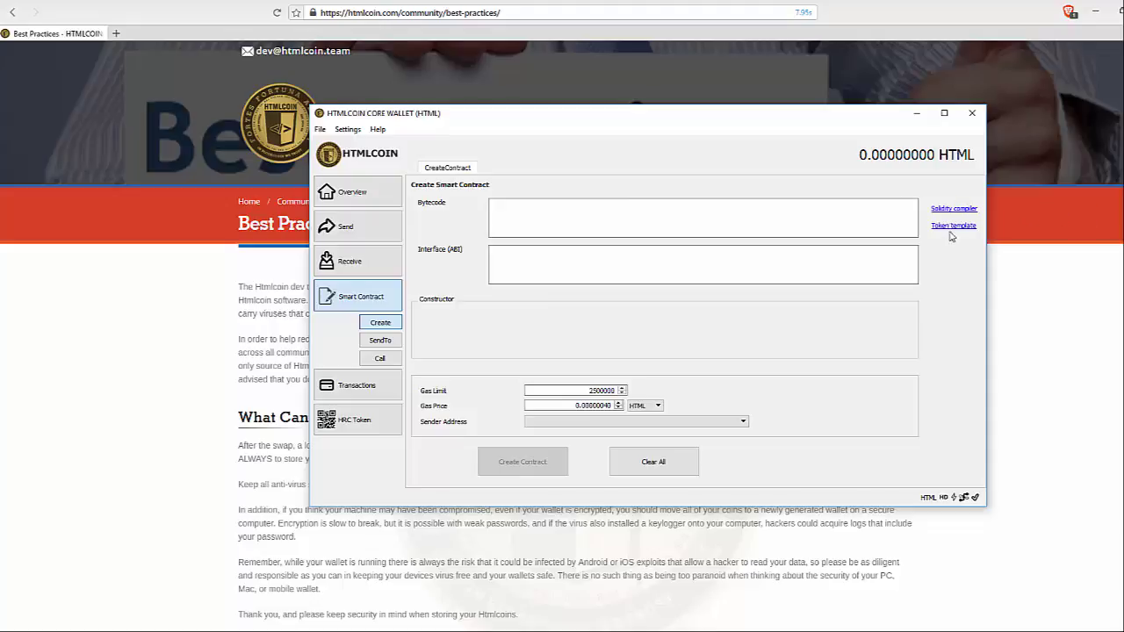
# View the wallet's Transactions and HRC Token pages, and return to the Receive page.
pyautogui.click(354, 392)
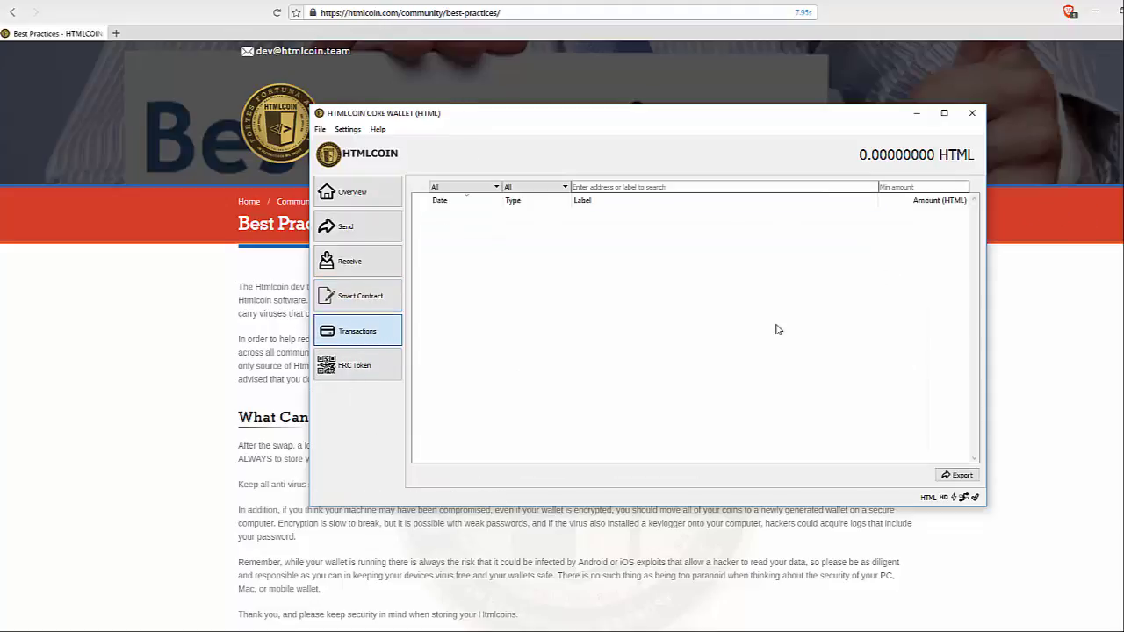
pyautogui.click(362, 367)
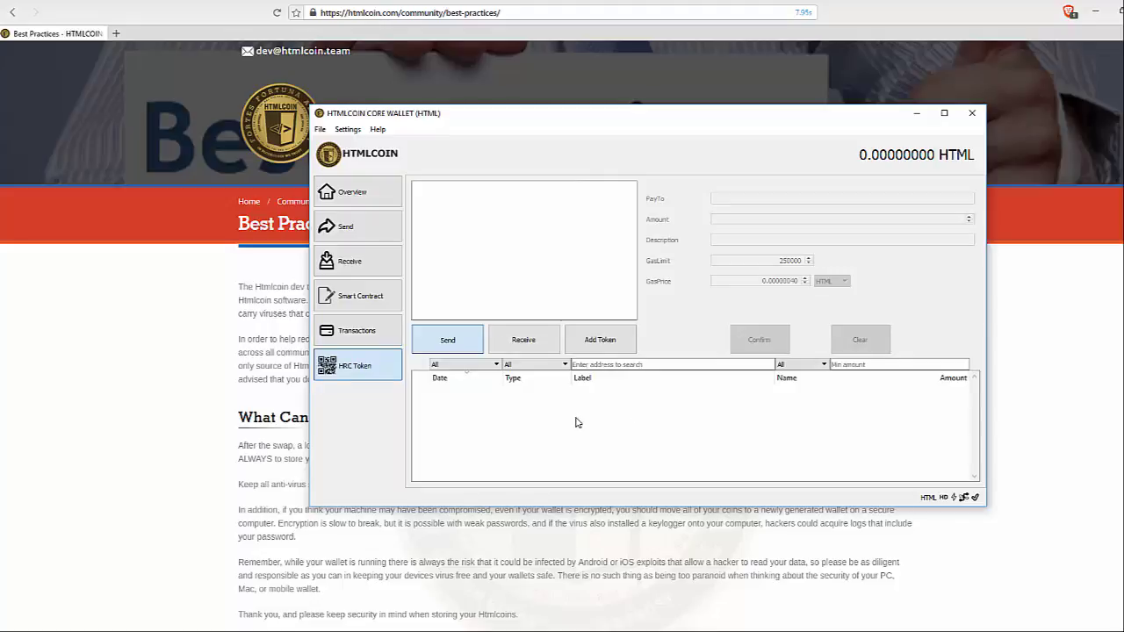
pyautogui.click(347, 265)
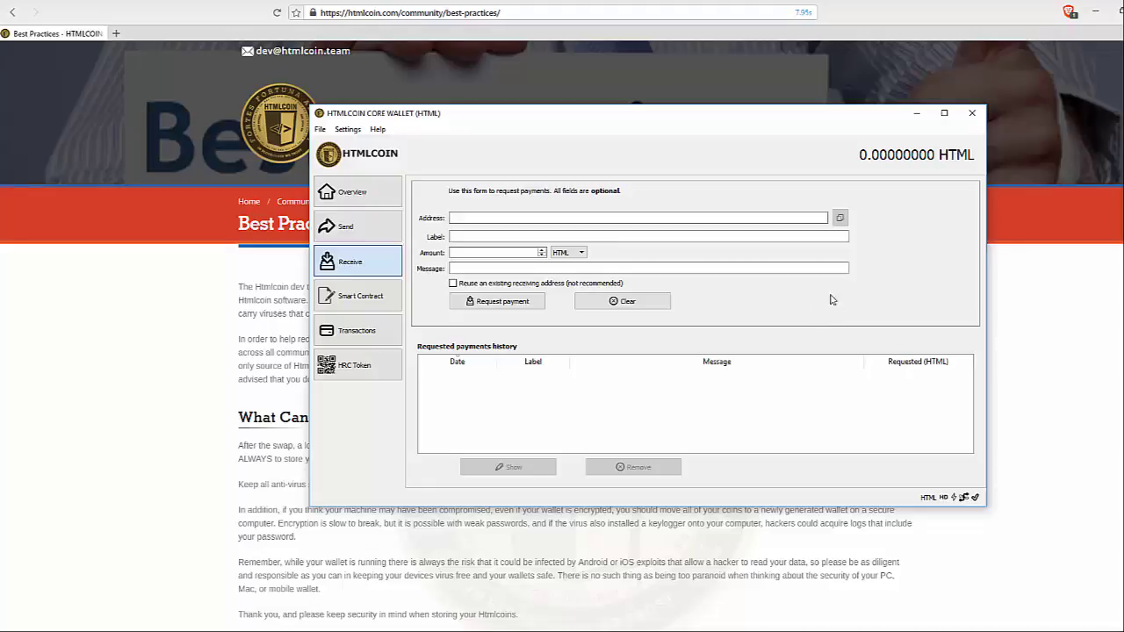
# Open the wallet's receiving addresses list, select the existing address, and view the new receiving address form without creating one.
pyautogui.click(321, 130)
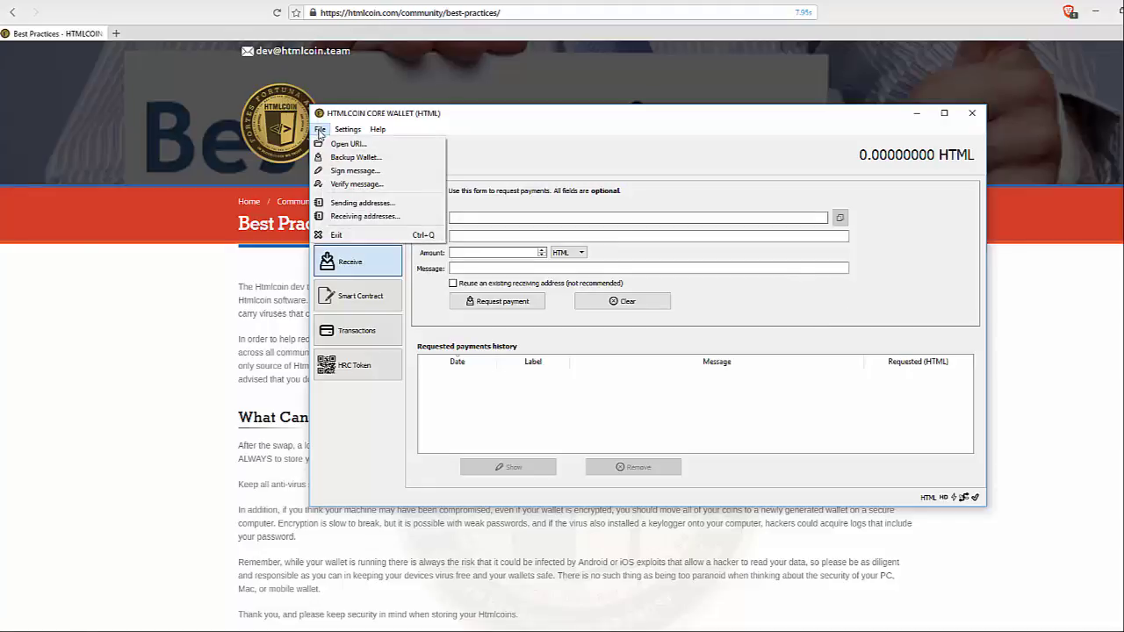
pyautogui.click(347, 215)
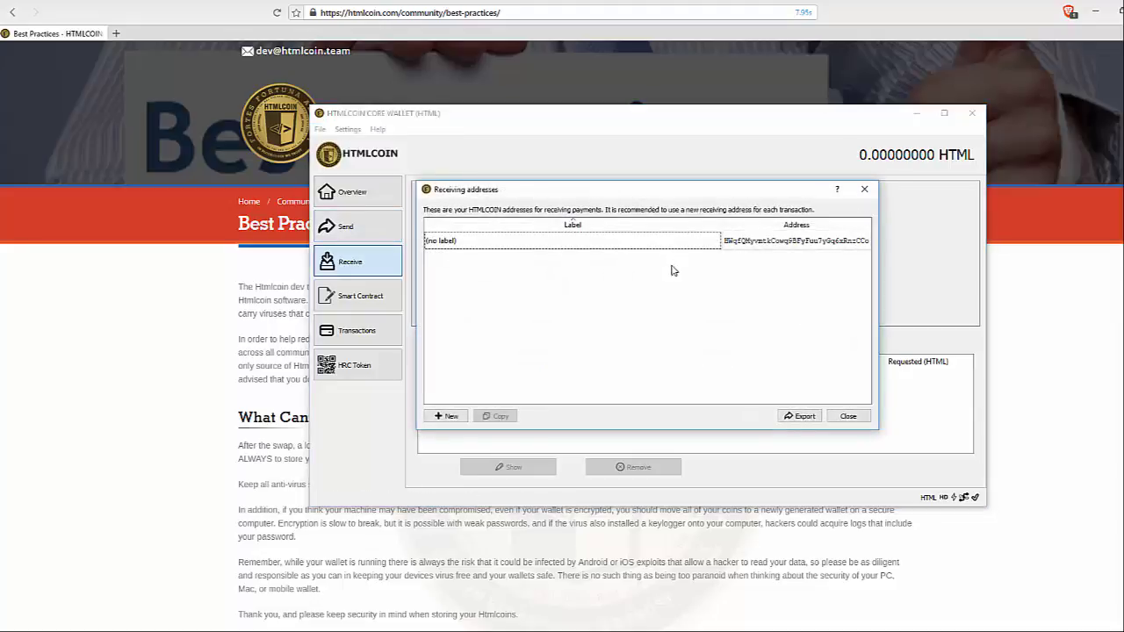
pyautogui.click(769, 249)
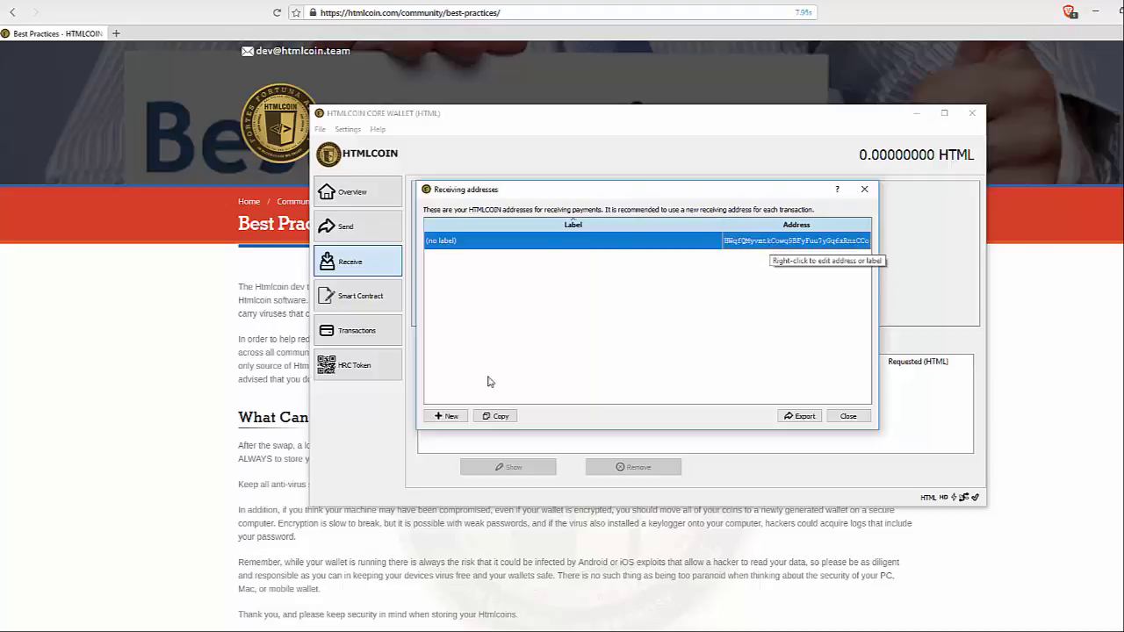
pyautogui.click(444, 417)
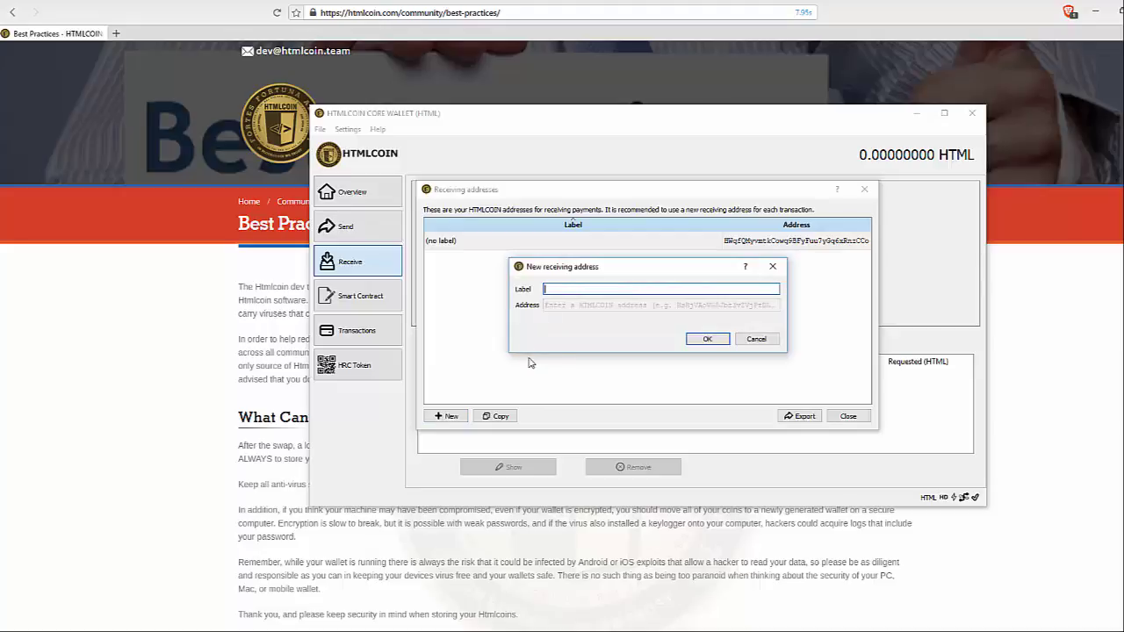
pyautogui.click(755, 341)
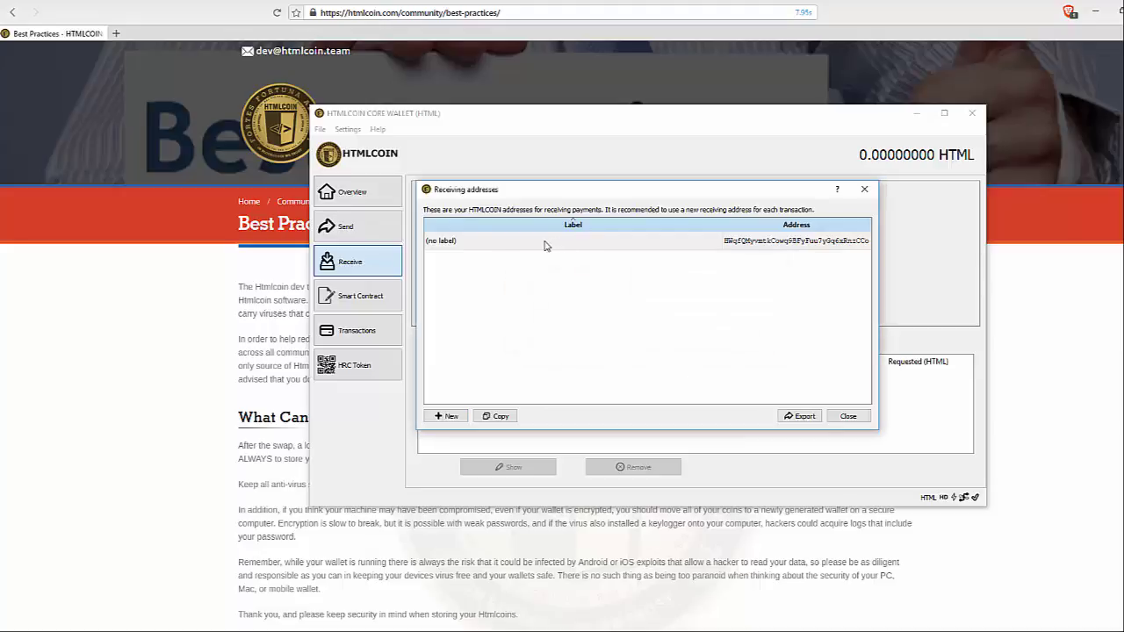
# Label the unlabelled receiving address "Getting Starting" and close the address list.
pyautogui.click(544, 242)
pyautogui.rightClick(543, 244)
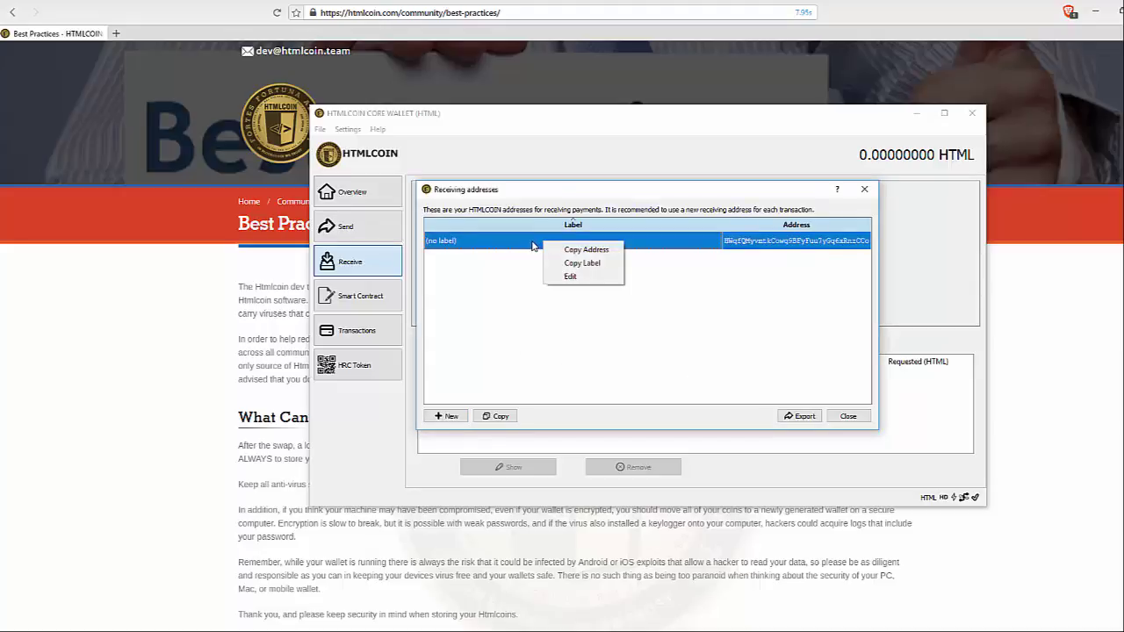
pyautogui.click(577, 278)
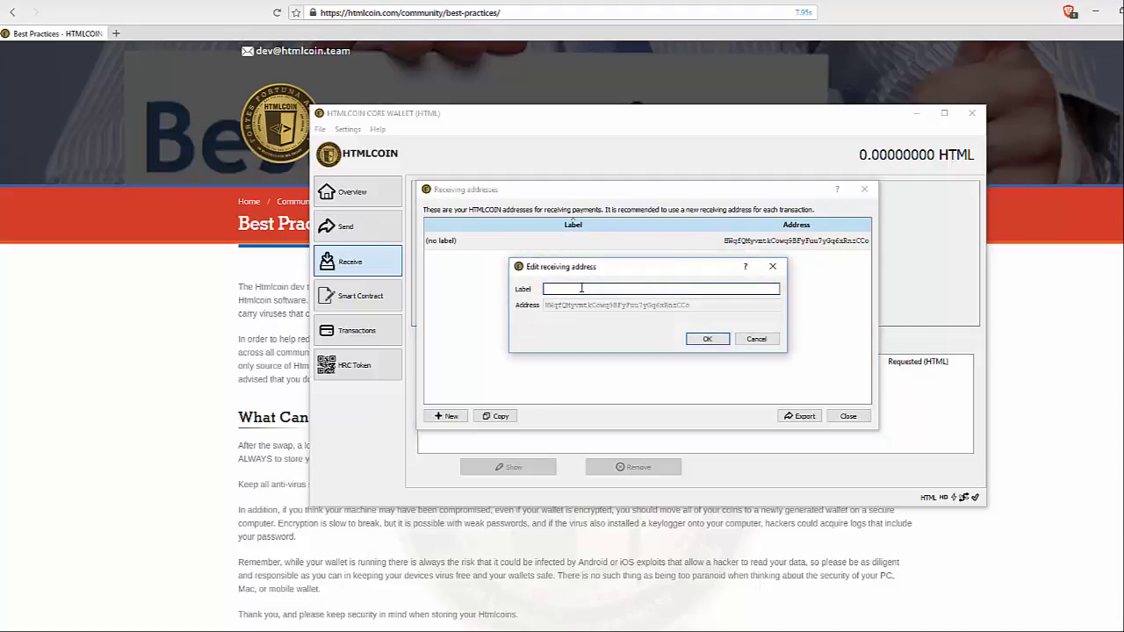
pyautogui.write('Getting Starting')
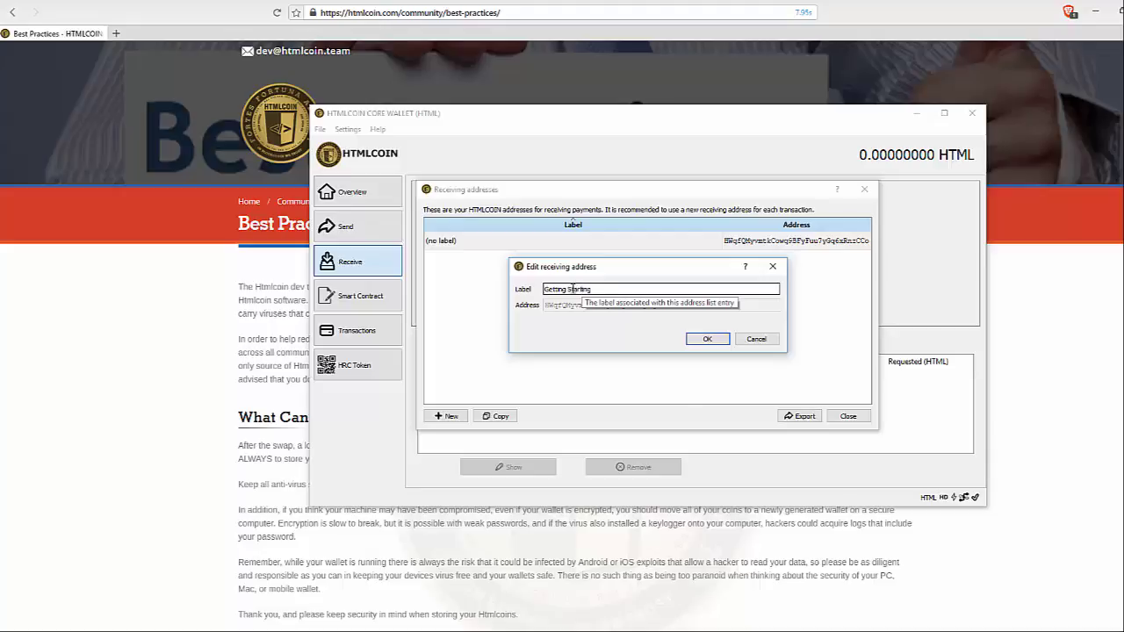
pyautogui.click(707, 339)
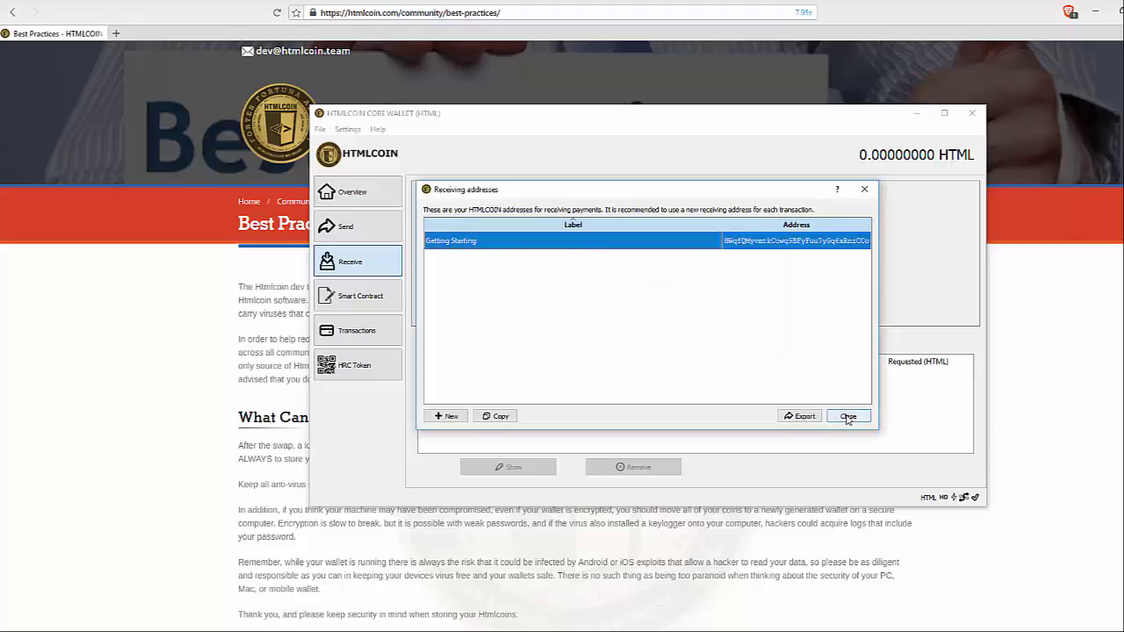
pyautogui.click(848, 417)
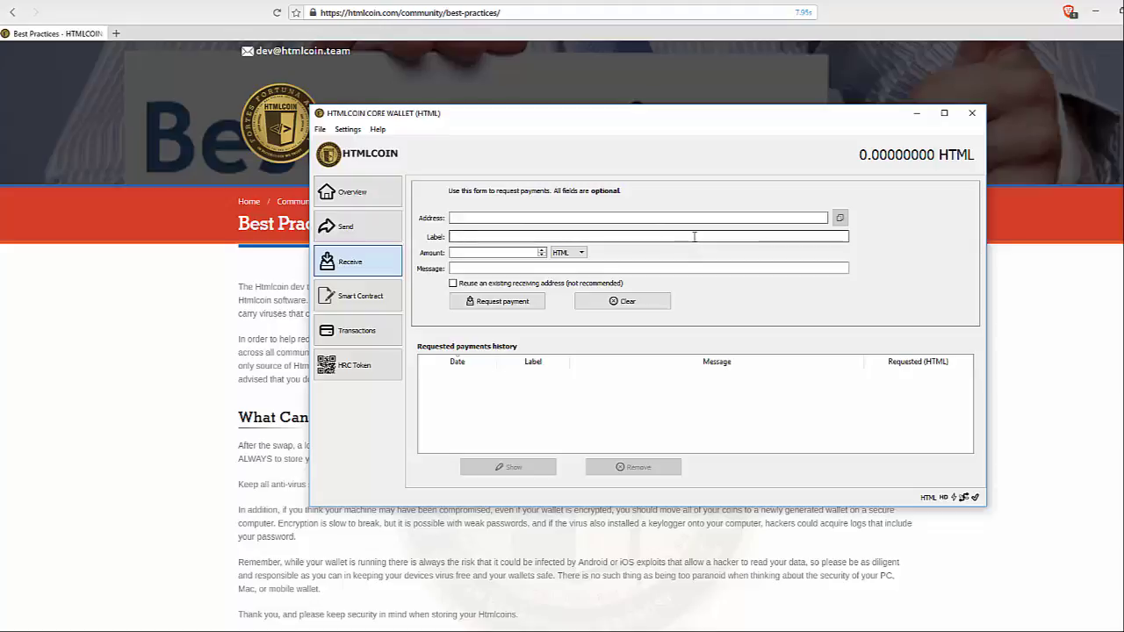
# Create a payment request labelled "Practice for Getting Started", leaving the amount and message empty.
pyautogui.write('Practice for Getting Started')
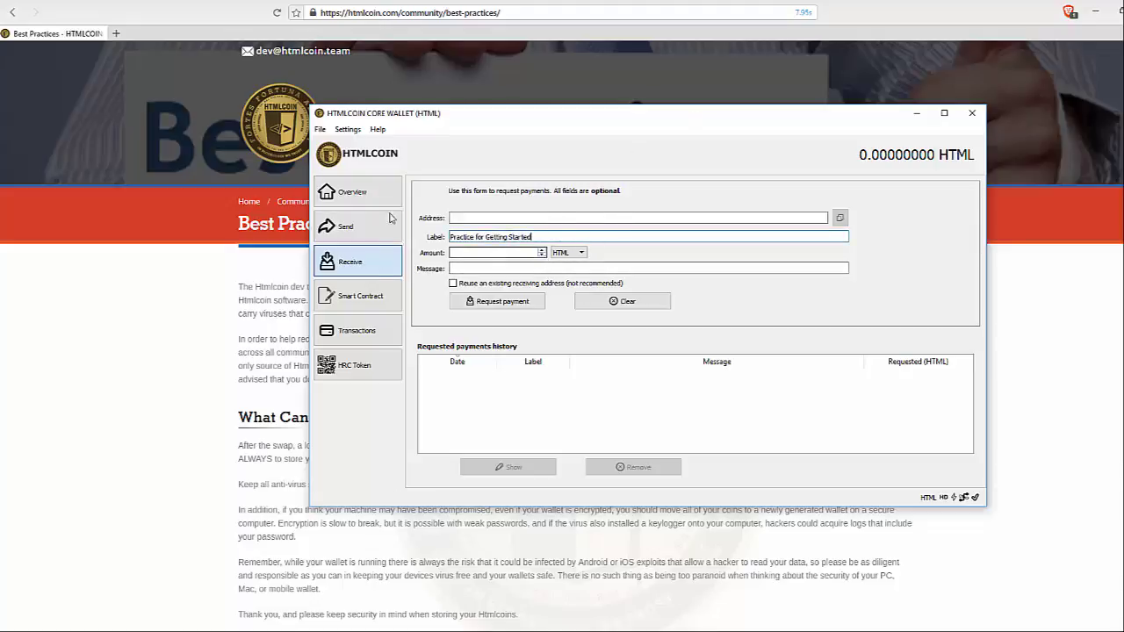
pyautogui.click(488, 253)
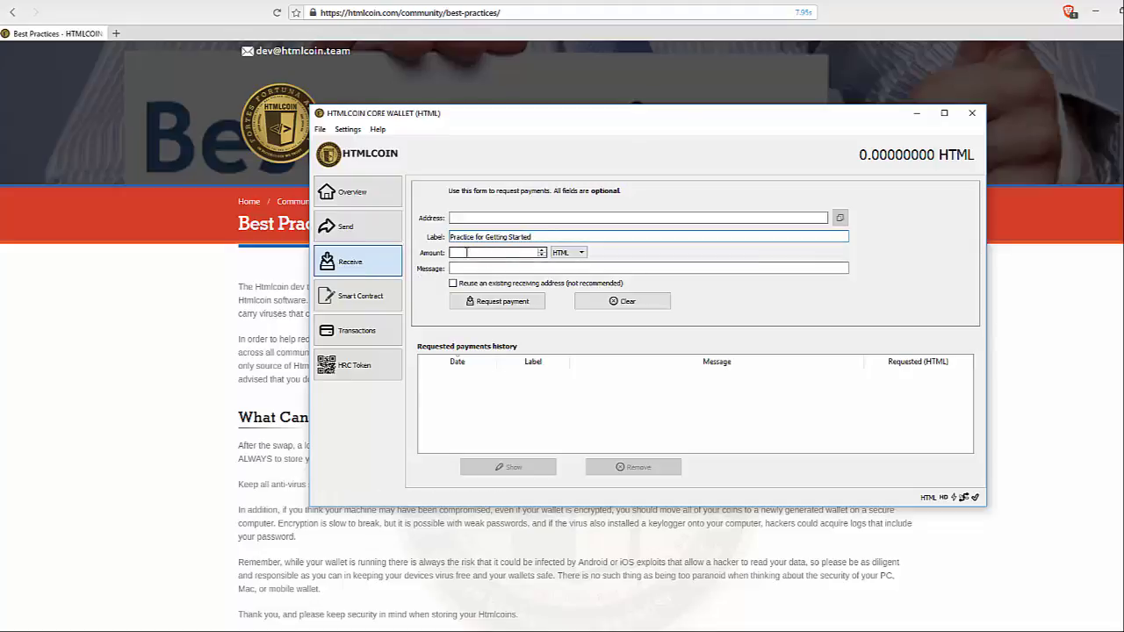
pyautogui.click(509, 268)
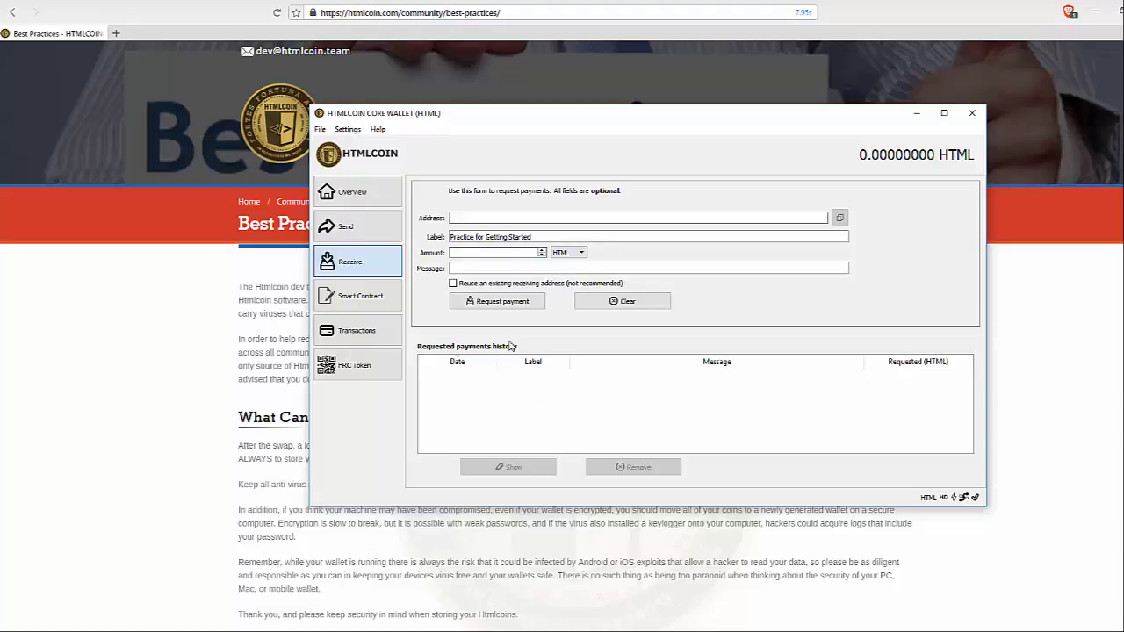
pyautogui.click(511, 302)
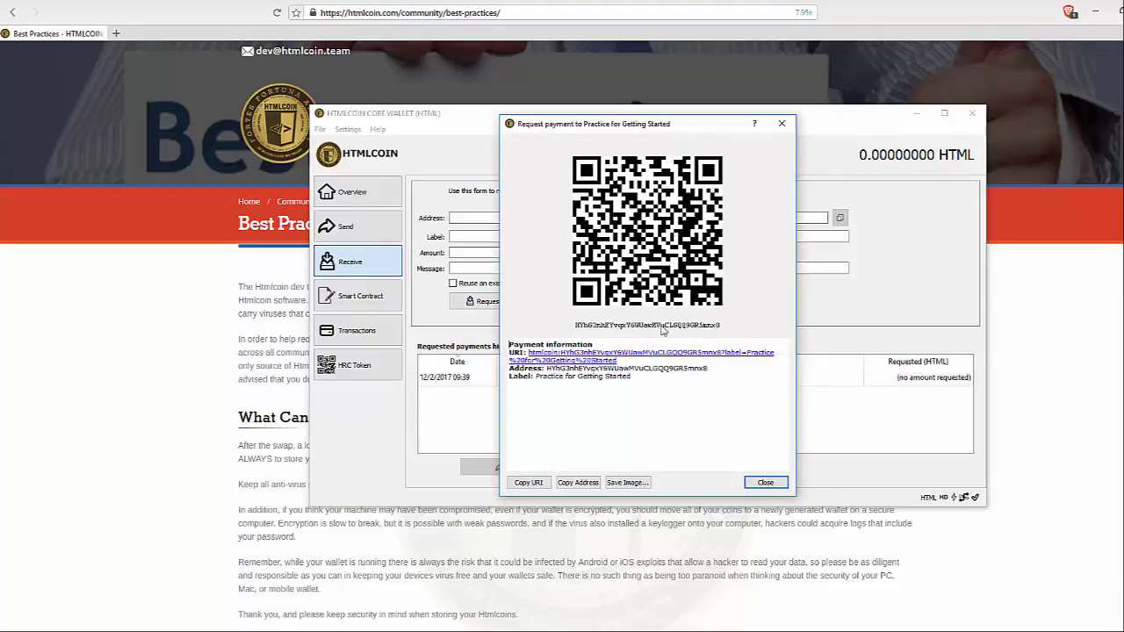
# Highlight the address in the payment request details, copy the request's URI and then its address, and close the details.
pyautogui.moveTo(526, 352); pyautogui.dragTo(701, 370)
pyautogui.click(657, 387)
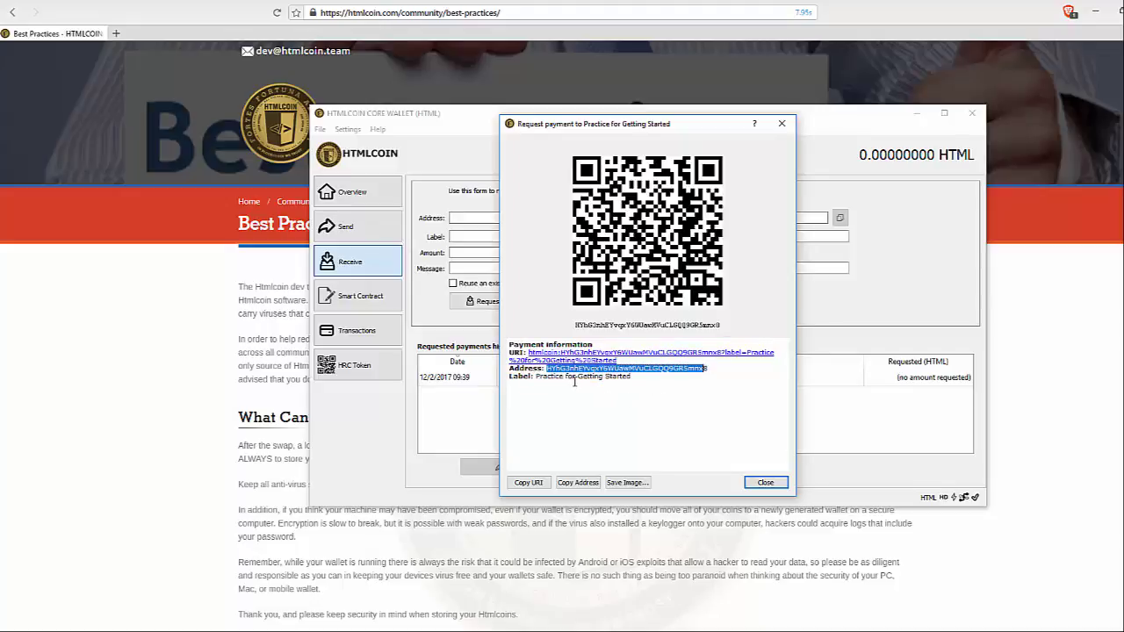
pyautogui.click(587, 409)
pyautogui.click(529, 484)
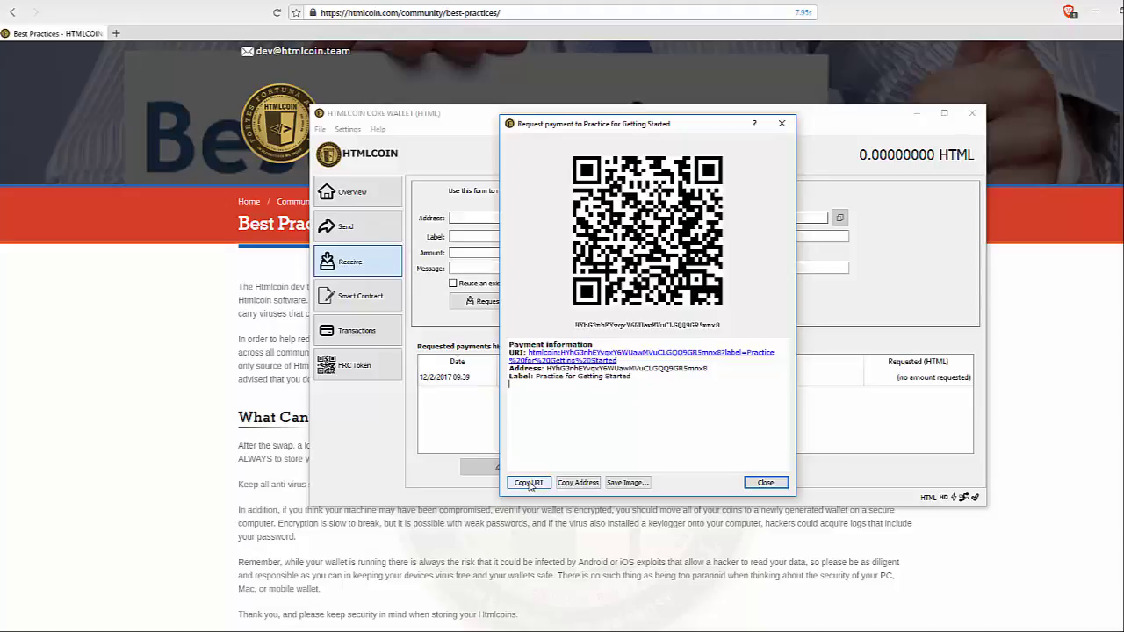
pyautogui.click(577, 484)
pyautogui.click(774, 483)
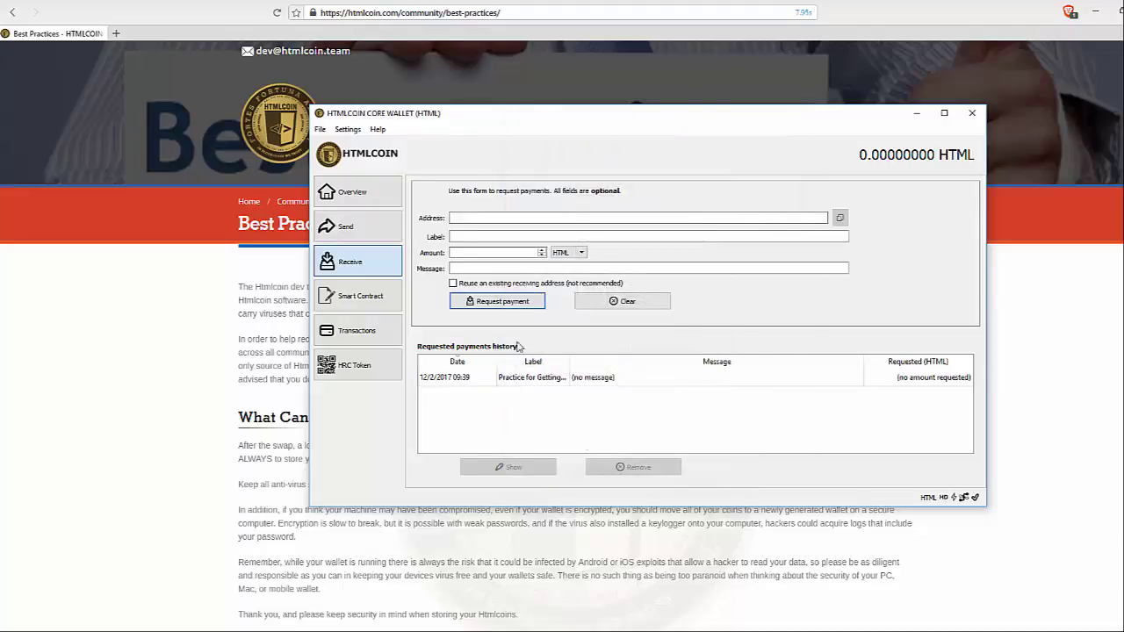
# Review the labelled entries in the receiving addresses list, close it, and return to the wallet's Overview page.
pyautogui.click(320, 129)
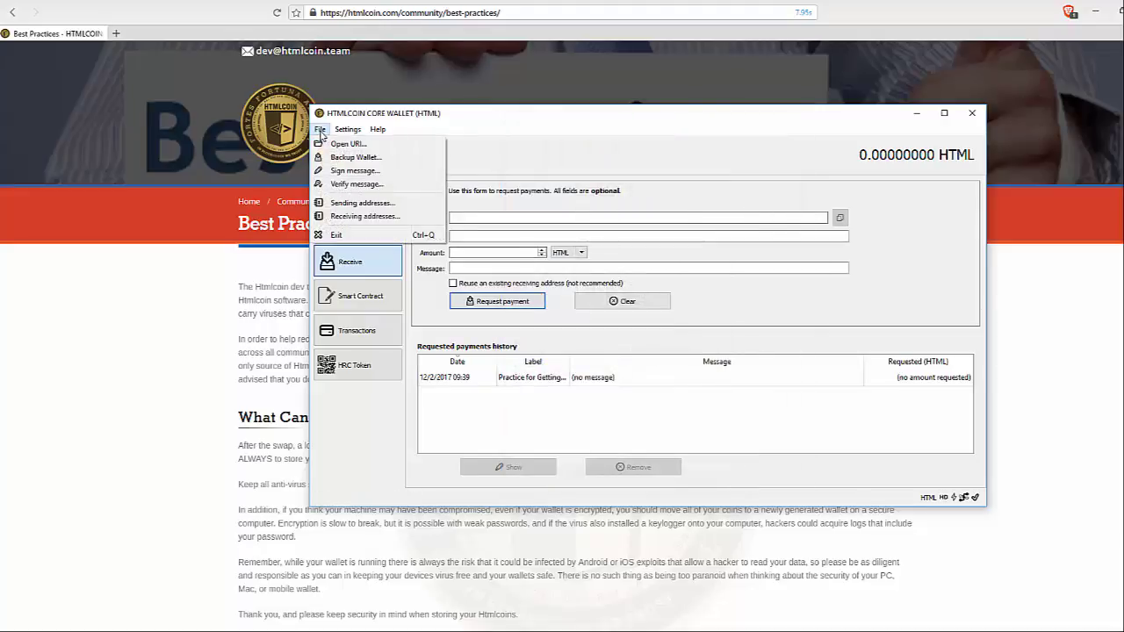
pyautogui.click(365, 216)
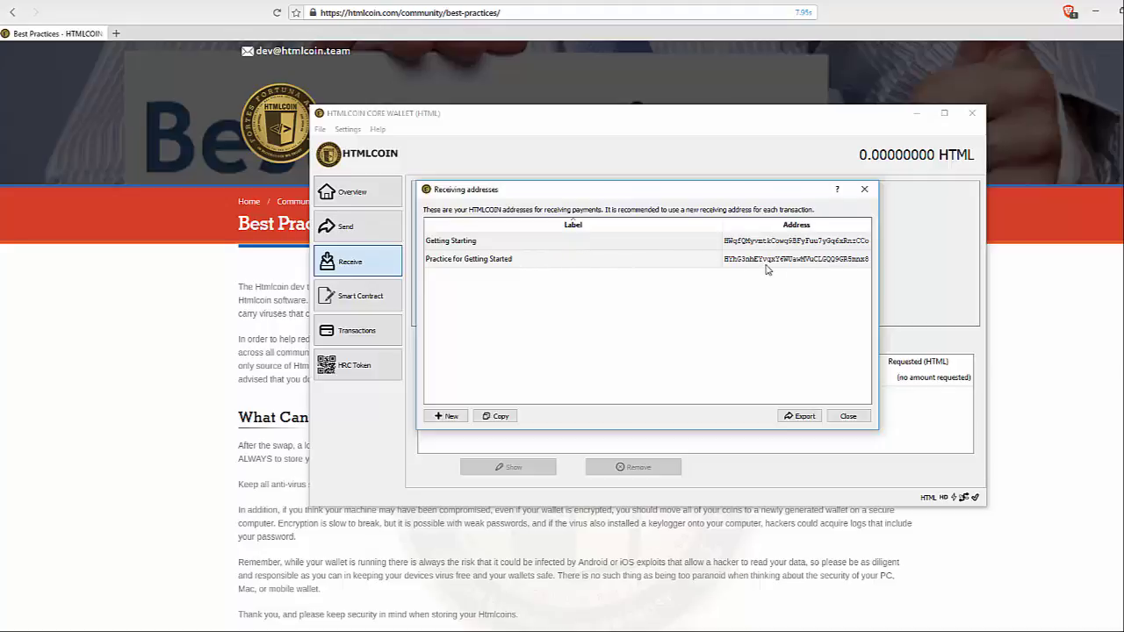
pyautogui.click(578, 244)
pyautogui.click(845, 416)
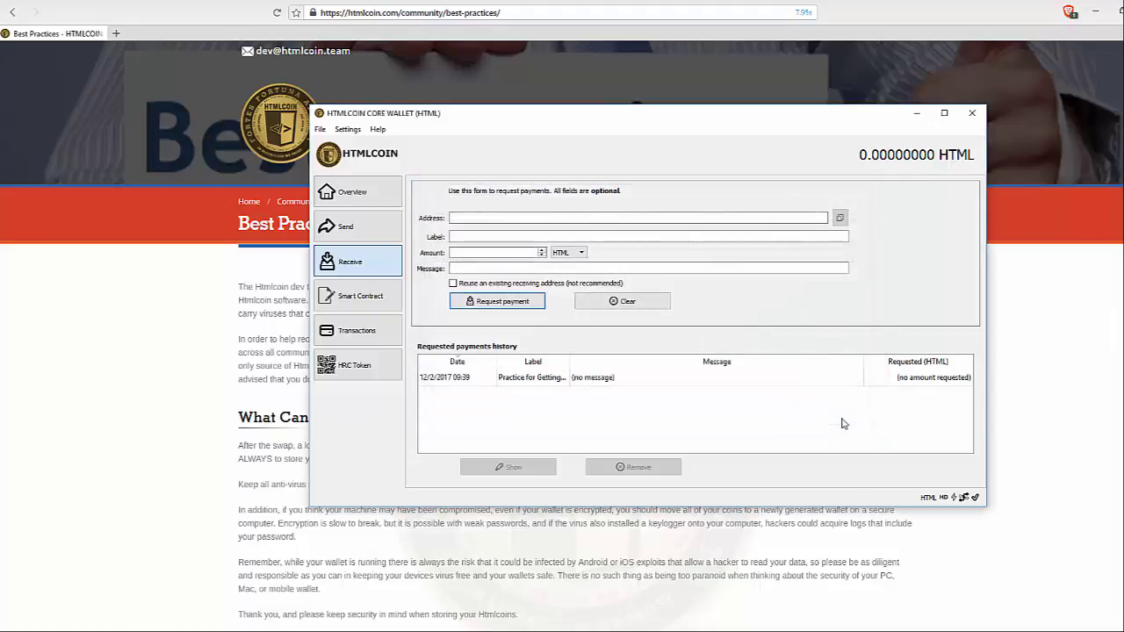
pyautogui.click(330, 193)
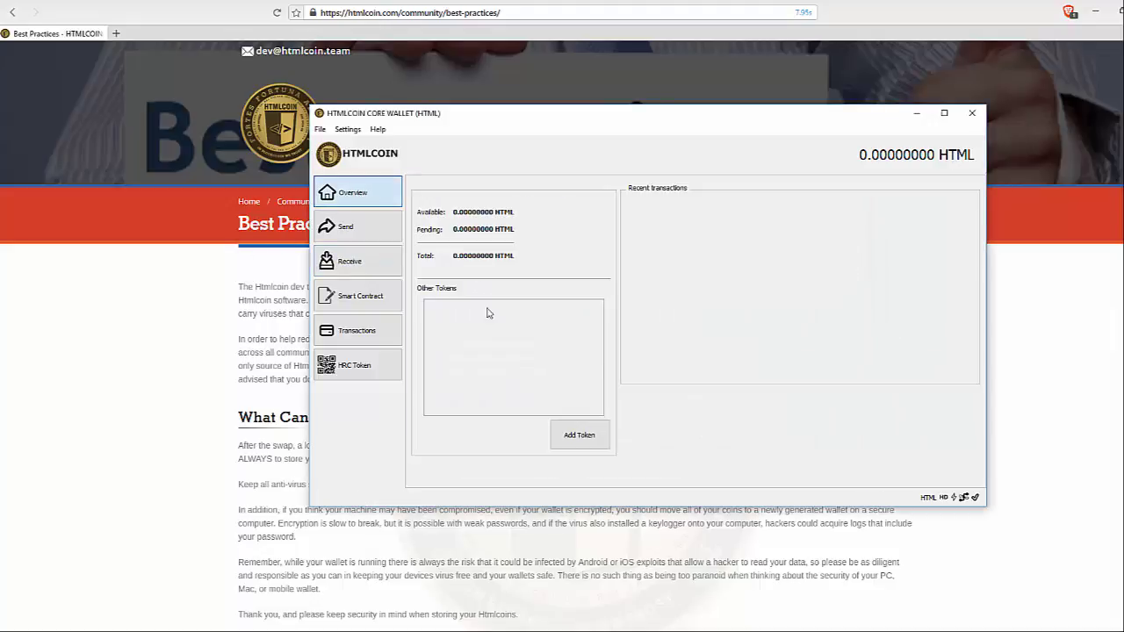